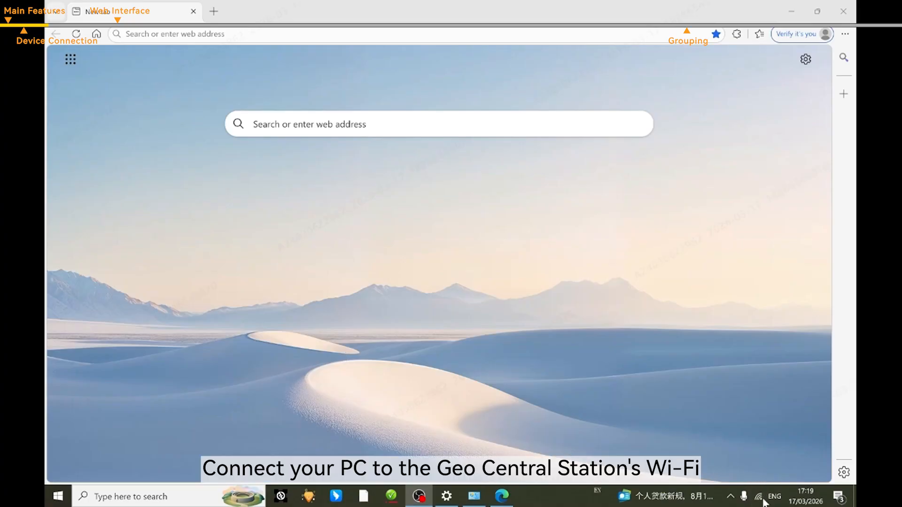
- Connect the PC to the station's HLD_25KS4D22368 Wi-Fi network
left_click(760, 498)
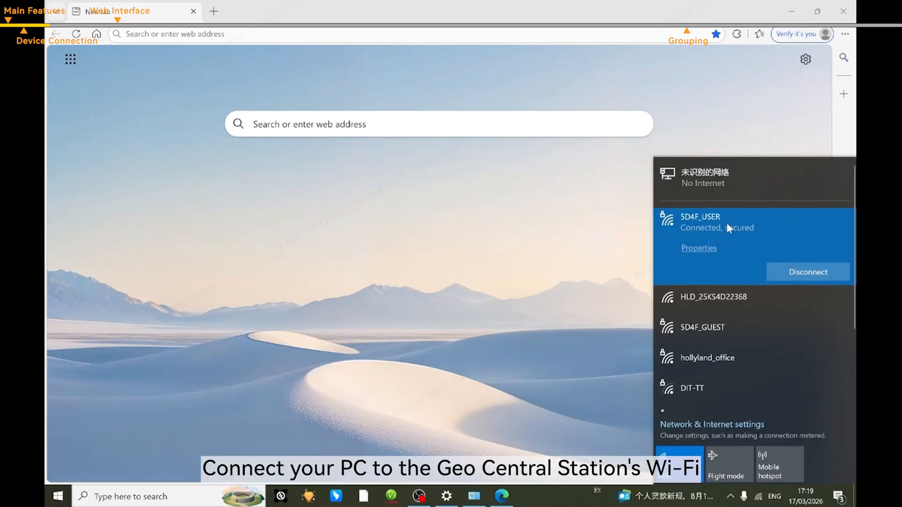
left_click(749, 302)
left_click(791, 327)
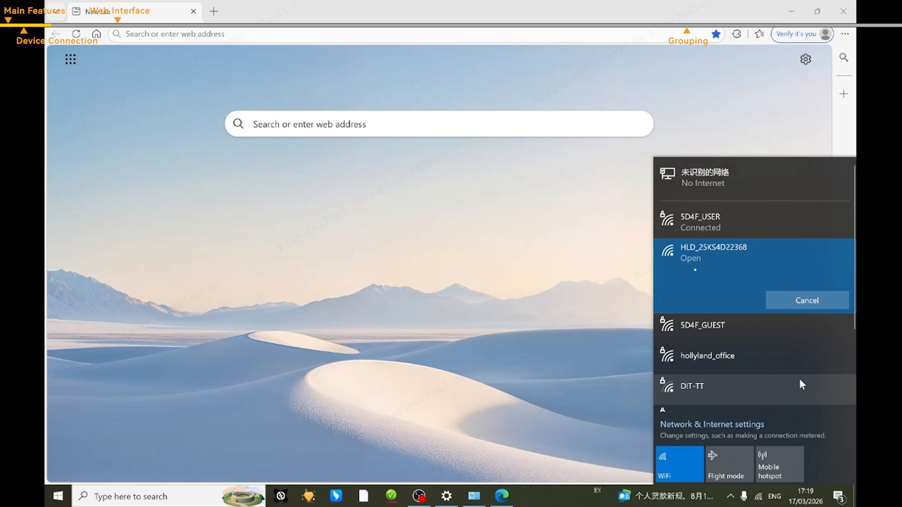
left_click(488, 315)
- Load the station's login page at 192.168.216.10 in Edge
left_click(322, 33)
type("19")
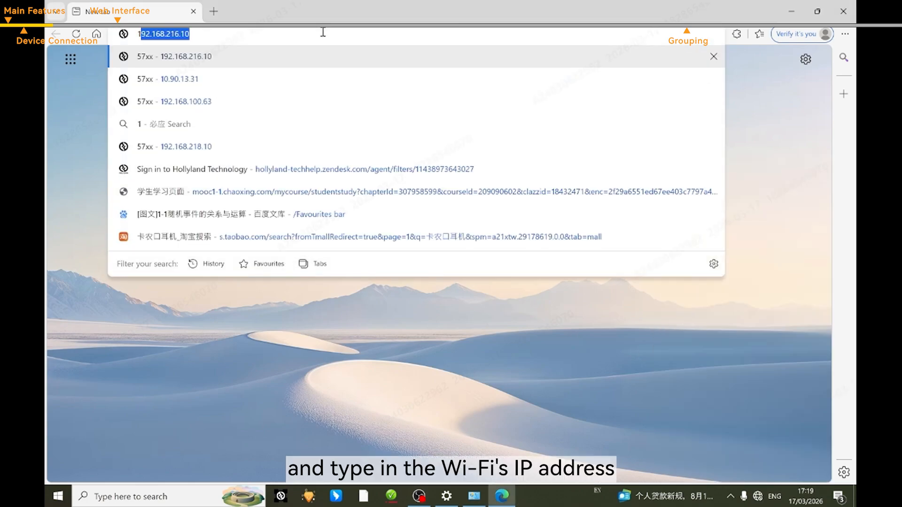
type("2.")
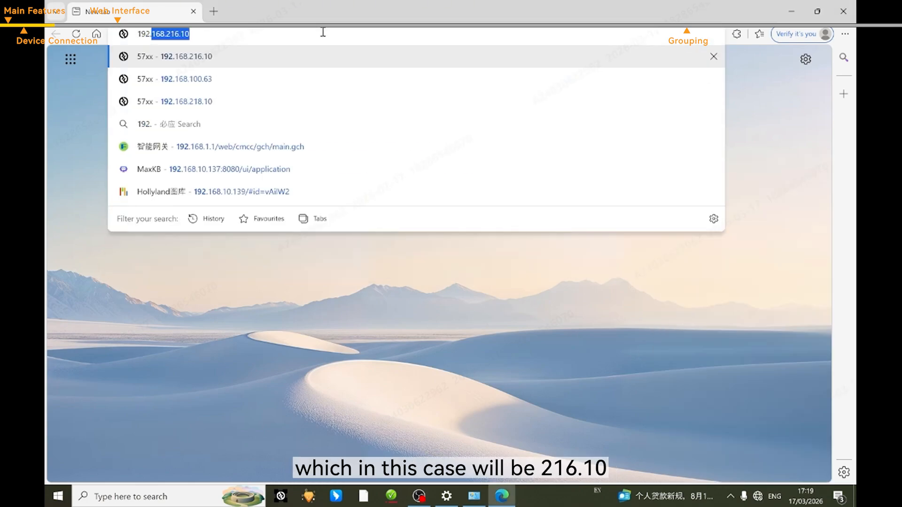
type("16")
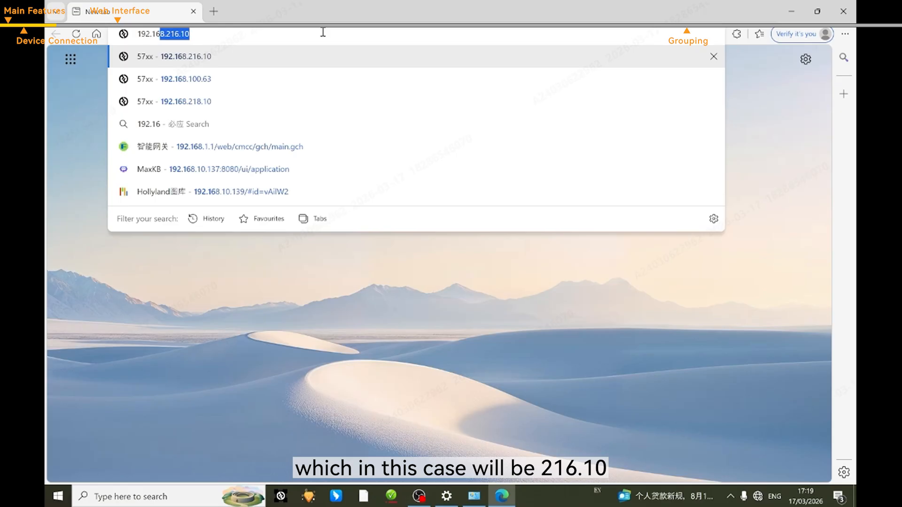
type("8.216")
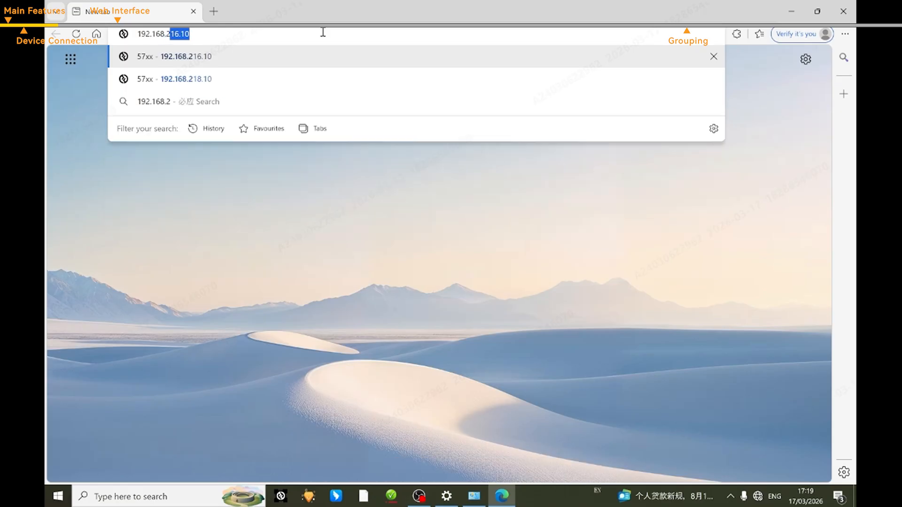
type(".10")
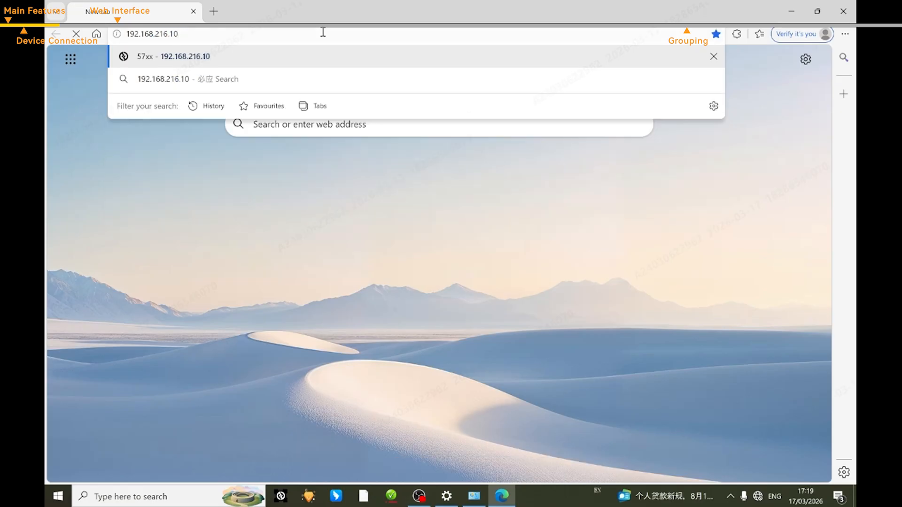
key("Return")
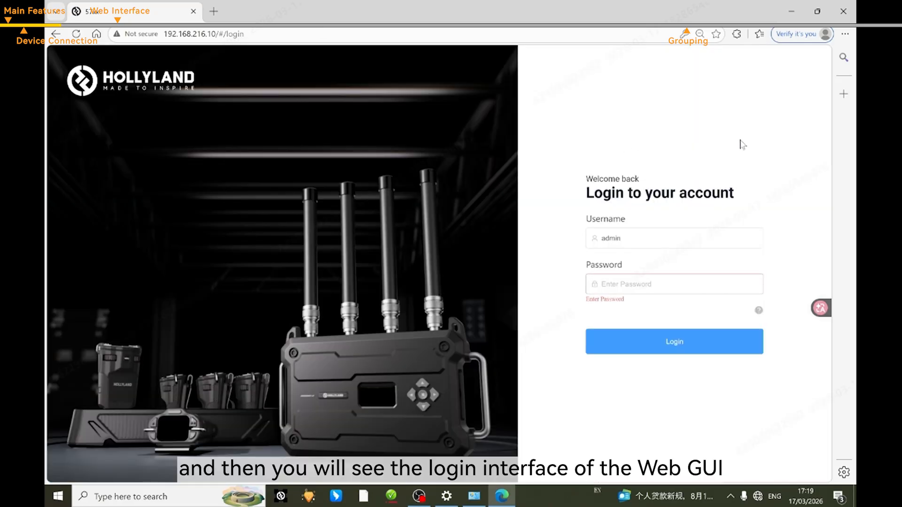
- Enter the default administrator password and log in to the dashboard
left_click(691, 277)
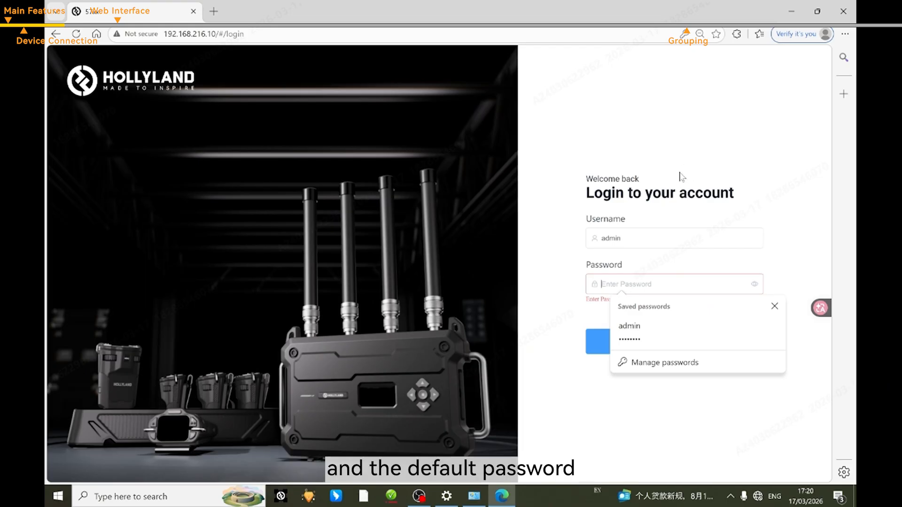
type("1234")
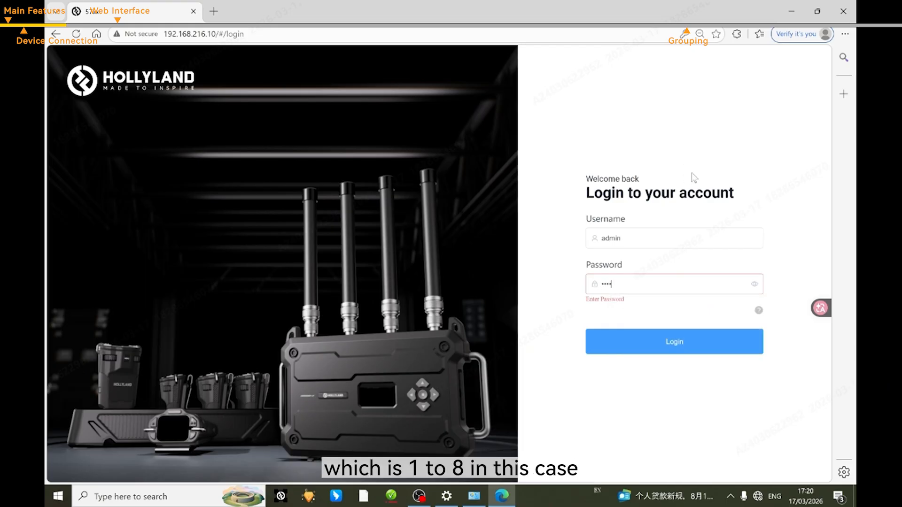
type("5678")
left_click(690, 342)
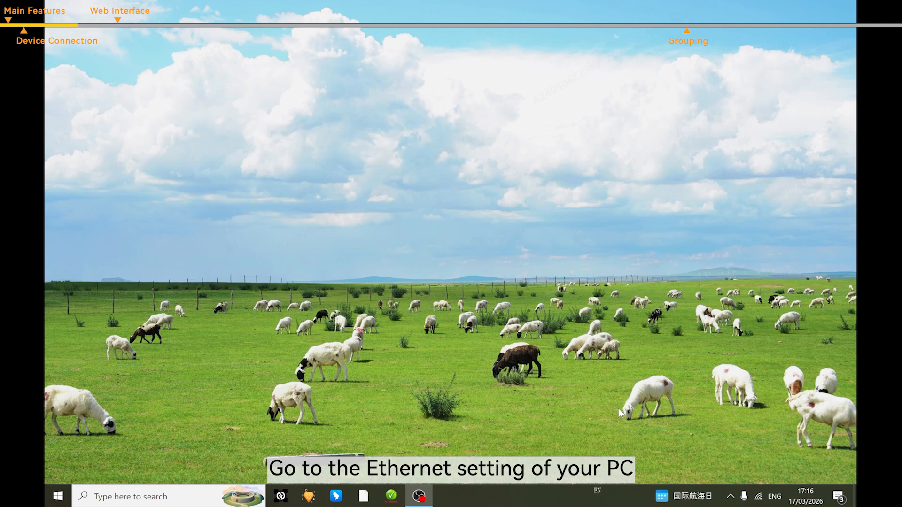
- Open the IPv4 settings of Ethernet adapter 以太网 4 from Network Connections
left_click(758, 496)
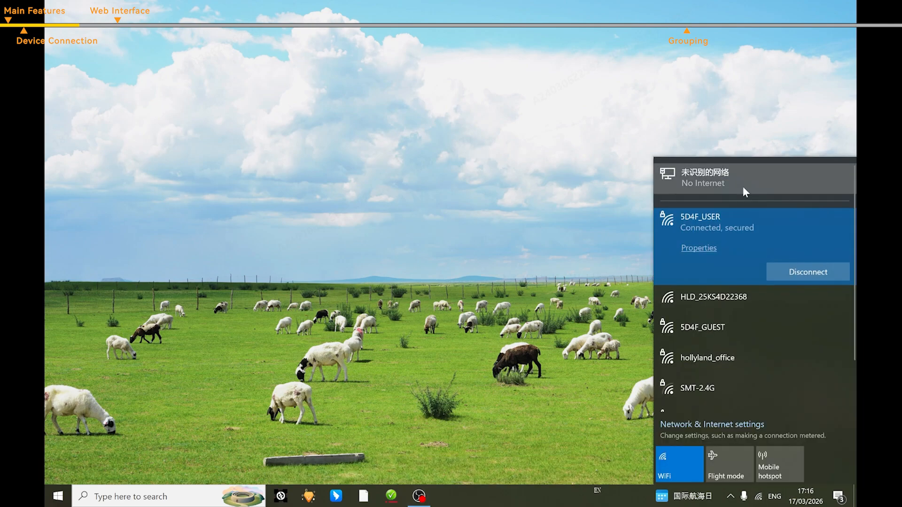
left_click(742, 186)
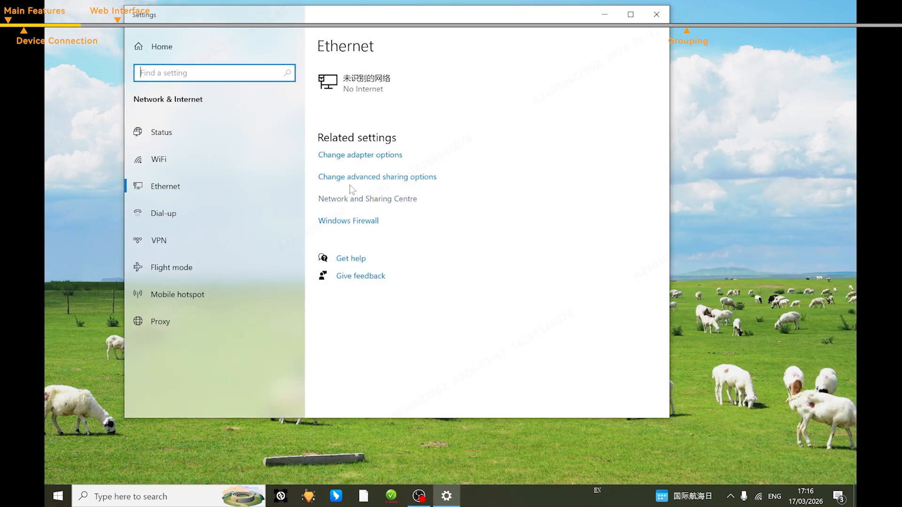
left_click(356, 157)
double_click(434, 109)
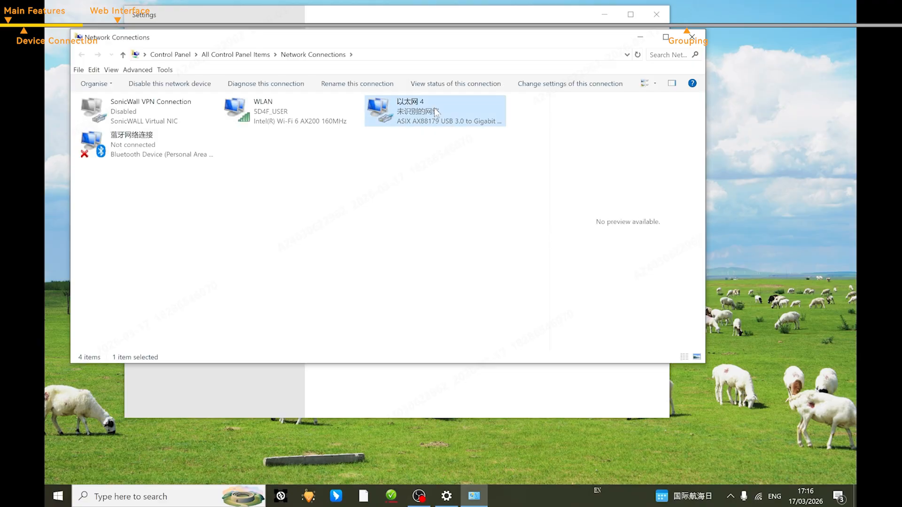
left_click(388, 338)
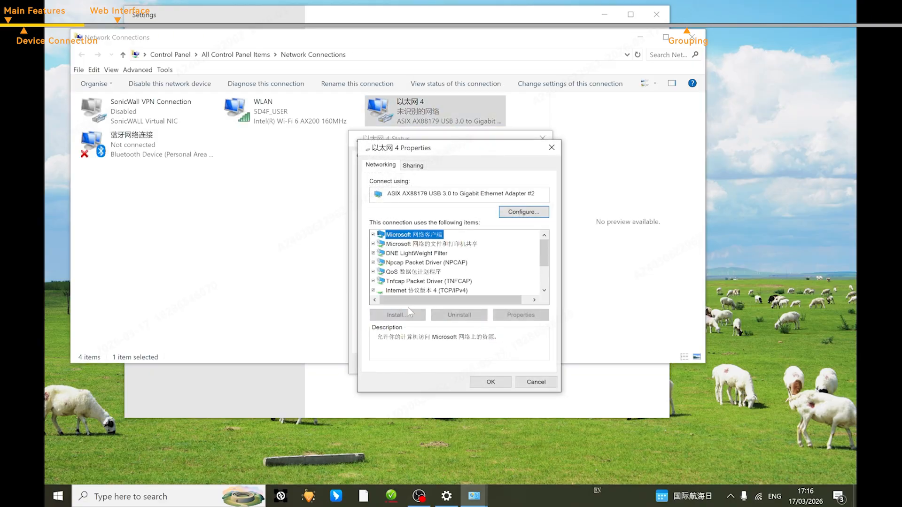
double_click(423, 291)
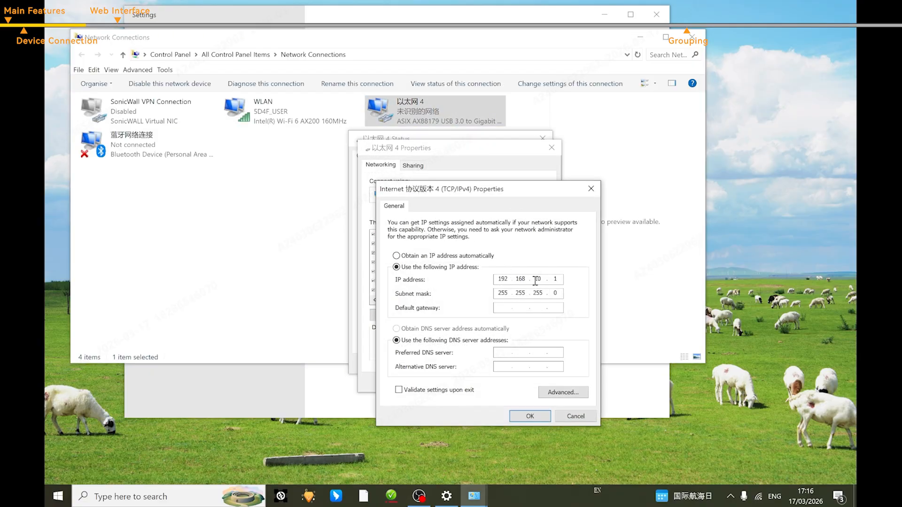
- Change the adapter's IP to 192.168.218.1 with mask 255.255.255.0 and save
double_click(535, 279)
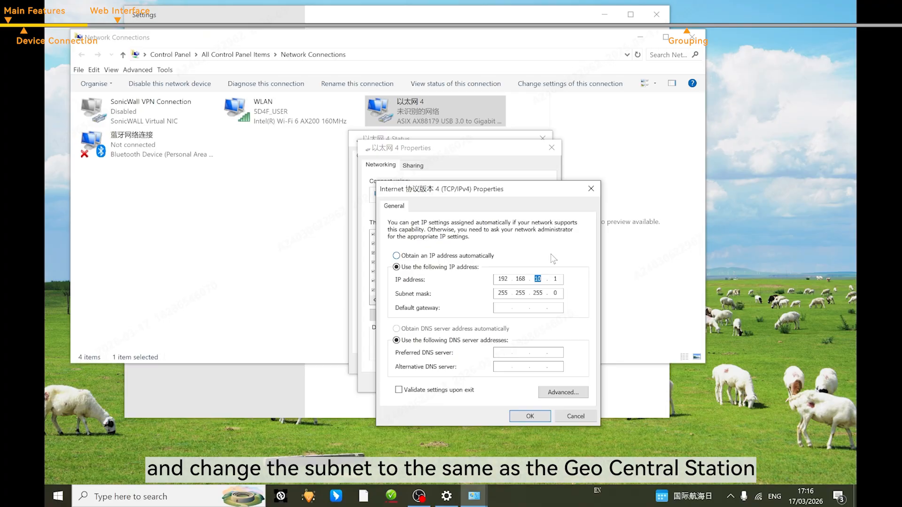
type("21")
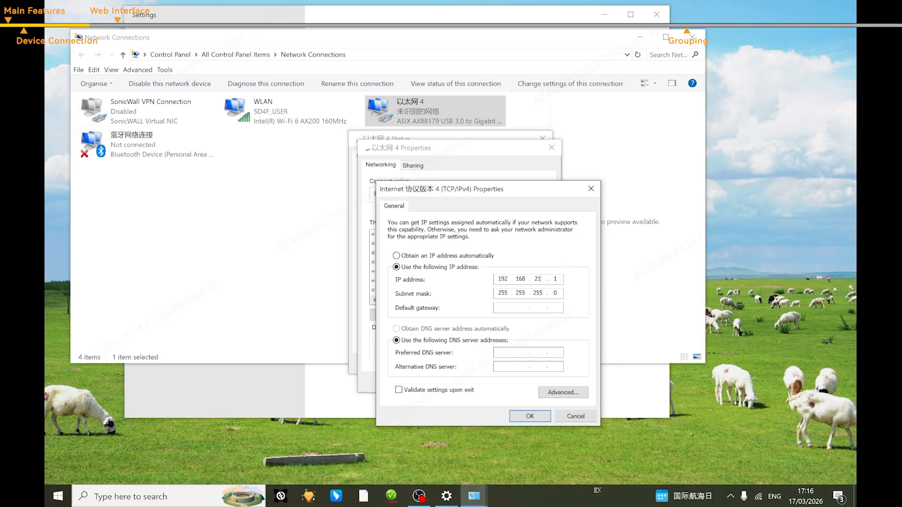
type("8")
left_click(560, 279)
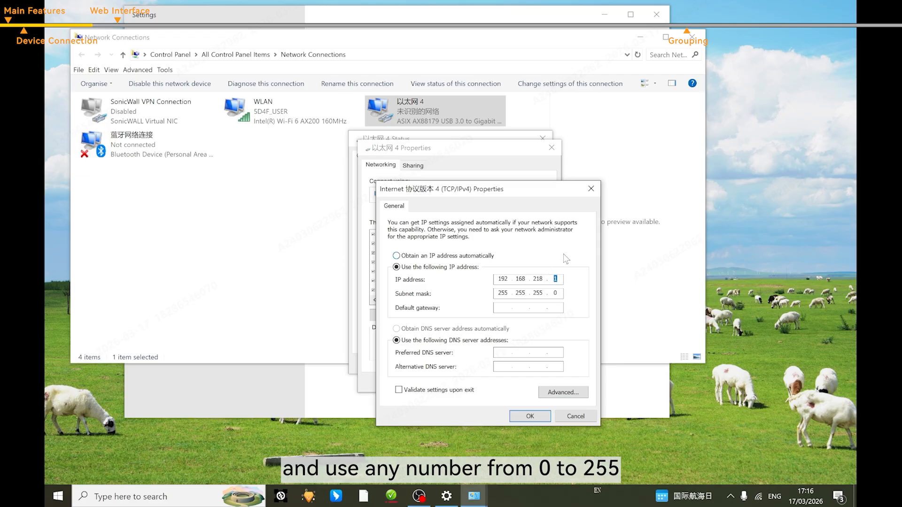
left_click(561, 279)
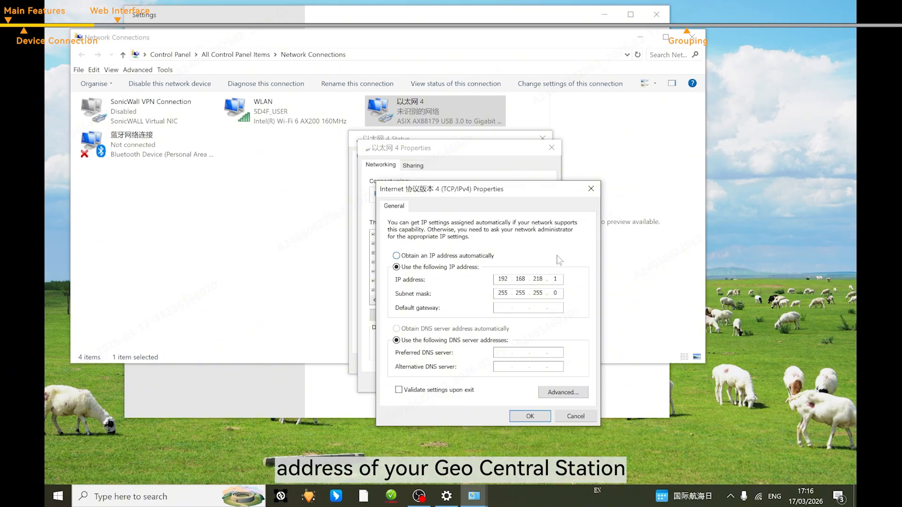
double_click(555, 279)
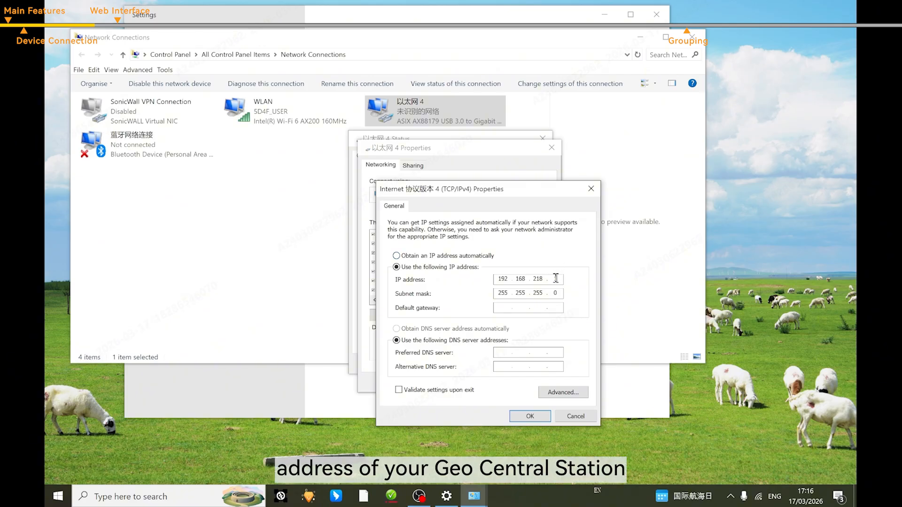
left_click(529, 416)
left_click(491, 381)
left_click(526, 366)
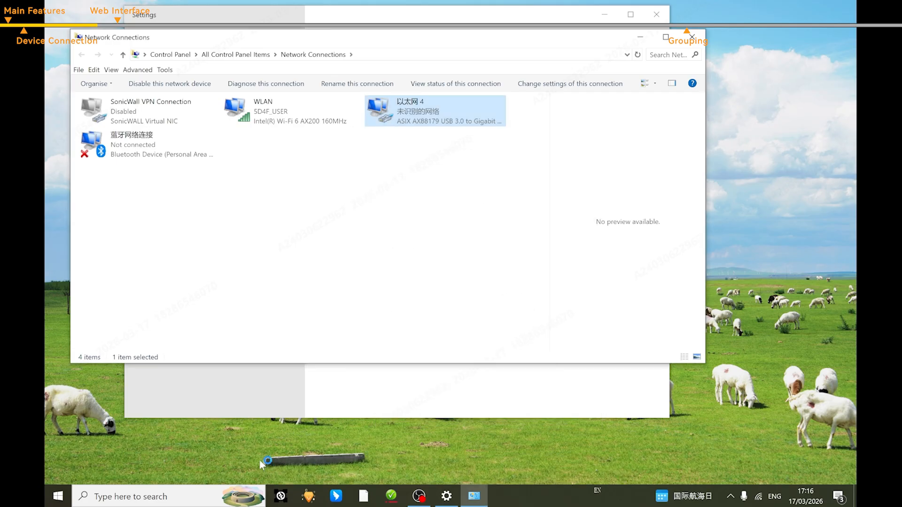
- Launch Edge and load the station's login page at 192.168.218.10
key("super")
left_click(253, 161)
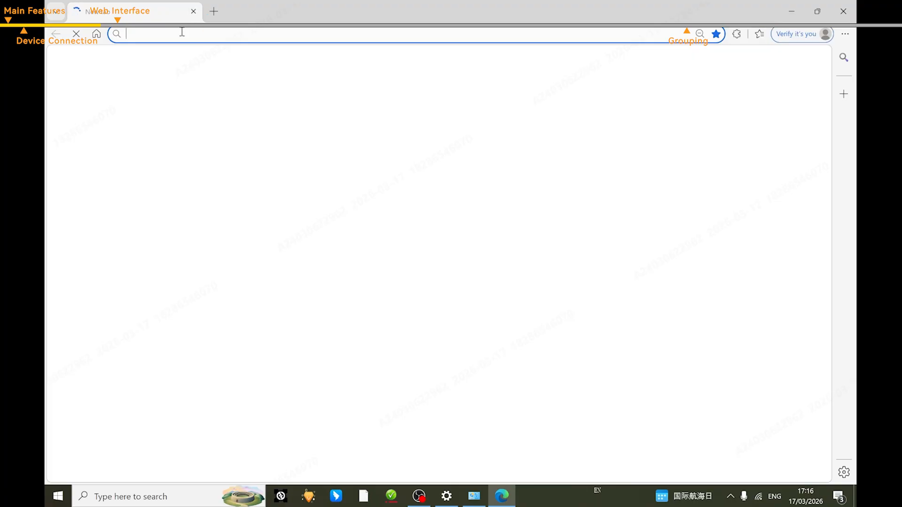
type("192.16")
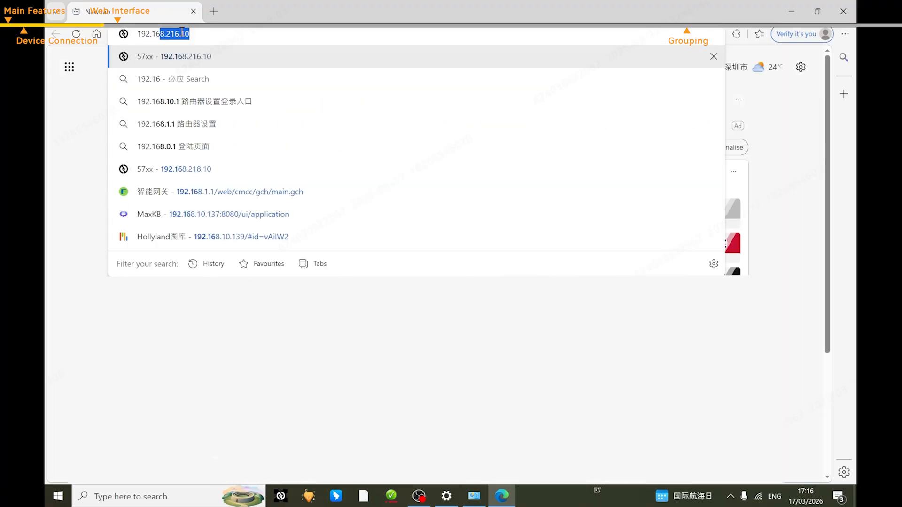
type("8.218")
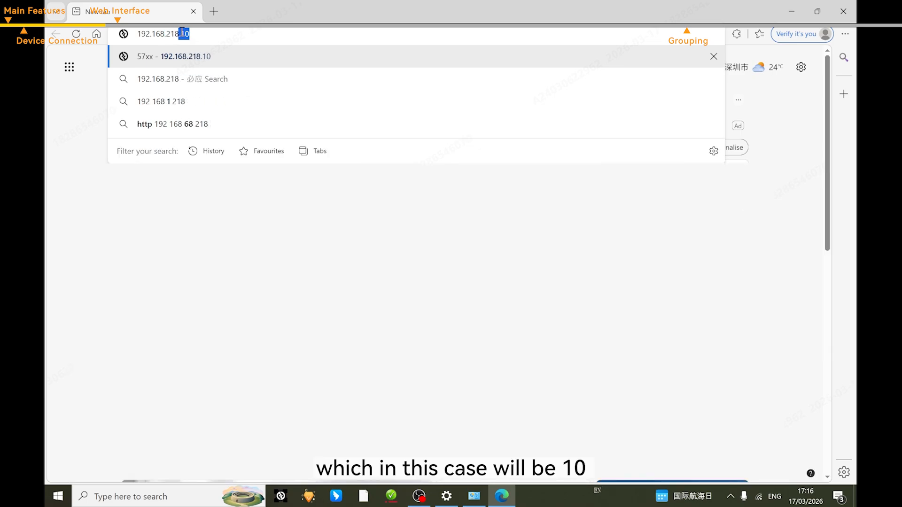
type(".10")
key("Return")
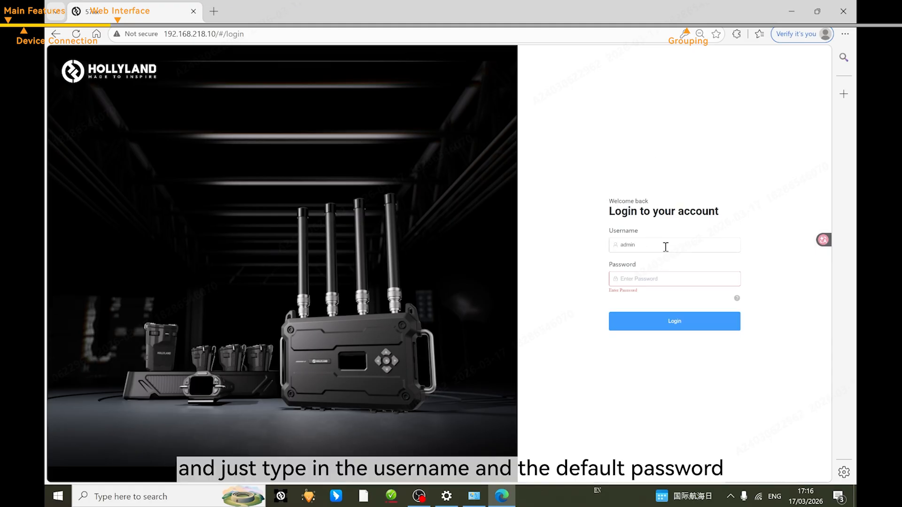
- Log in with the default administrator password to reach the Home page
left_click(643, 280)
type("12345678")
left_click(672, 333)
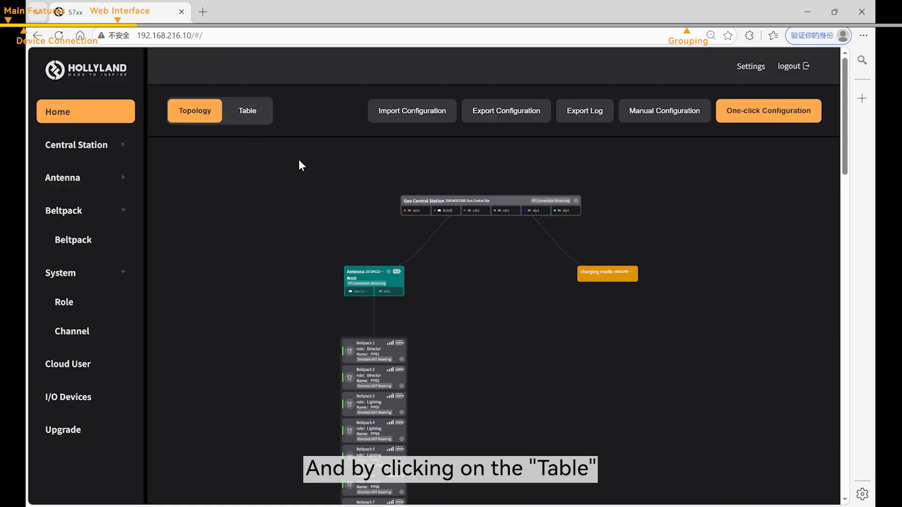
- Review Geo Central Station's devices in the table view, then return to the Topology diagram
left_click(244, 123)
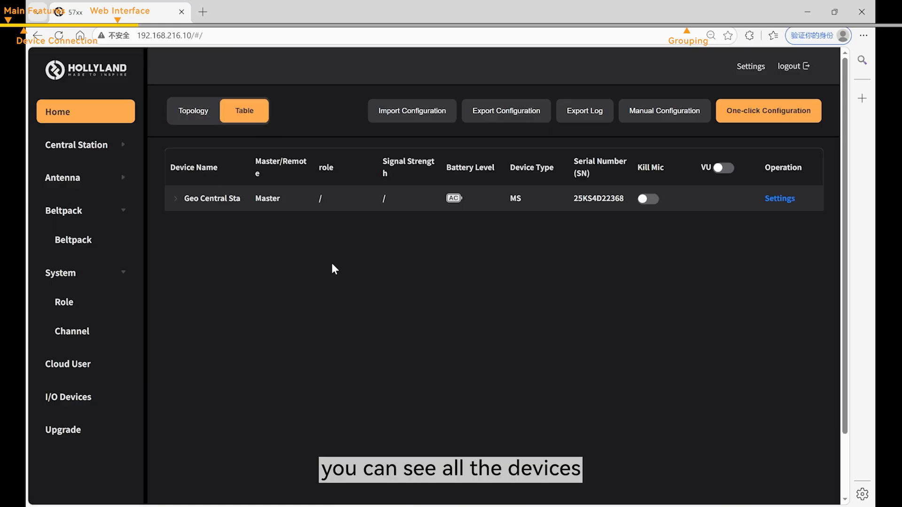
left_click(175, 199)
scroll(232, 186, "up", 1)
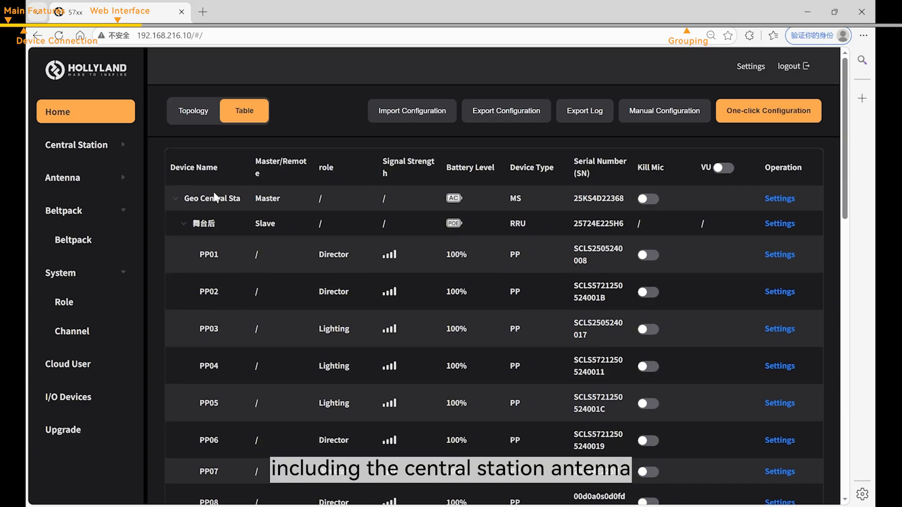
scroll(403, 243, "down", 1)
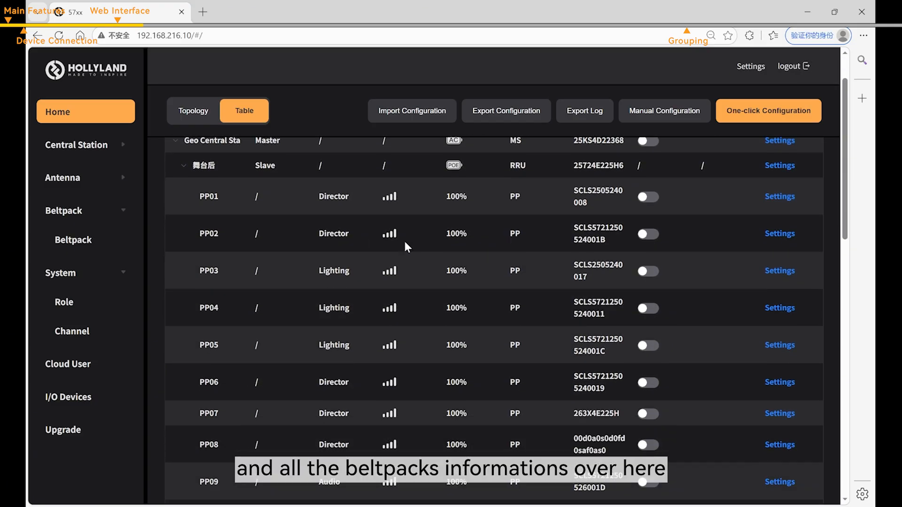
scroll(518, 341, "up", 1)
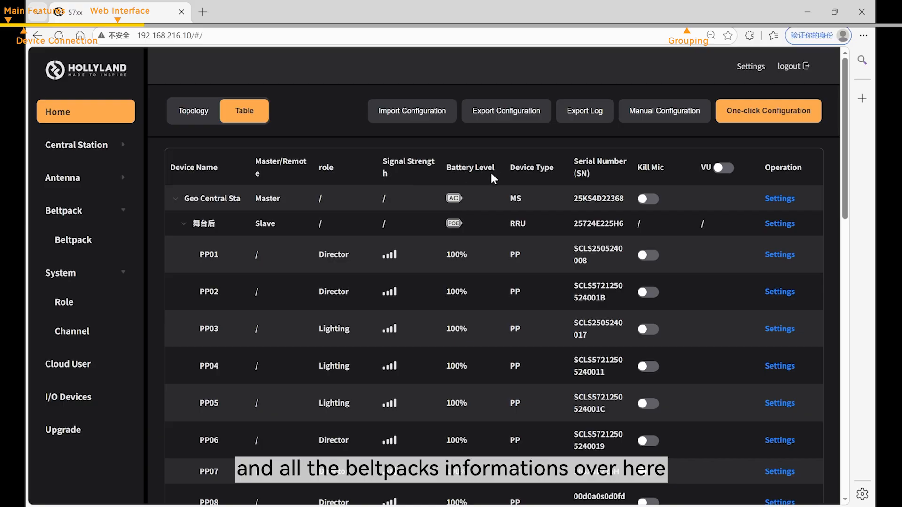
left_click(175, 199)
left_click(196, 115)
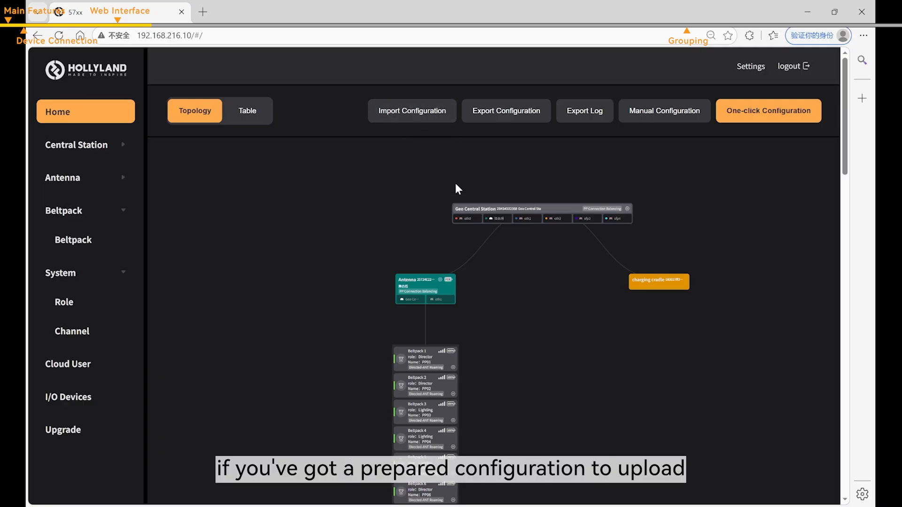
left_click(437, 118)
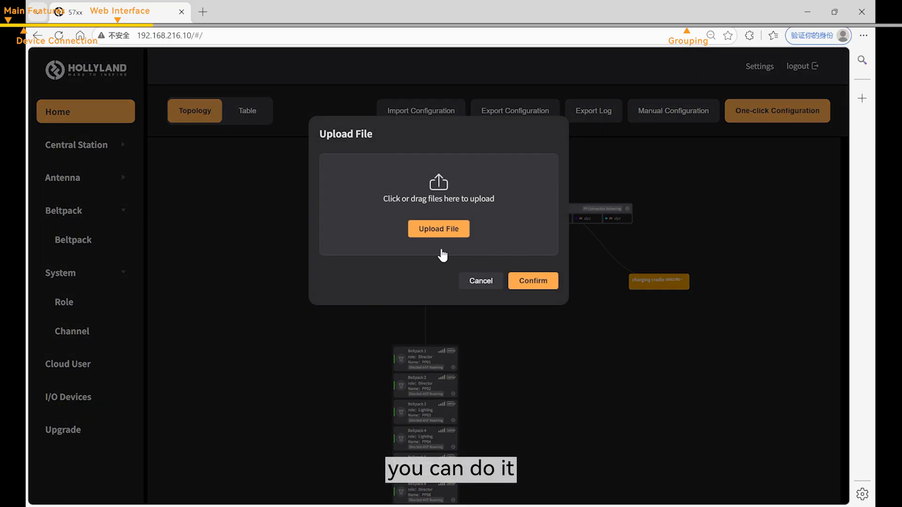
left_click(479, 282)
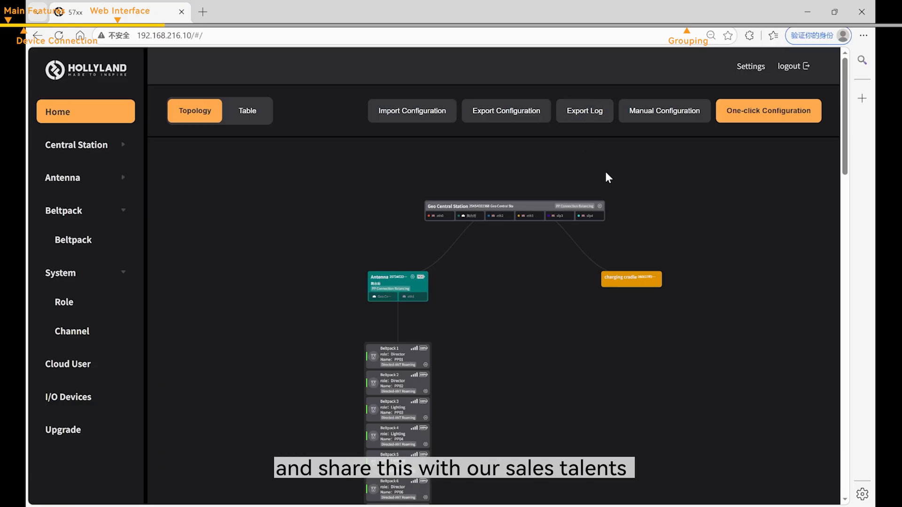
left_click_drag(613, 181, 586, 179)
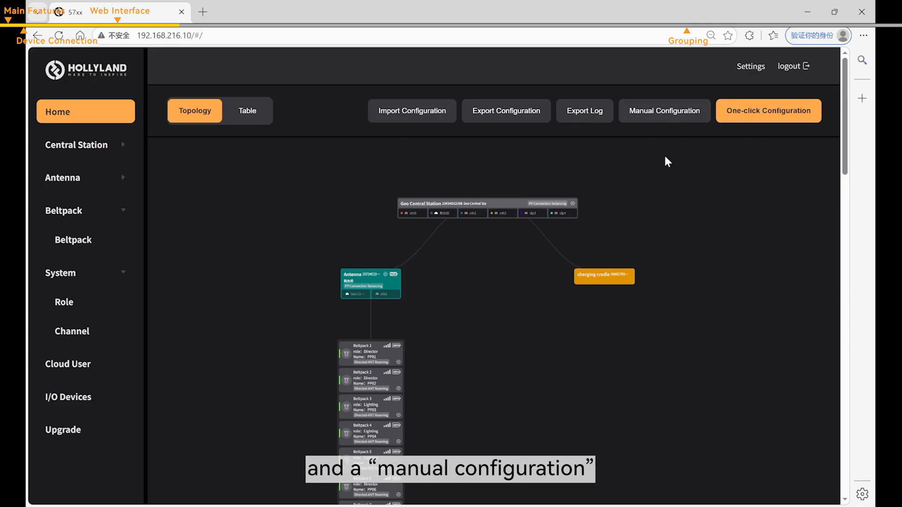
- In One-click Configuration, enter role quantities Audio 3, Director 2 and Lighting 5
left_click(761, 115)
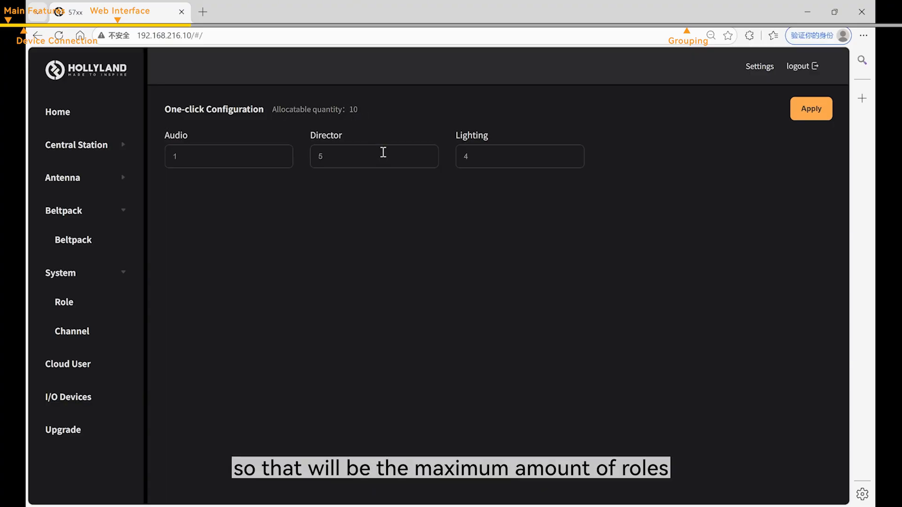
double_click(238, 165)
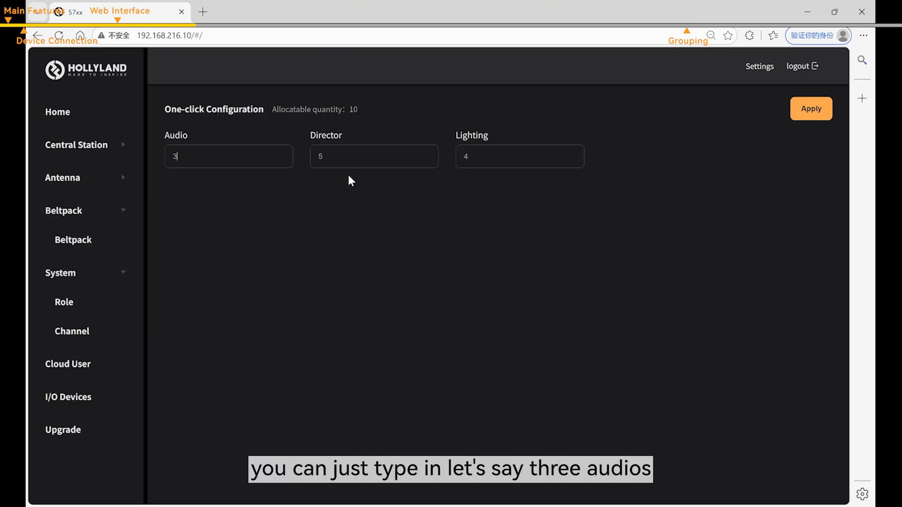
double_click(356, 159)
type("2")
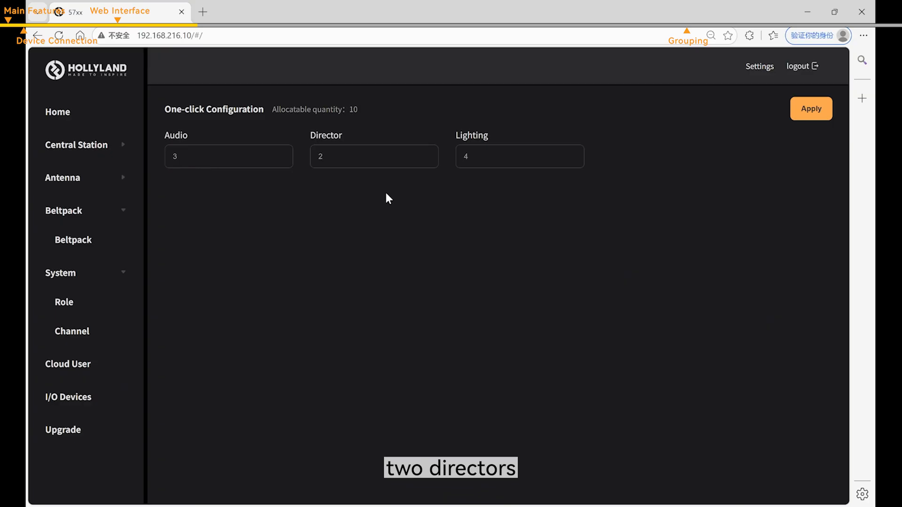
double_click(463, 156)
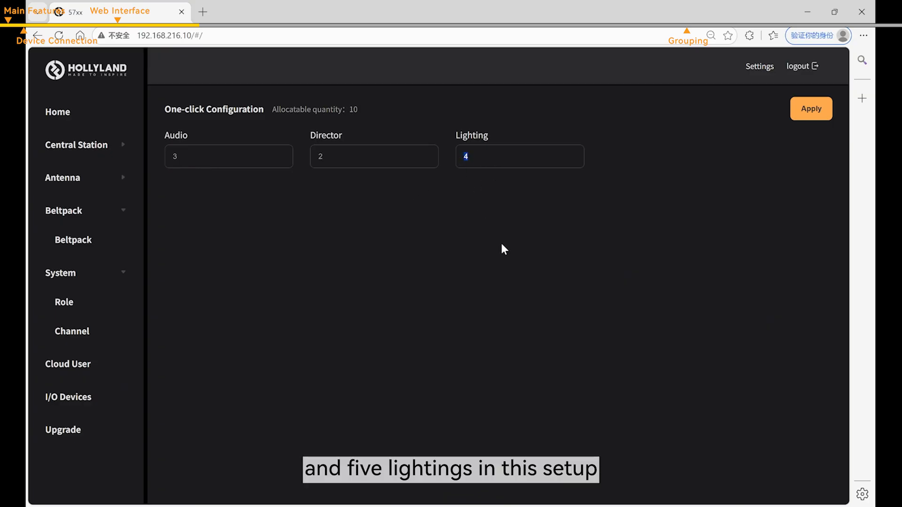
type("5")
- Apply the role split, then open Manual Configuration from the Home page
left_click(819, 118)
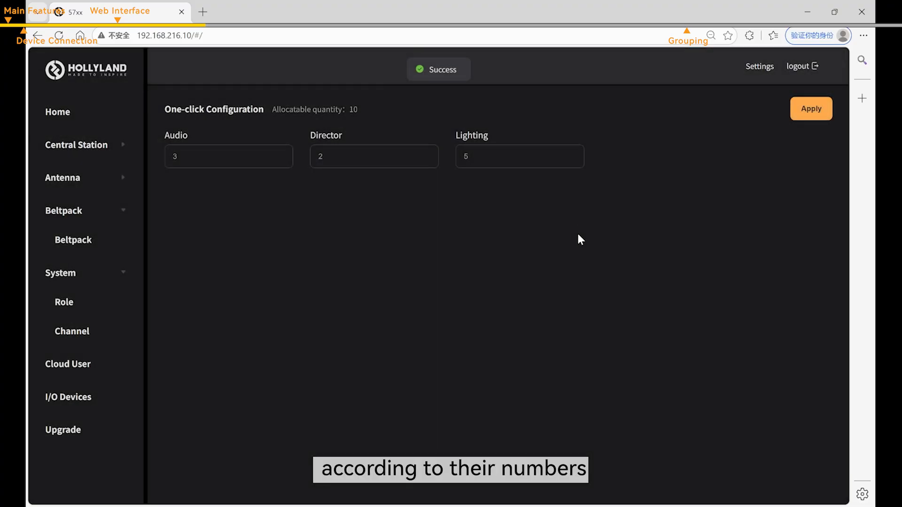
left_click(87, 119)
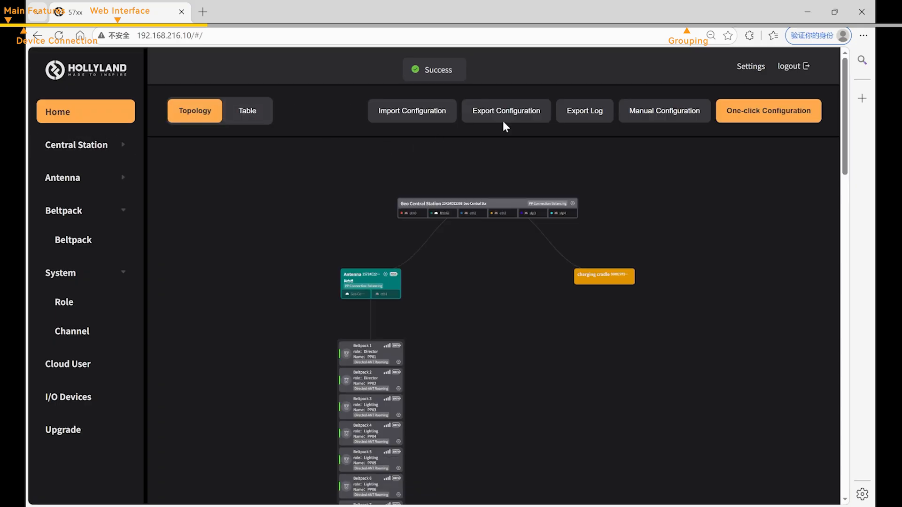
left_click(672, 121)
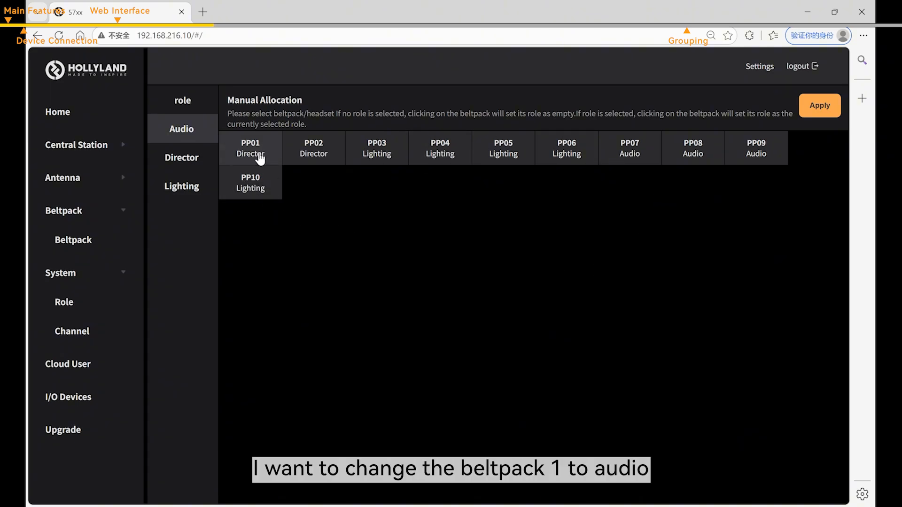
- Assign Audio to PP01 and Director to PP04, then apply the changes
left_click(262, 158)
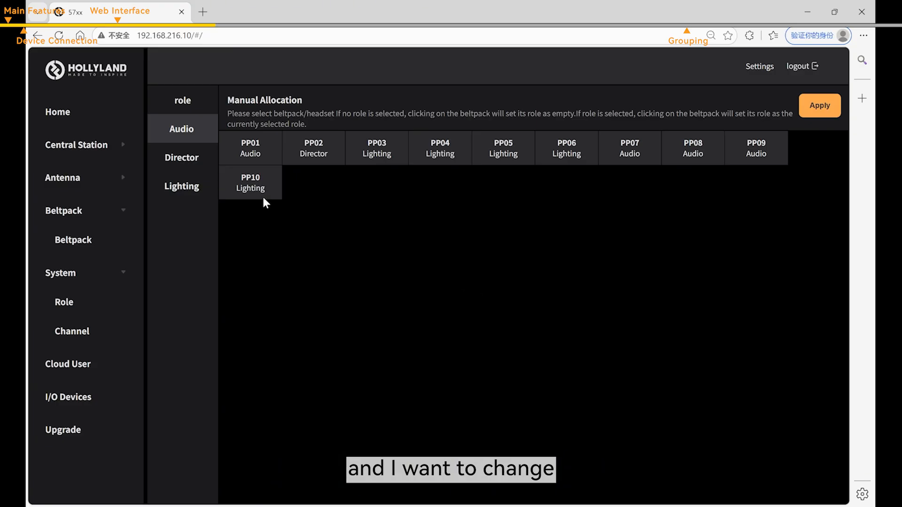
left_click(199, 168)
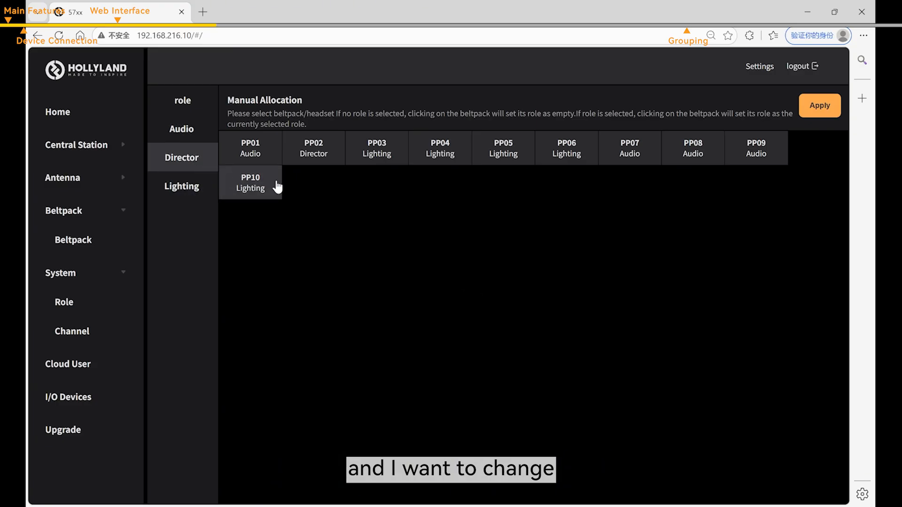
left_click(449, 158)
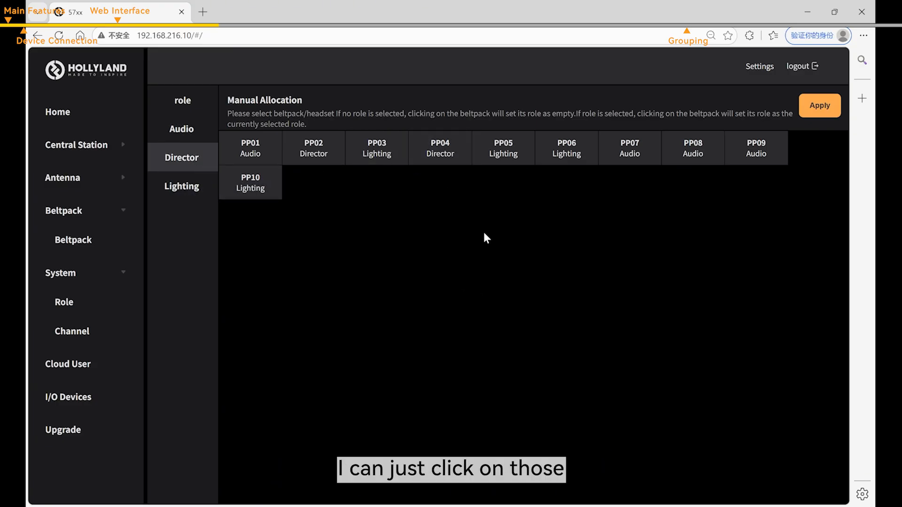
left_click(817, 106)
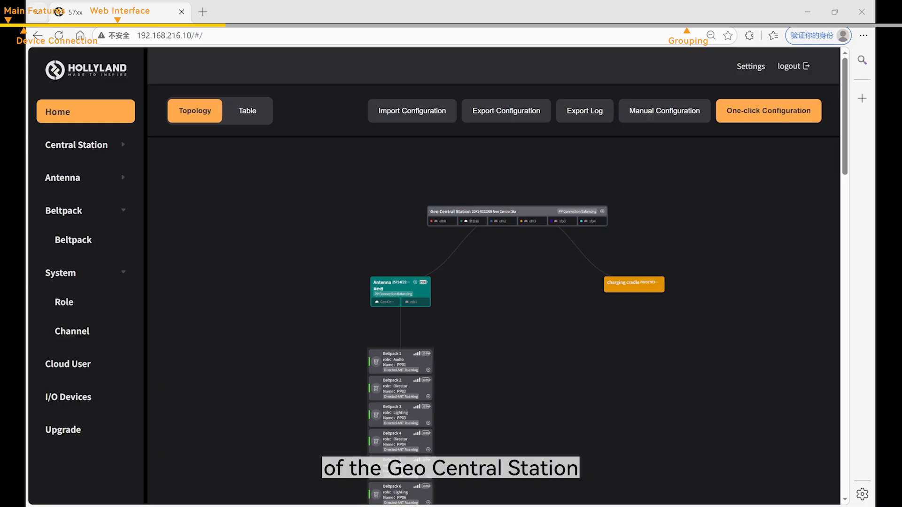
- Open Central Station's Key Management page from the sidebar
left_click(85, 144)
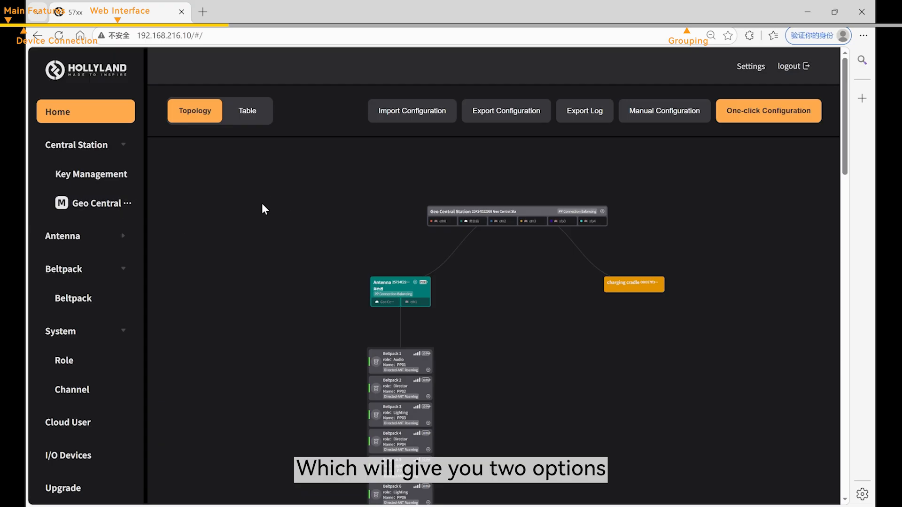
left_click(66, 177)
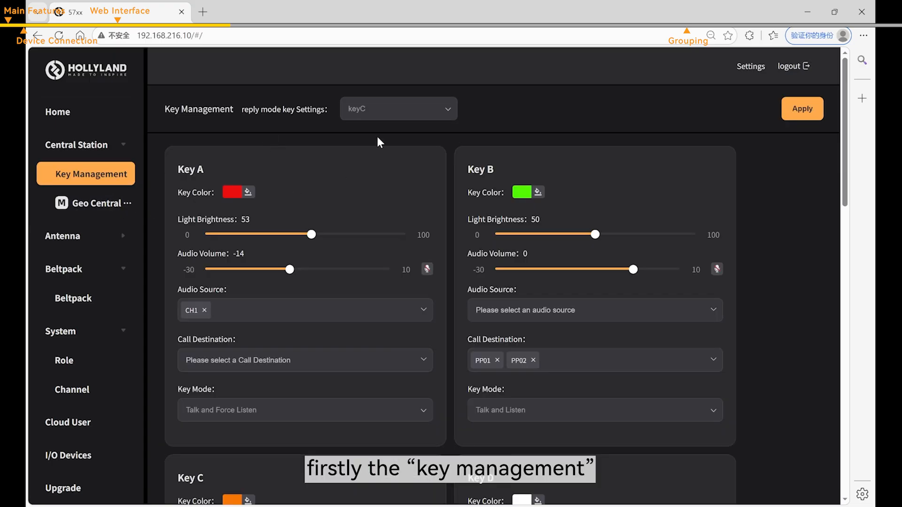
scroll(357, 210, "down", 10)
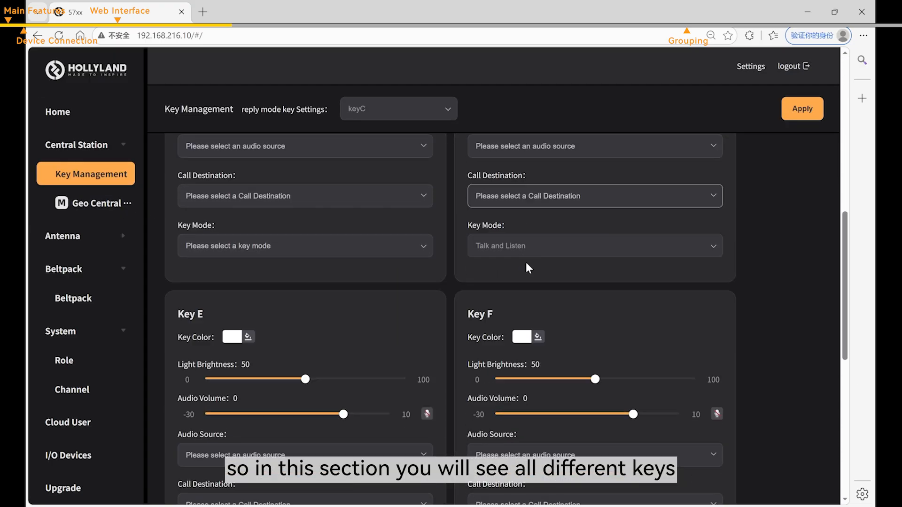
scroll(526, 264, "down", 5)
scroll(550, 272, "up", 15)
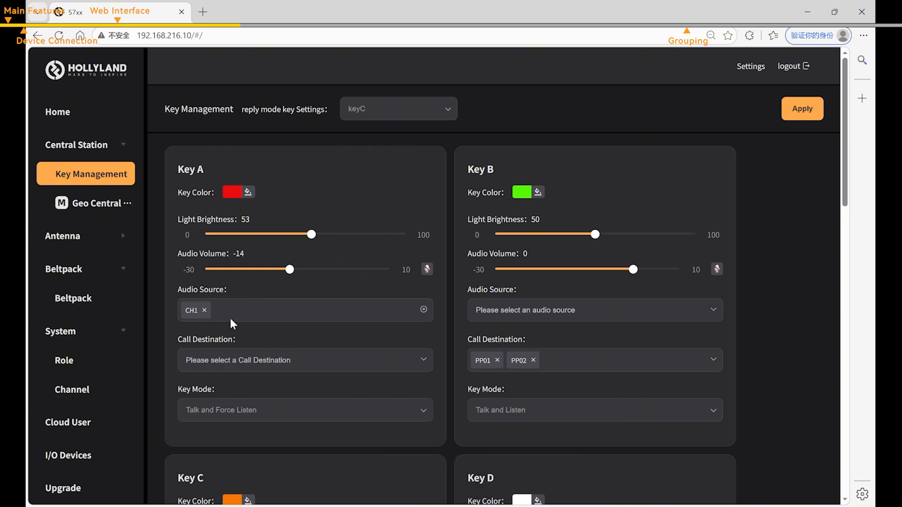
- Inspect Key A's audio source, call destination, key mode and colour options without changing them
left_click(288, 317)
left_click(310, 314)
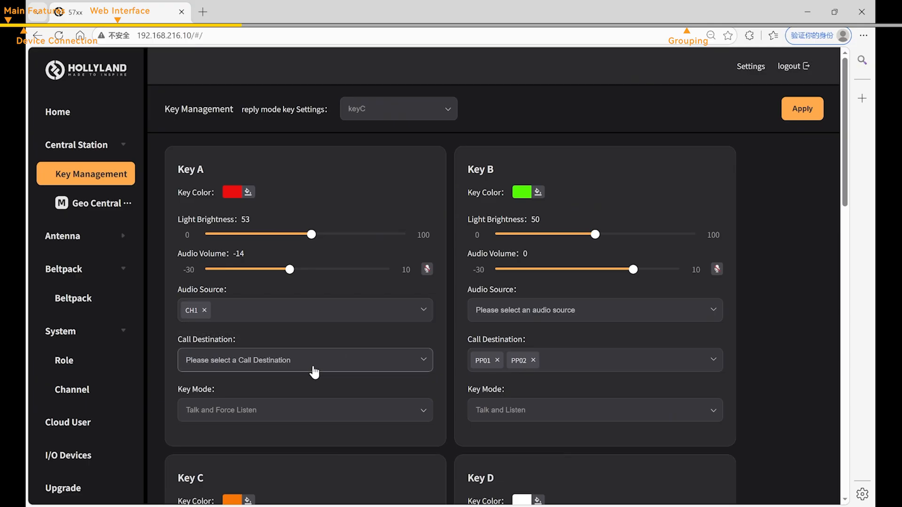
left_click(296, 367)
left_click(325, 365)
left_click(328, 416)
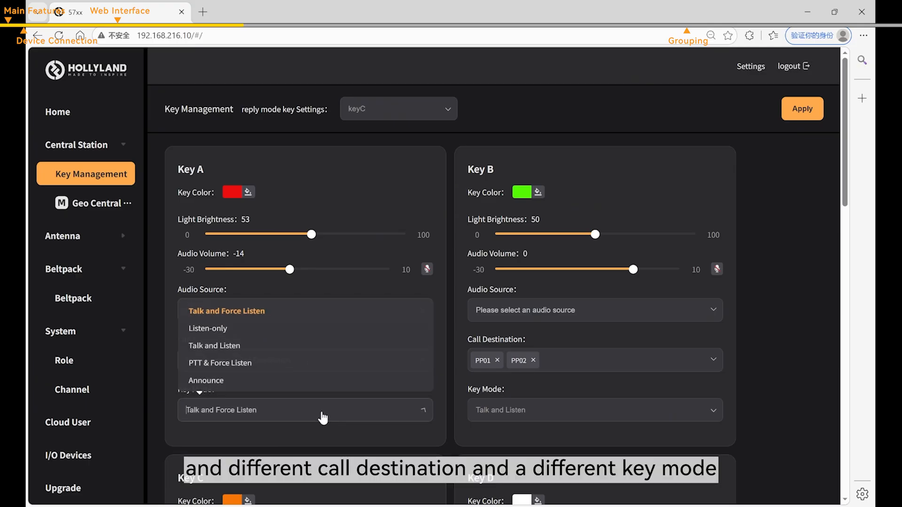
left_click(318, 416)
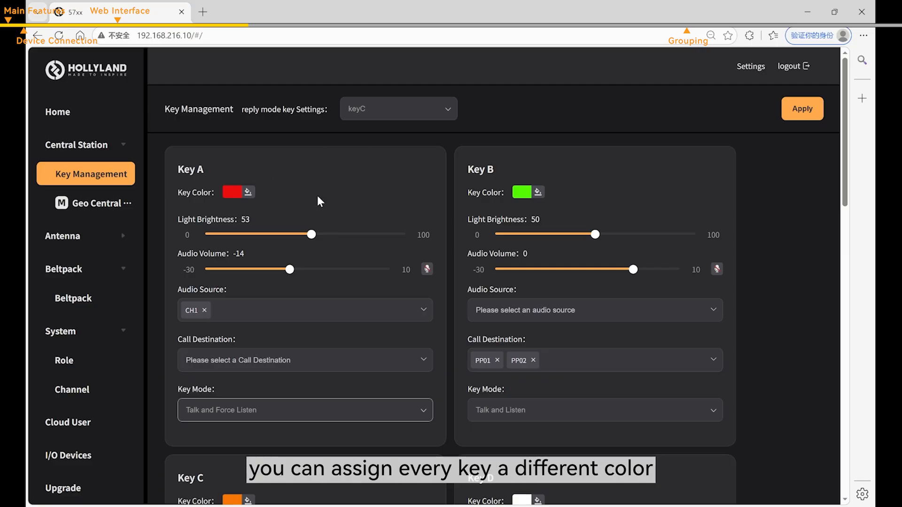
left_click(233, 193)
left_click(305, 176)
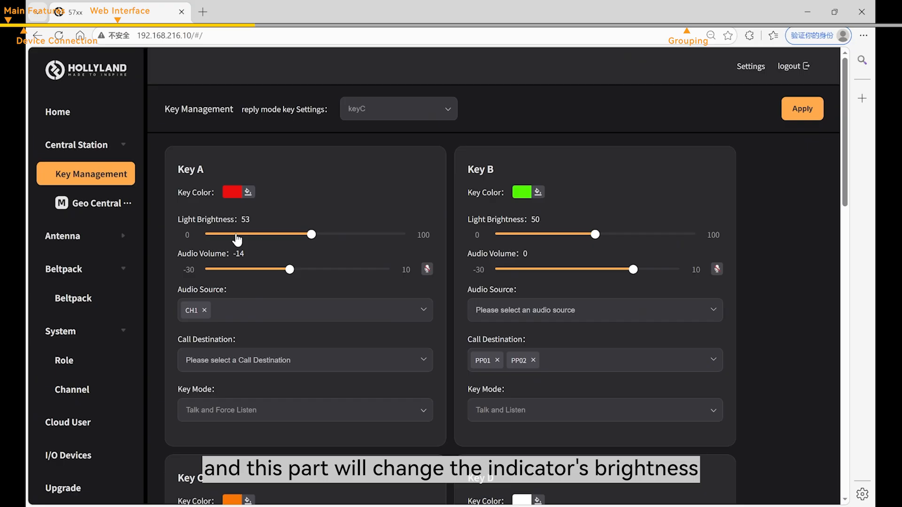
- Set Key A's light brightness to 71 and audio volume to -12
left_click_drag(310, 234, 346, 235)
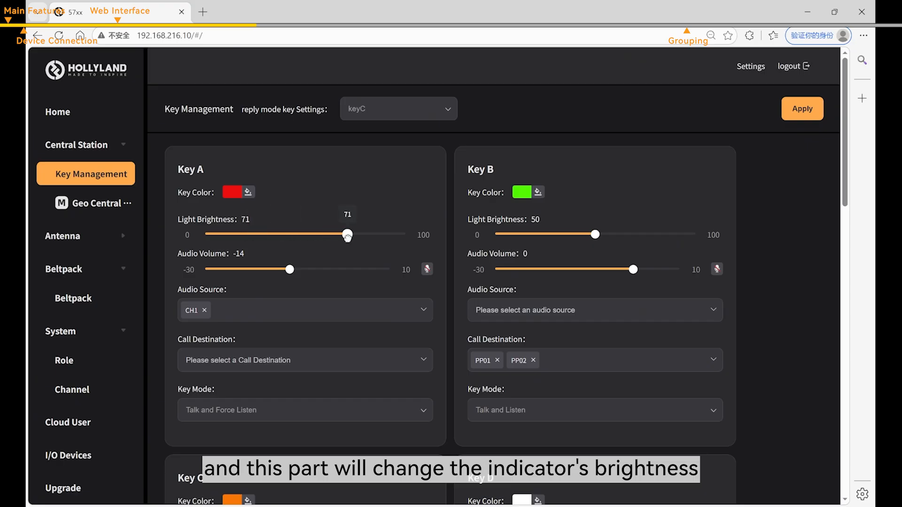
mouse_move(289, 269)
left_mouse_down()
mouse_move(249, 269)
mouse_move(273, 269)
left_mouse_up()
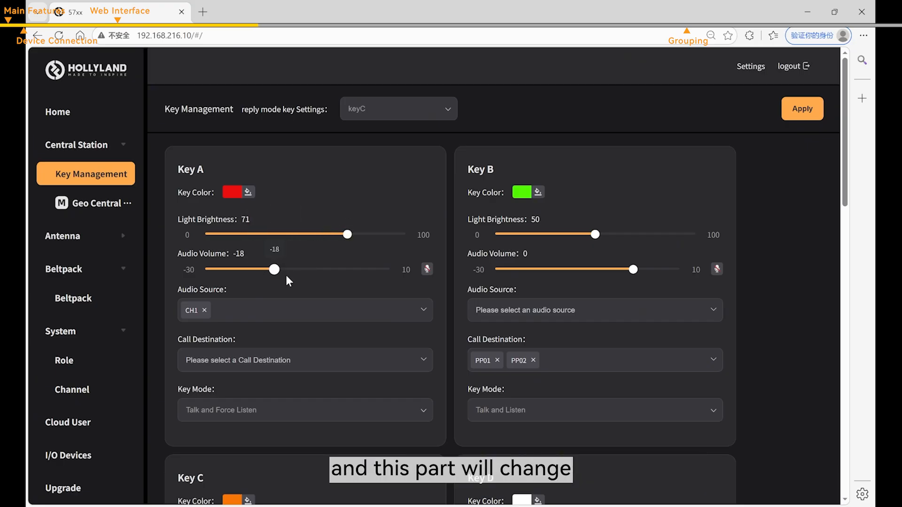
left_click(298, 269)
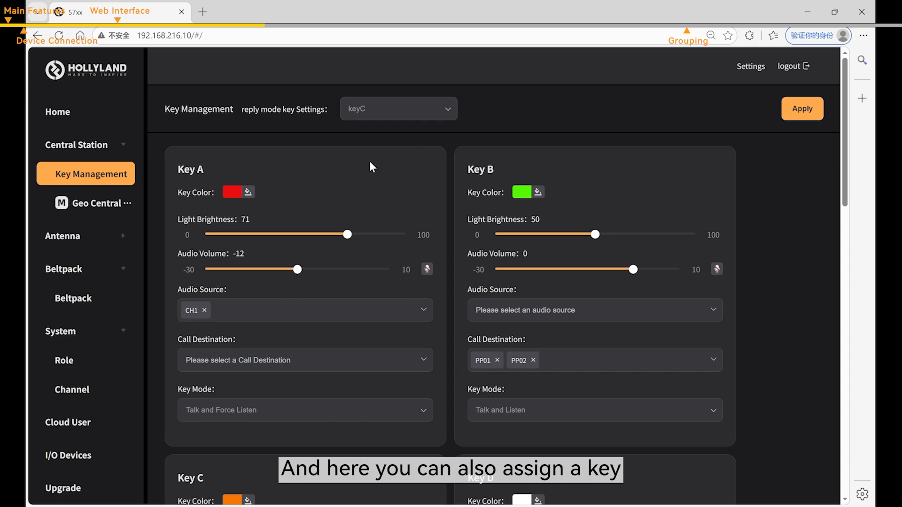
- Show the available choices for the reply mode key
scroll(378, 171, "down", 15)
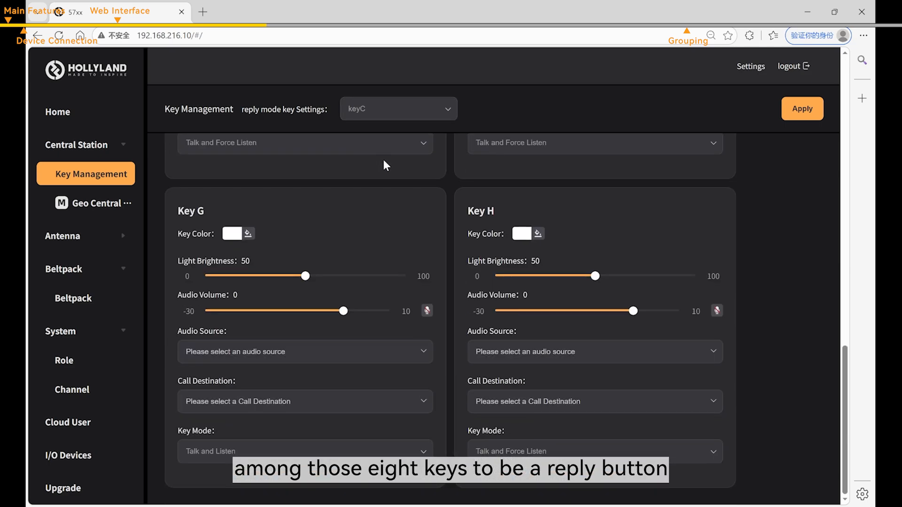
scroll(383, 162, "up", 15)
left_click(396, 113)
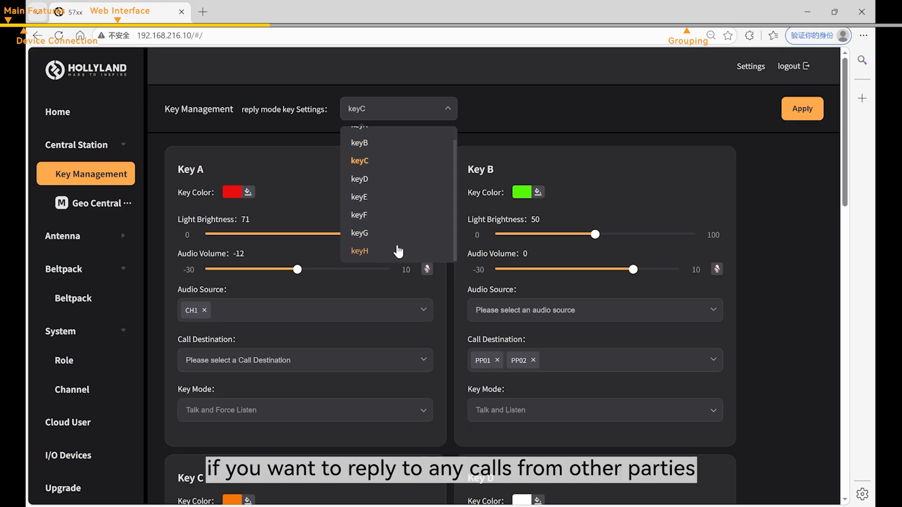
- Choose keyH as reply mode key, apply, and open Geo Central Station settings
left_click(398, 251)
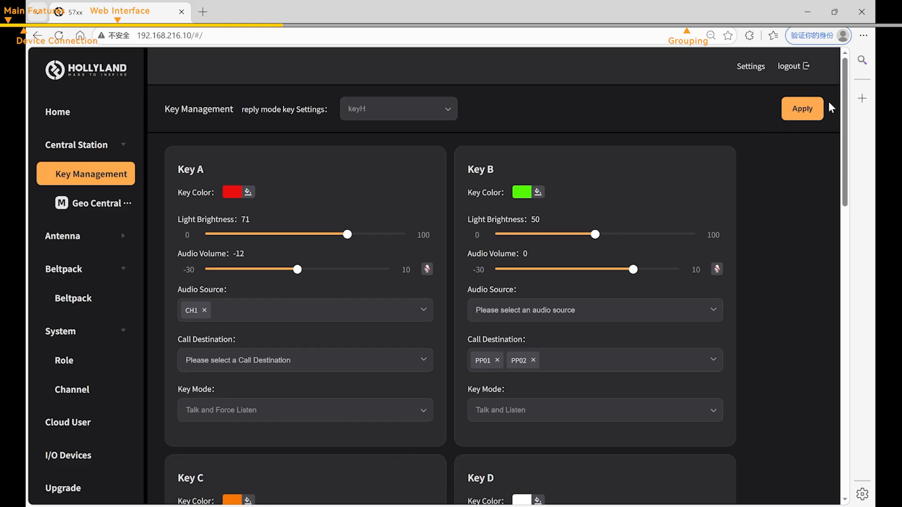
left_click(801, 115)
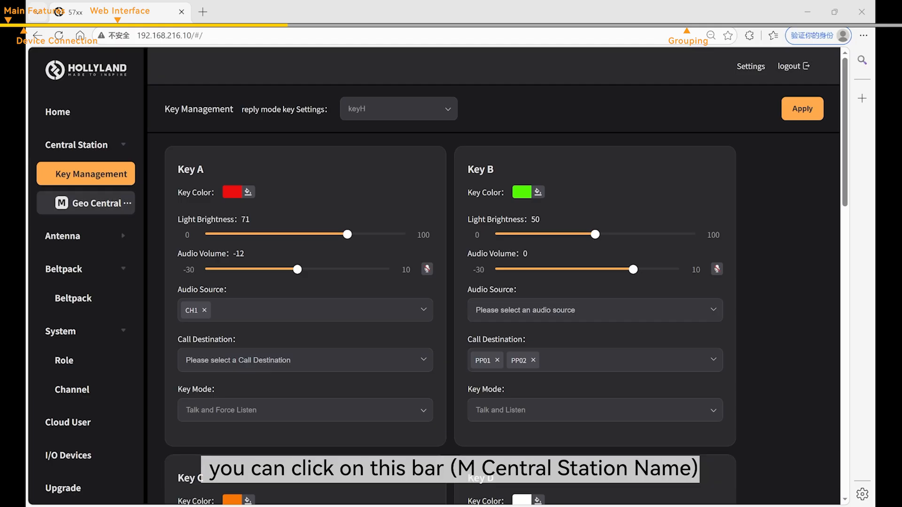
left_click(94, 203)
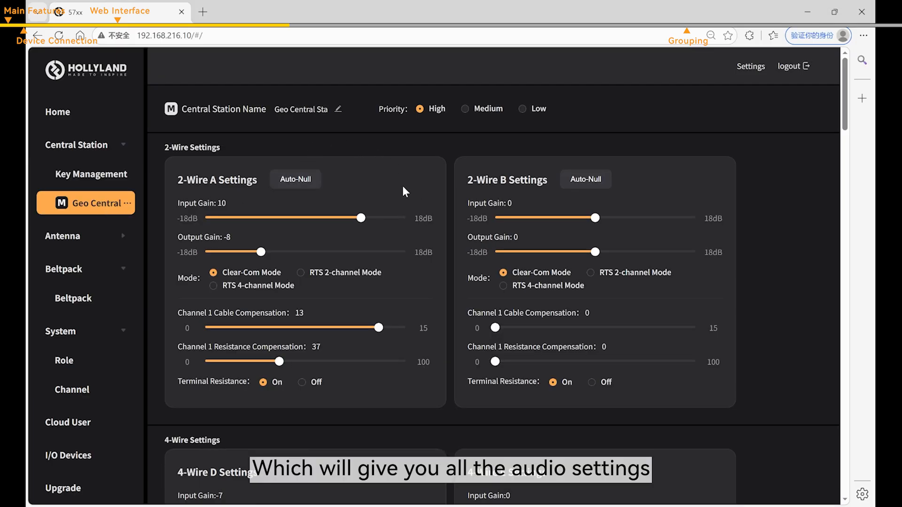
- Auto-null the 2-Wire A port, leaving cable compensation 13 and resistance 37
scroll(395, 183, "down", 15)
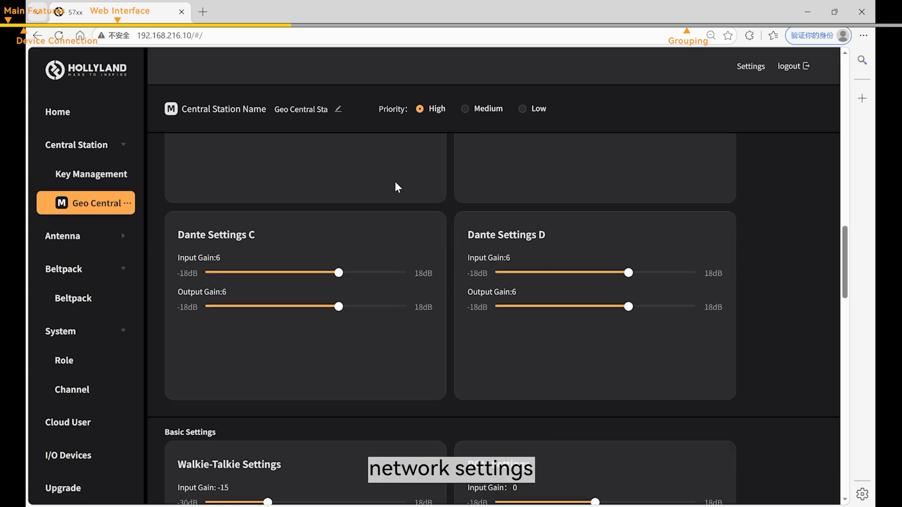
scroll(395, 183, "down", 20)
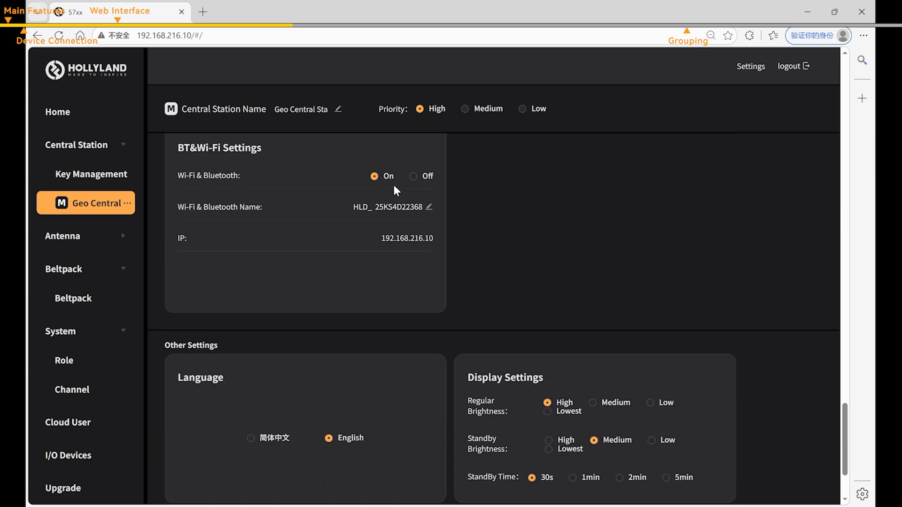
scroll(556, 286, "up", 15)
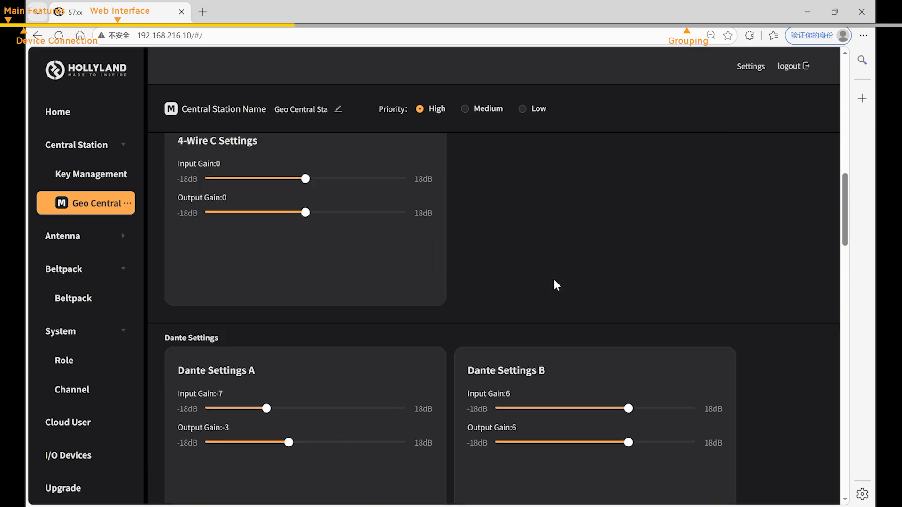
scroll(556, 286, "up", 8)
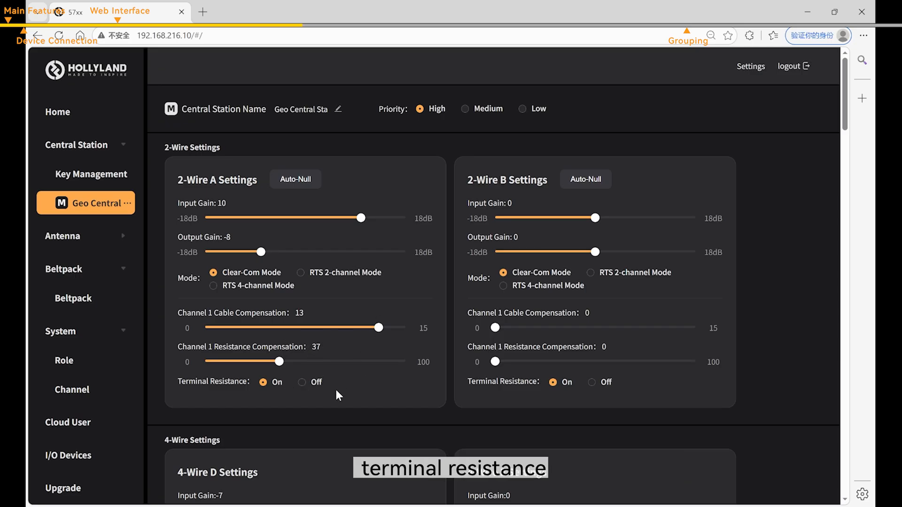
left_click(303, 189)
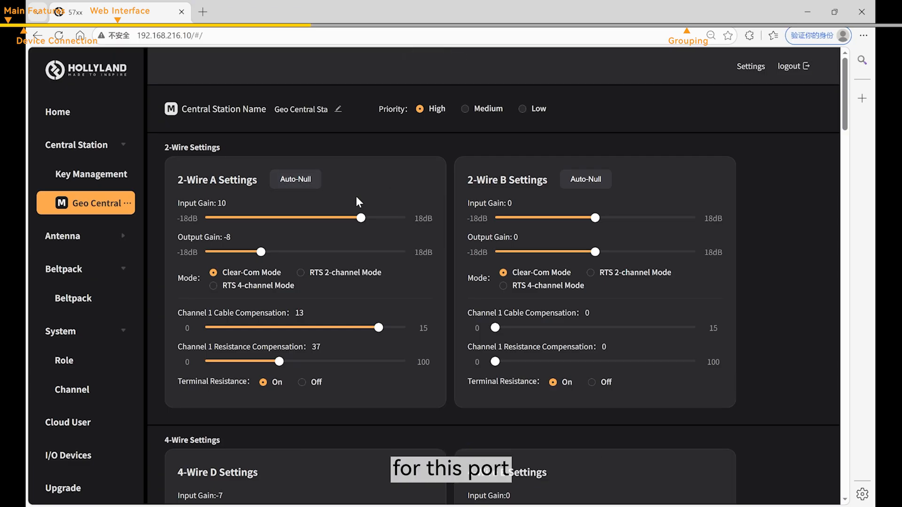
scroll(355, 188, "down", 7)
- Set 4-Wire D input gain to -8 and output gain to 10, and apply
scroll(359, 230, "up", 3)
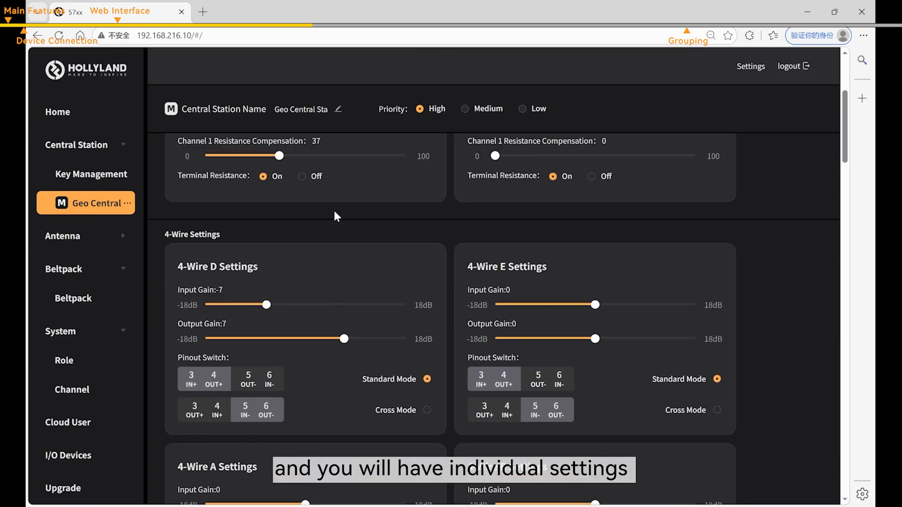
scroll(334, 214, "down", 3)
scroll(320, 199, "down", 3)
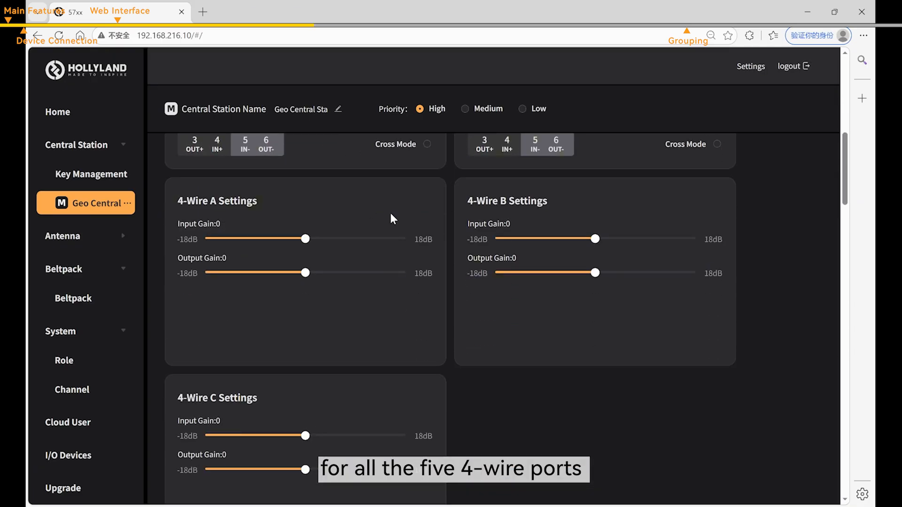
scroll(385, 221, "up", 5)
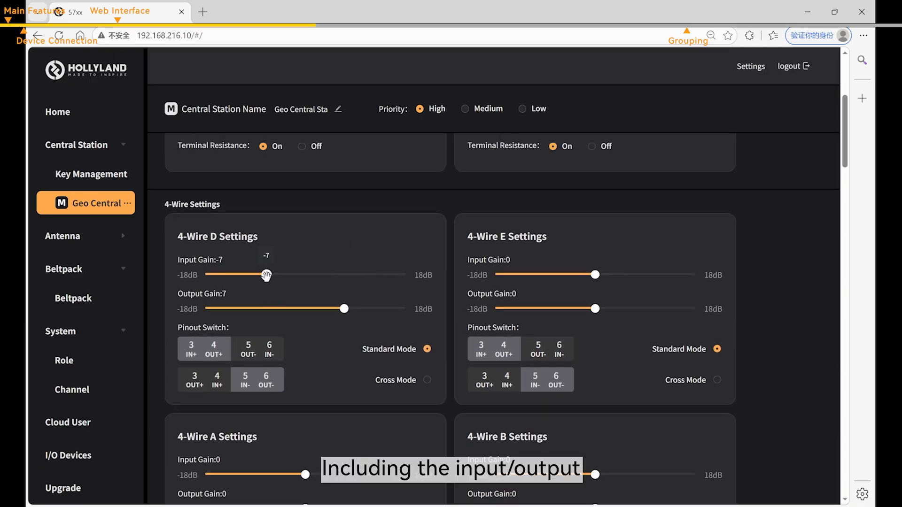
mouse_move(266, 275)
left_mouse_down()
mouse_move(244, 275)
mouse_move(261, 275)
left_mouse_up()
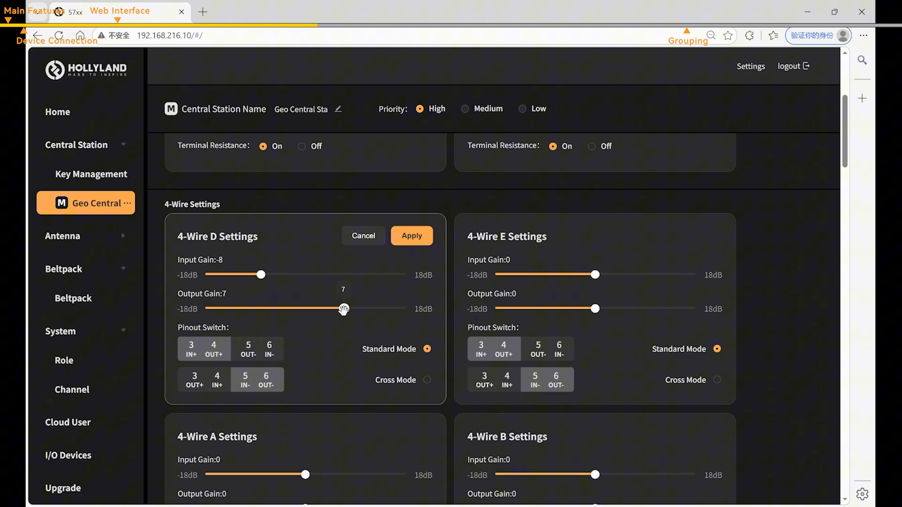
left_click_drag(343, 309, 361, 309)
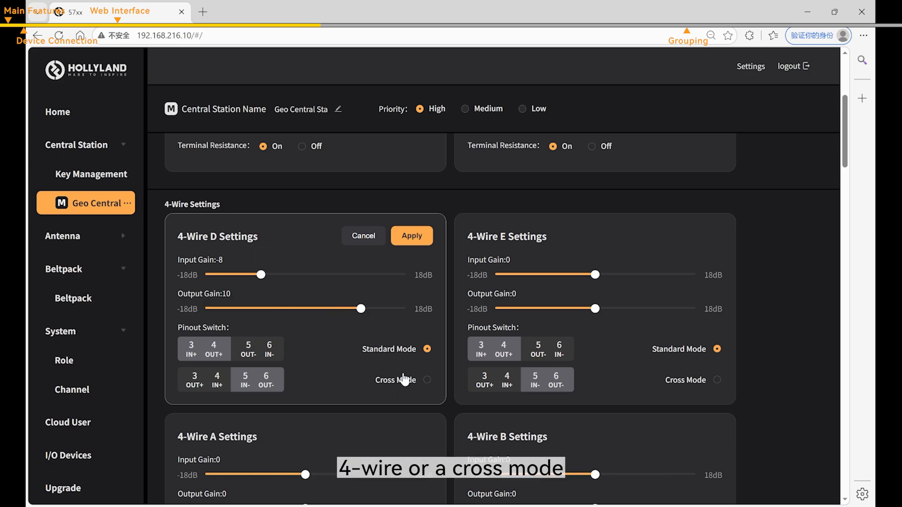
left_click(412, 235)
- Review the Dante Settings A and Walkie-Talkie gains further down the page
scroll(433, 272, "down", 10)
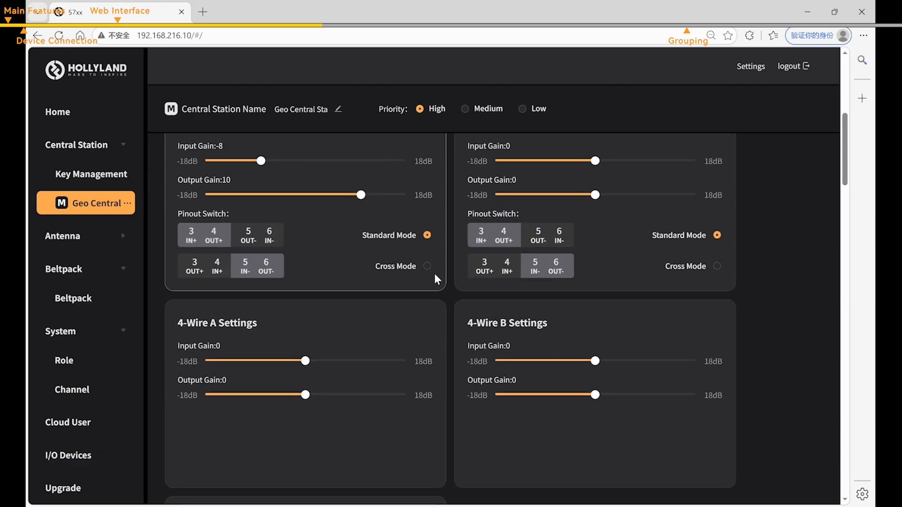
scroll(434, 277, "down", 4)
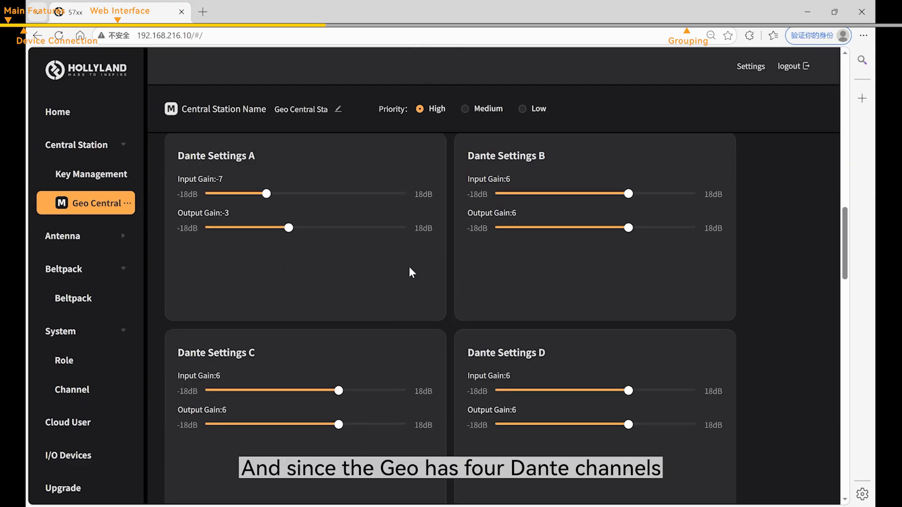
scroll(393, 294, "up", 1)
scroll(388, 288, "down", 1)
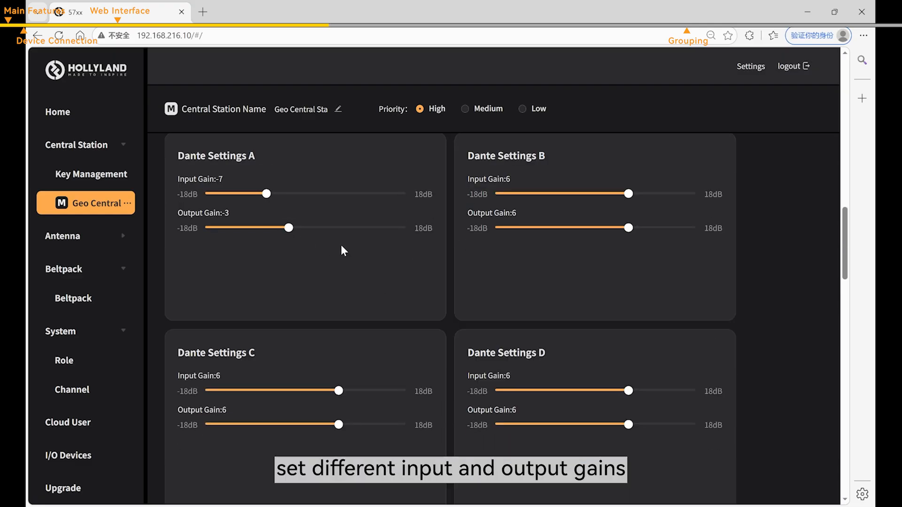
scroll(386, 300, "down", 5)
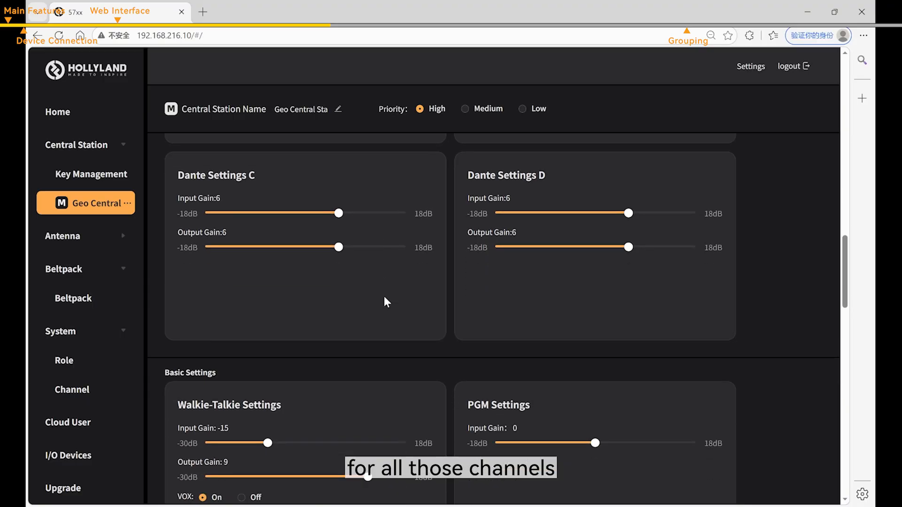
scroll(382, 301, "down", 2)
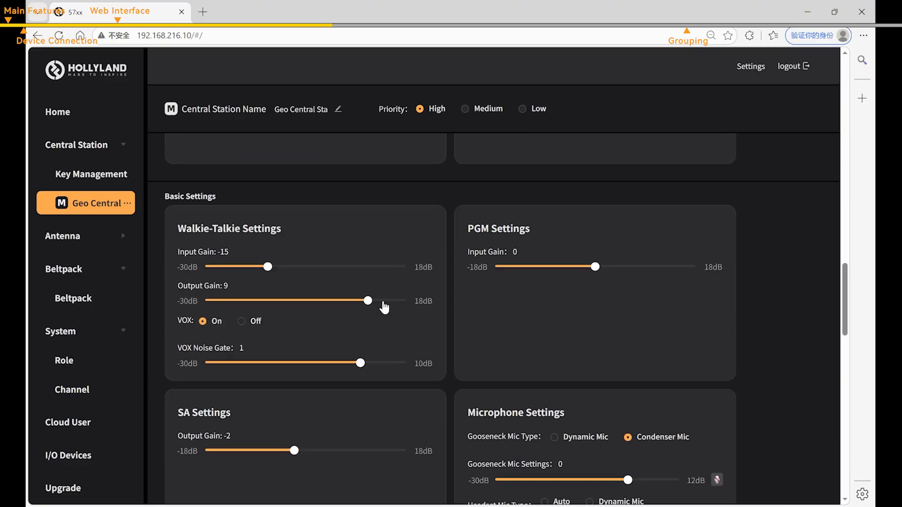
scroll(357, 282, "down", 1)
scroll(216, 194, "up", 1)
scroll(238, 236, "down", 1)
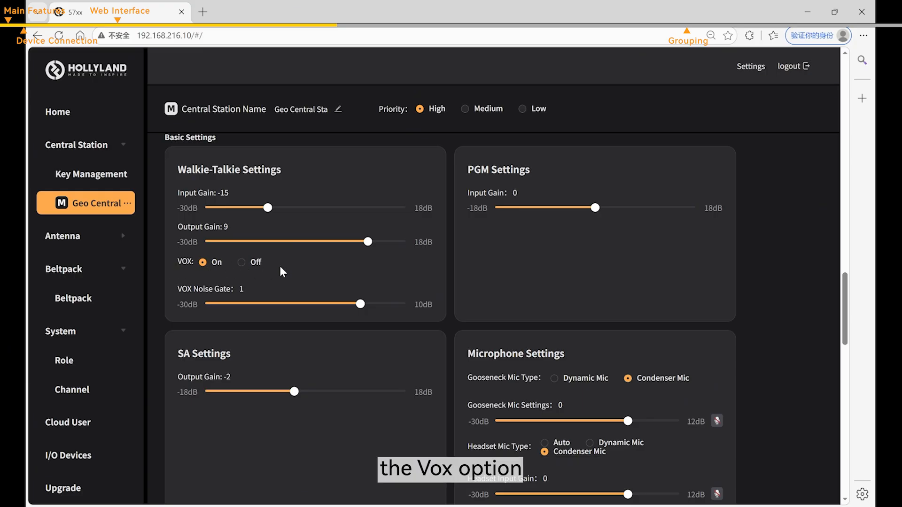
- Toggle walkie-talkie VOX off and back on, then discard the change so VOX stays on
left_click(241, 262)
left_click(202, 262)
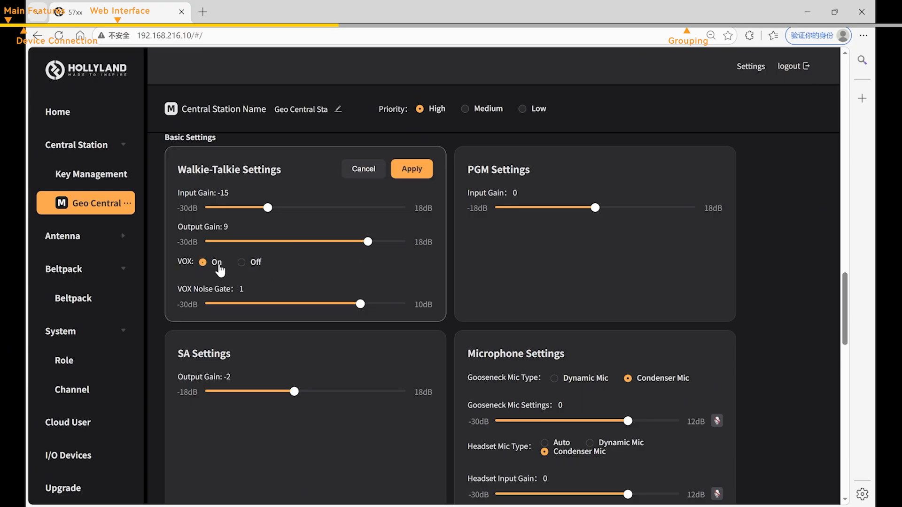
left_click(366, 170)
- Set the Lemo sidetone level to 8 and apply it
scroll(410, 255, "down", 8)
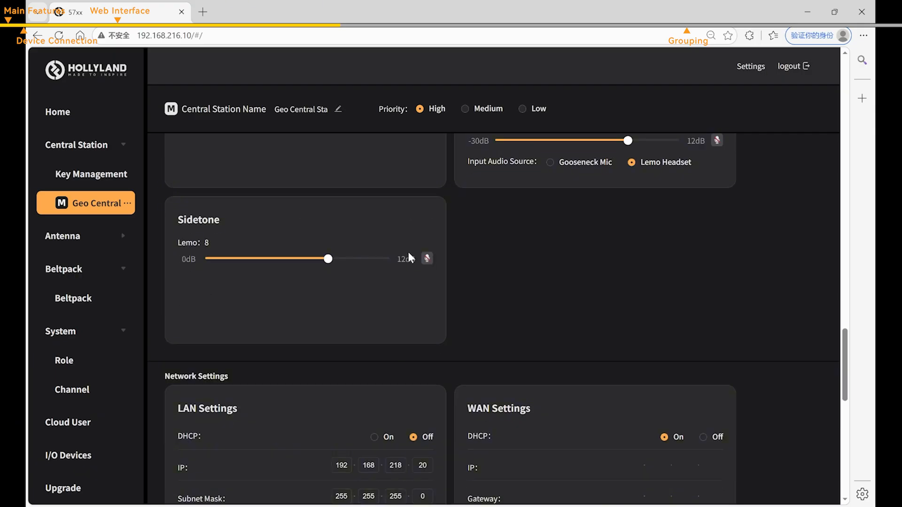
mouse_move(328, 259)
left_mouse_down()
mouse_move(254, 258)
mouse_move(358, 259)
mouse_move(282, 259)
mouse_move(332, 262)
left_mouse_up()
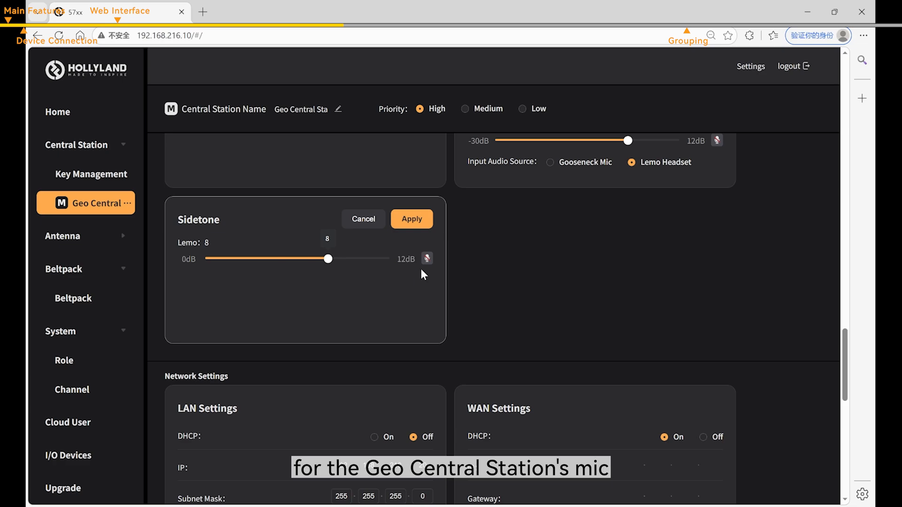
left_click(412, 219)
- Toggle Wi-Fi & Bluetooth off and on, then cancel so it stays on
scroll(445, 252, "down", 4)
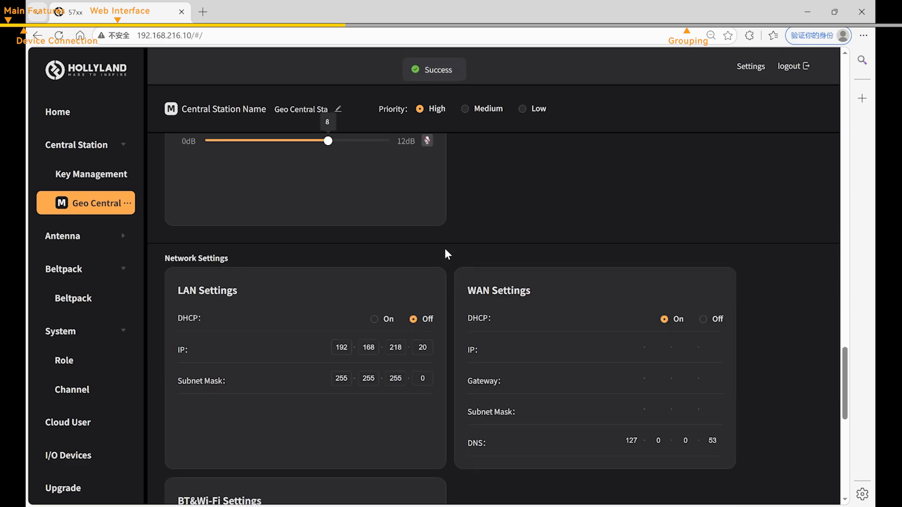
scroll(211, 214, "down", 2)
scroll(201, 231, "up", 1)
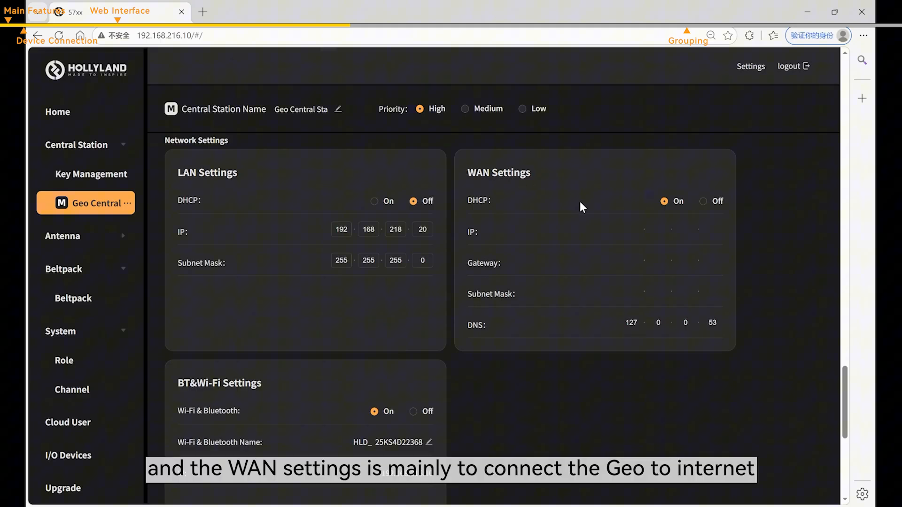
scroll(526, 273, "down", 2)
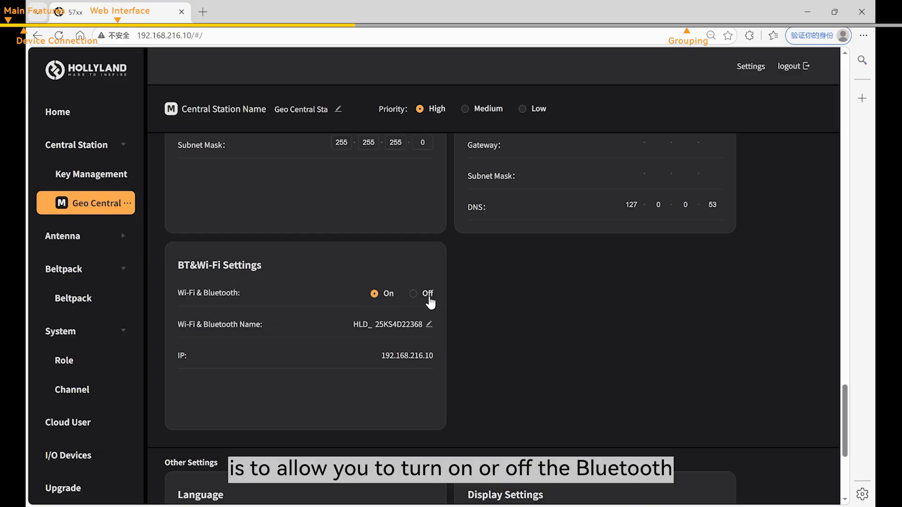
left_click(427, 297)
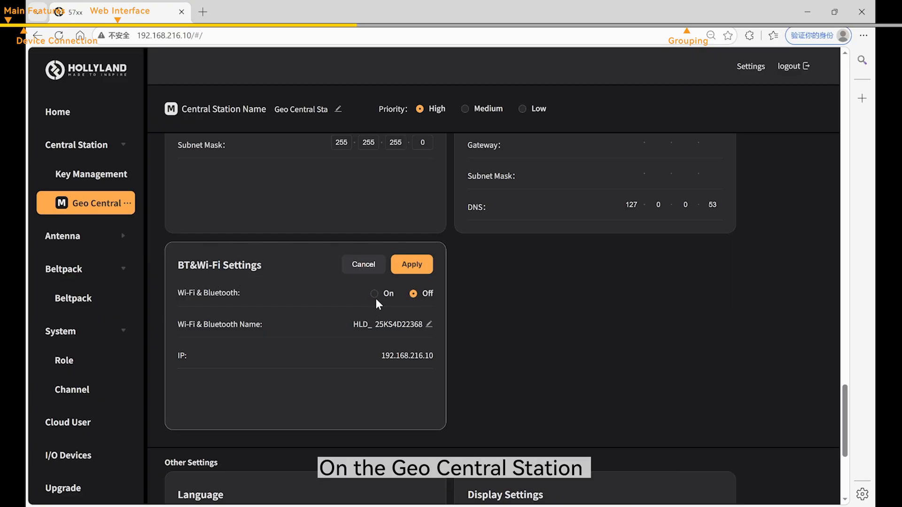
left_click(375, 295)
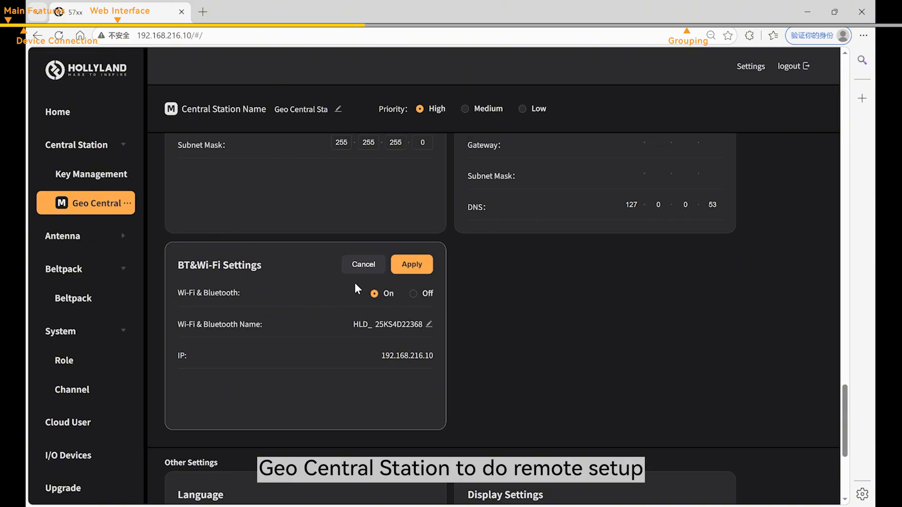
left_click(368, 265)
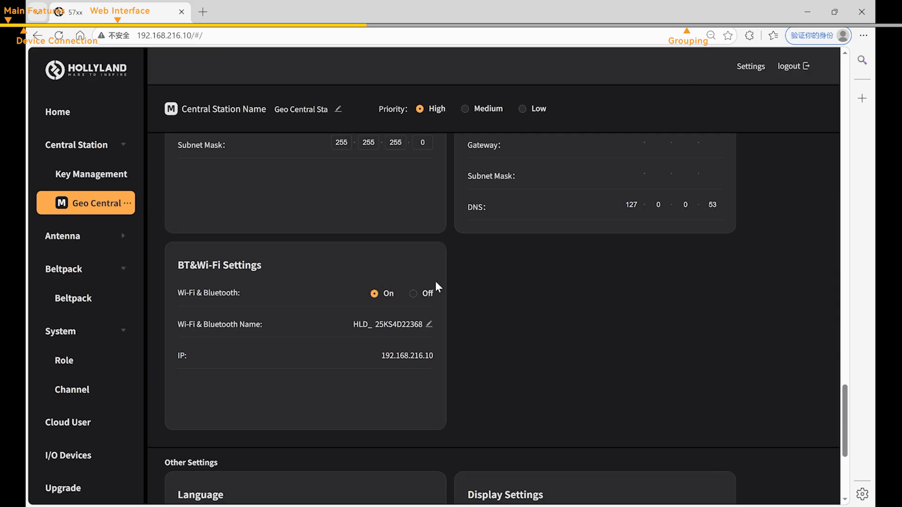
scroll(489, 276, "down", 5)
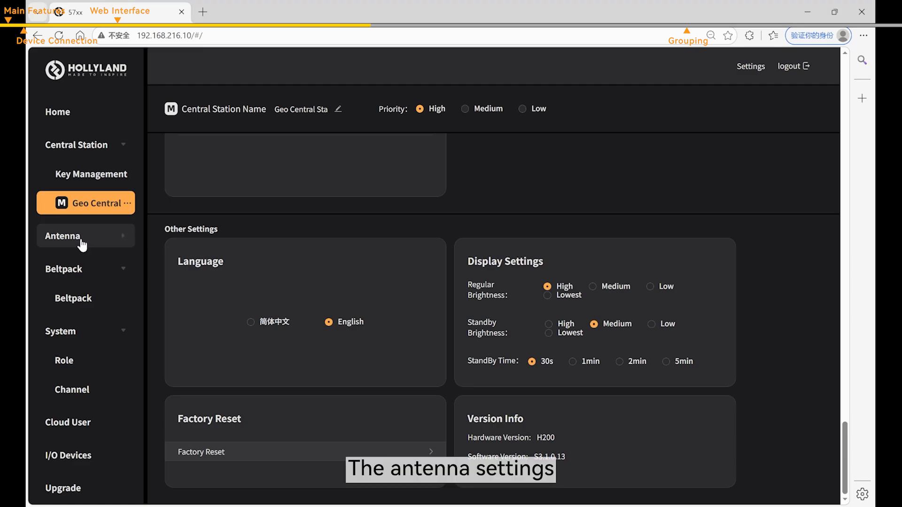
- Look through the Stage antenna's settings under Antenna, then go to the Beltpack list
left_click(58, 237)
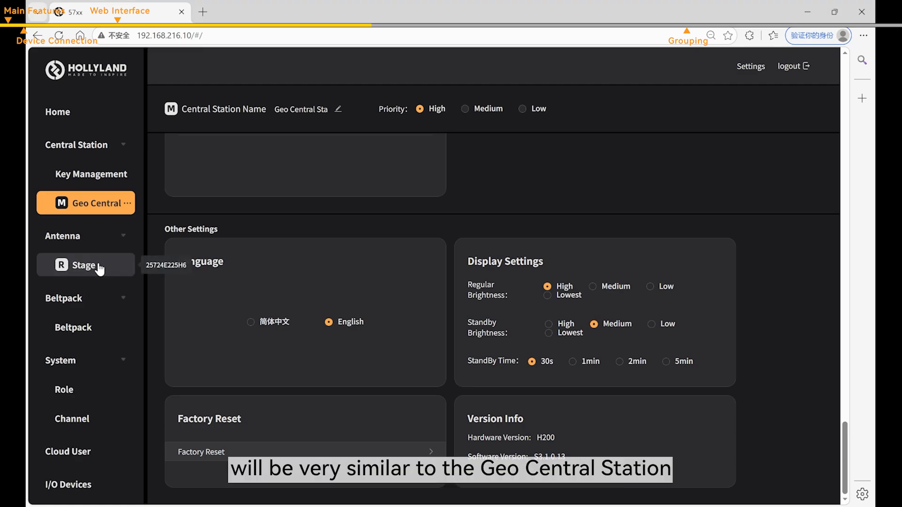
left_click(85, 265)
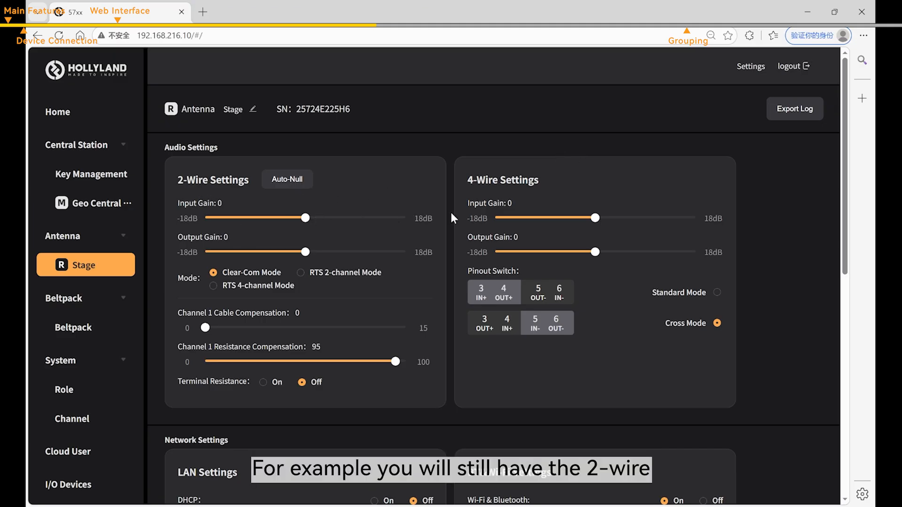
scroll(715, 258, "down", 5)
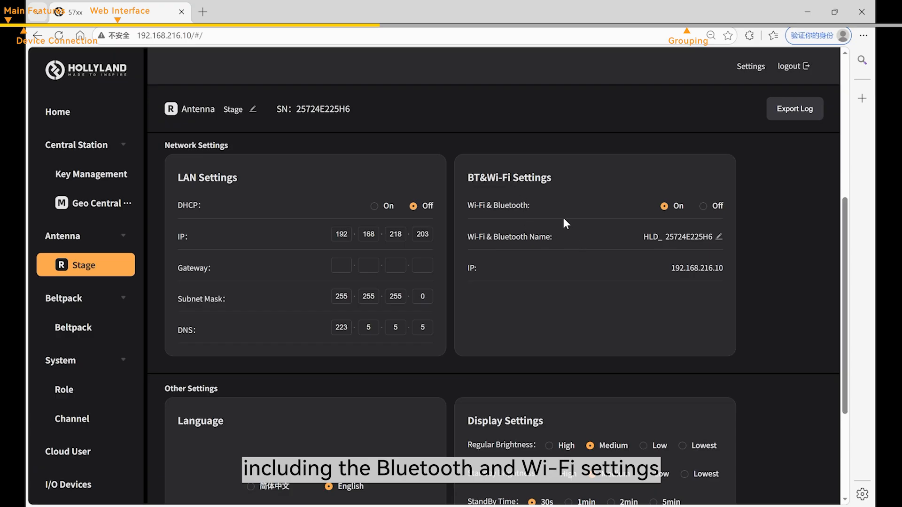
scroll(600, 270, "down", 3)
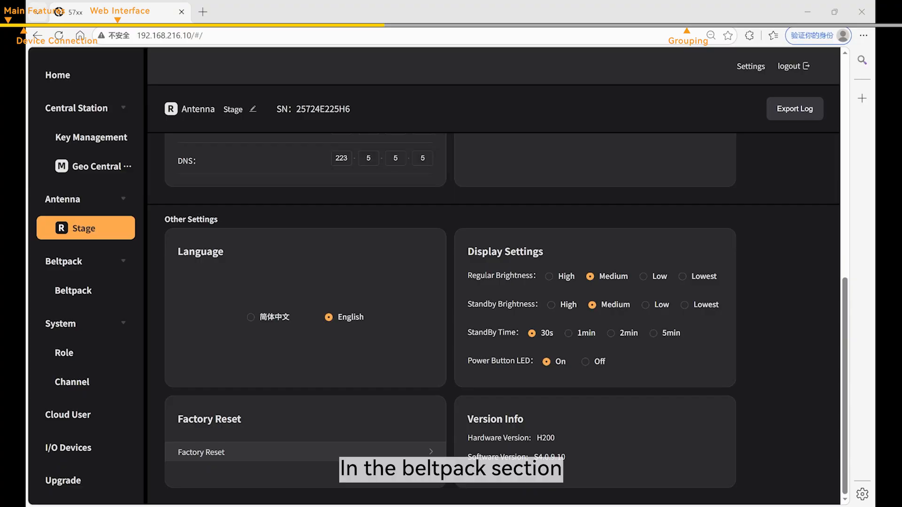
left_click(73, 291)
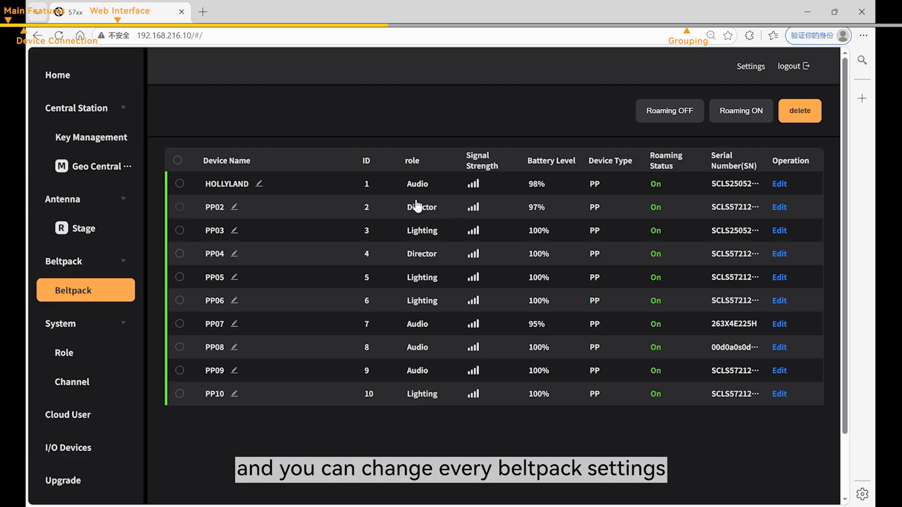
- Open HOLLYLAND's configuration and set key A's audio sources to the Director channel and PP02
left_click(780, 184)
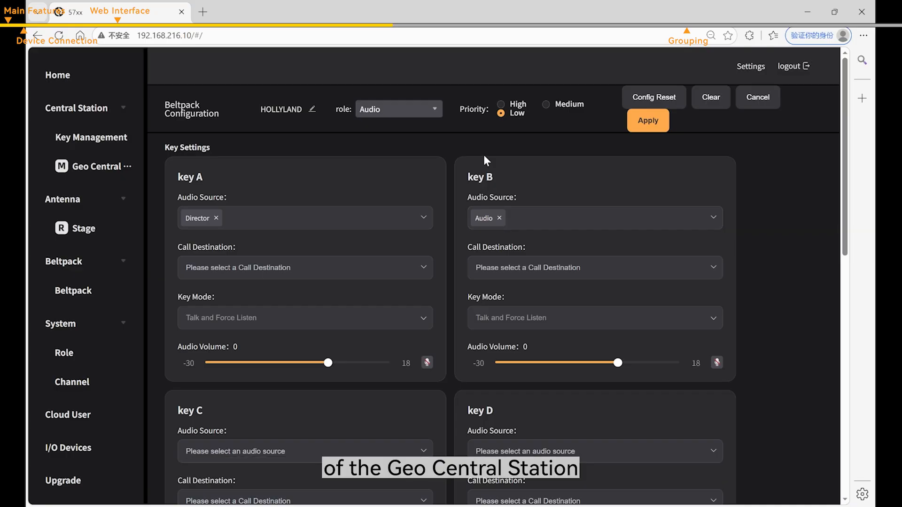
scroll(593, 266, "down", 2)
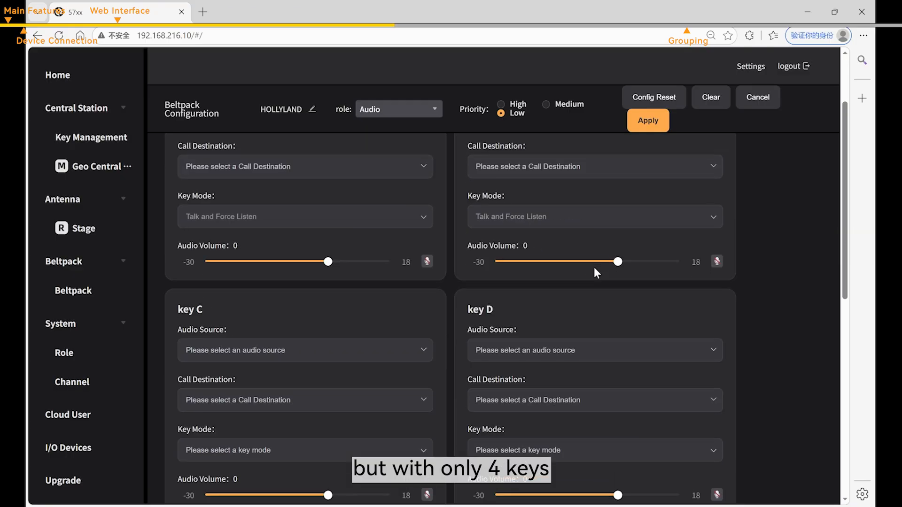
scroll(345, 265, "up", 2)
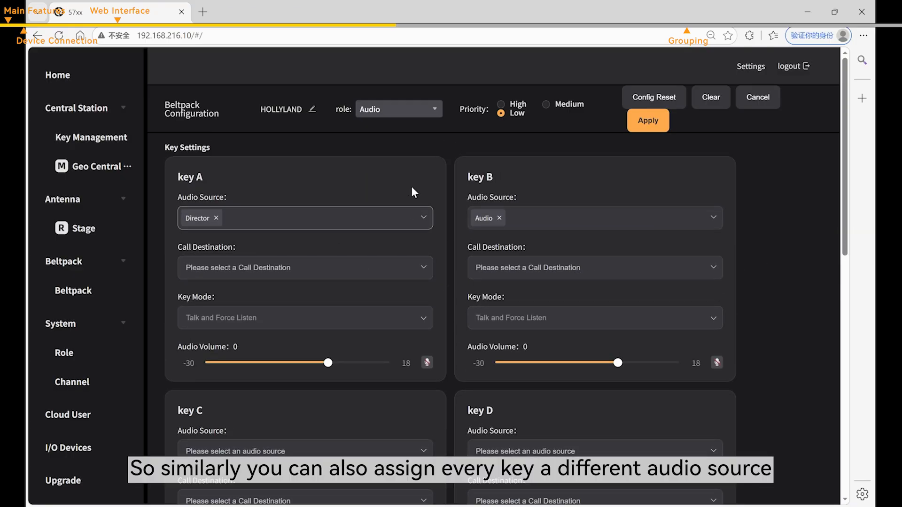
left_click(216, 219)
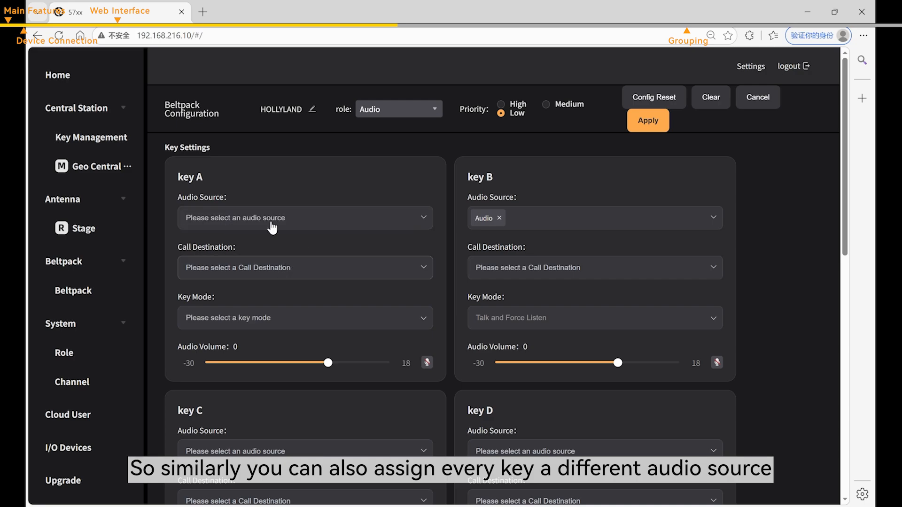
left_click(286, 229)
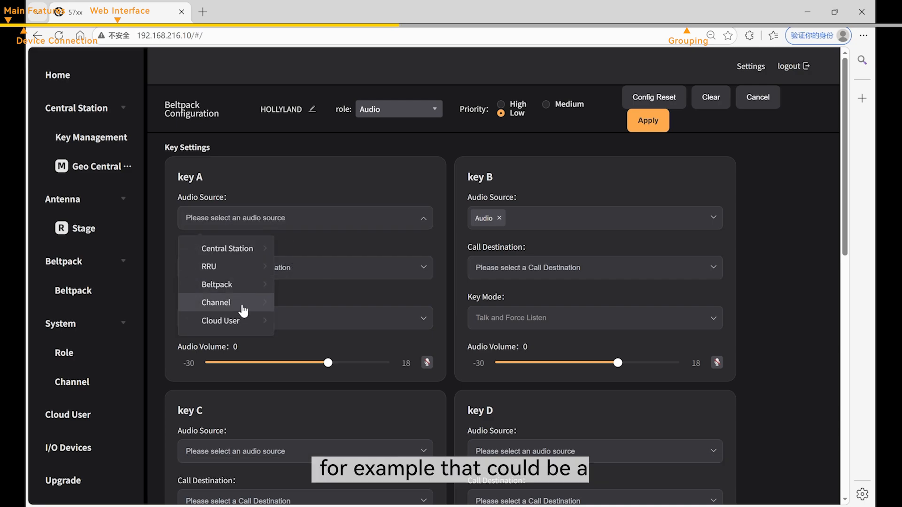
left_click(217, 302)
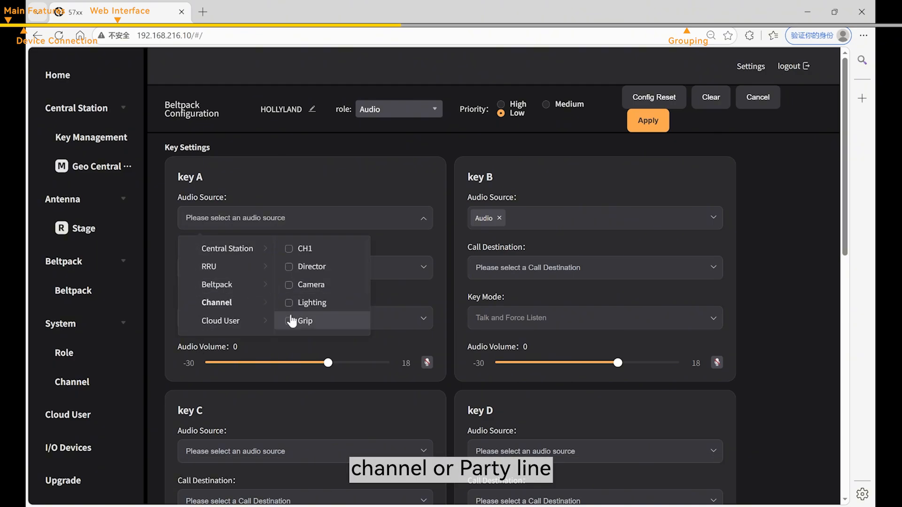
left_click(290, 267)
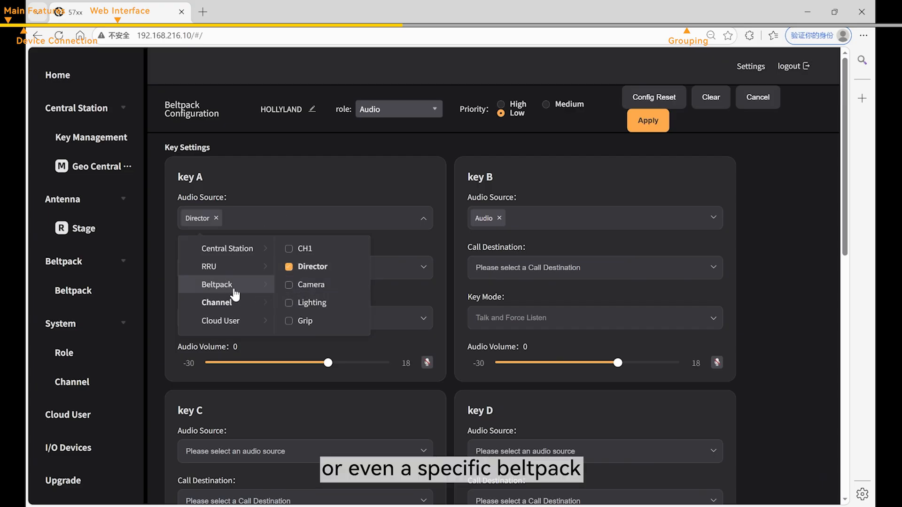
left_click(217, 284)
left_click(290, 267)
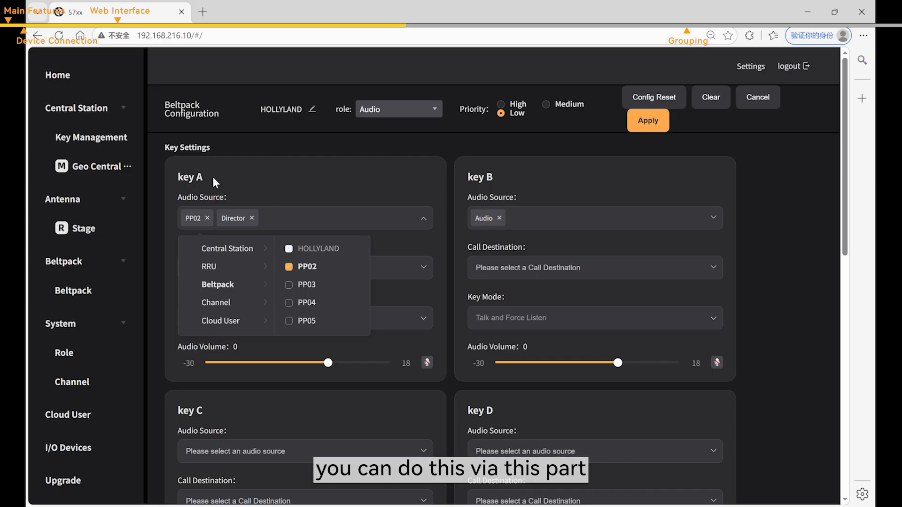
left_click(283, 190)
- Make the Director channel key A's call destination
left_click(260, 274)
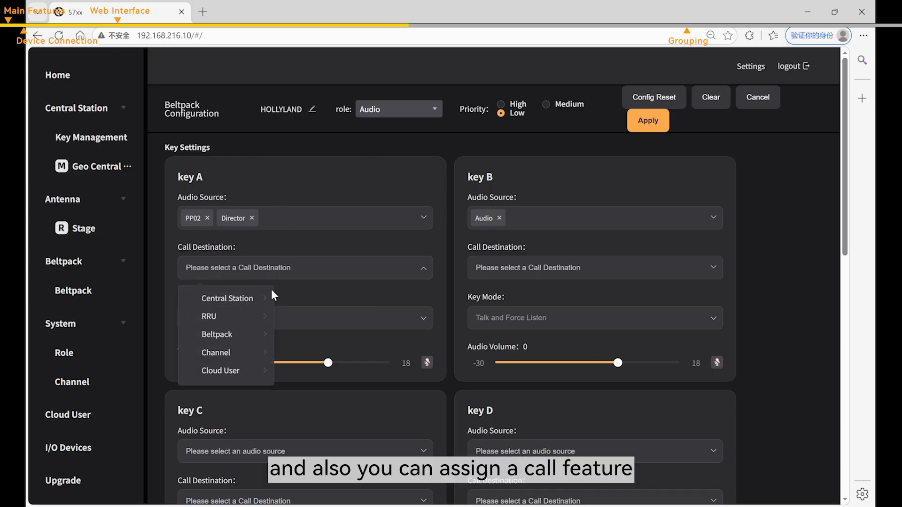
left_click(251, 353)
left_click(292, 319)
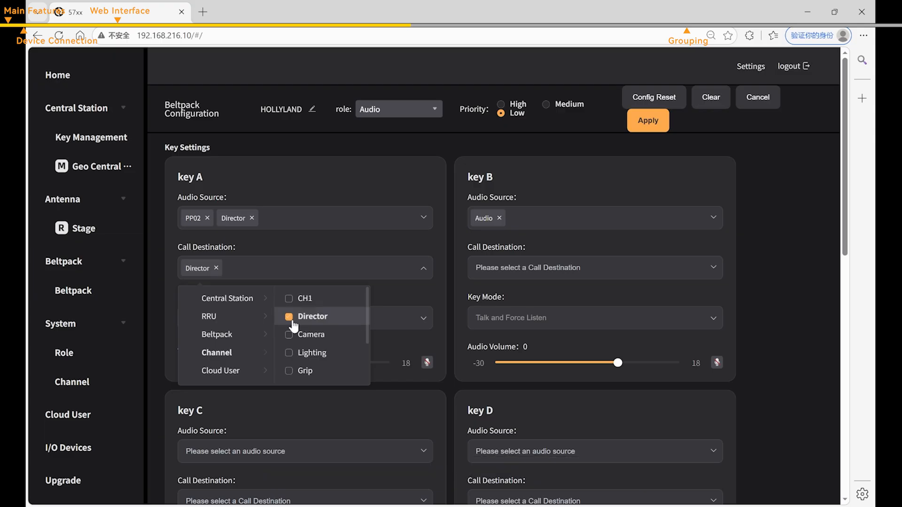
left_click(278, 266)
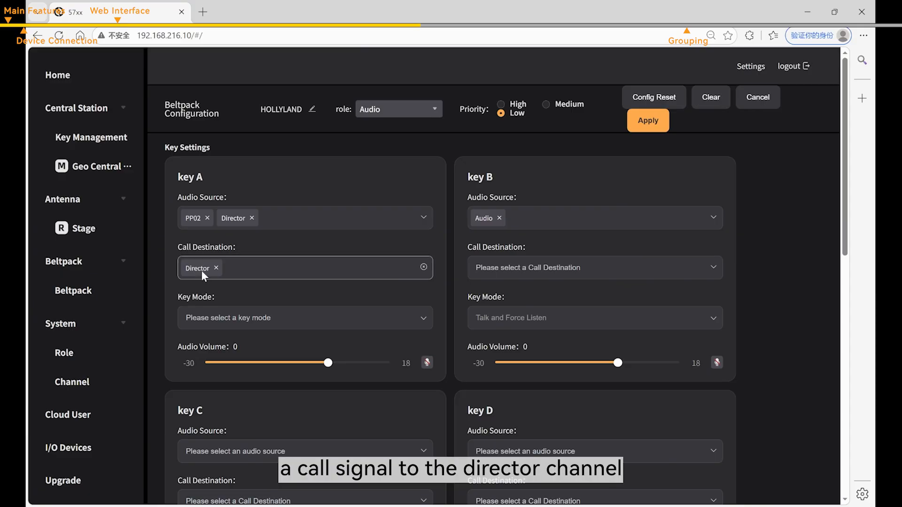
- Choose Talk and Force Listen as key A's Key Mode and look over the Gain Settings
left_click(316, 316)
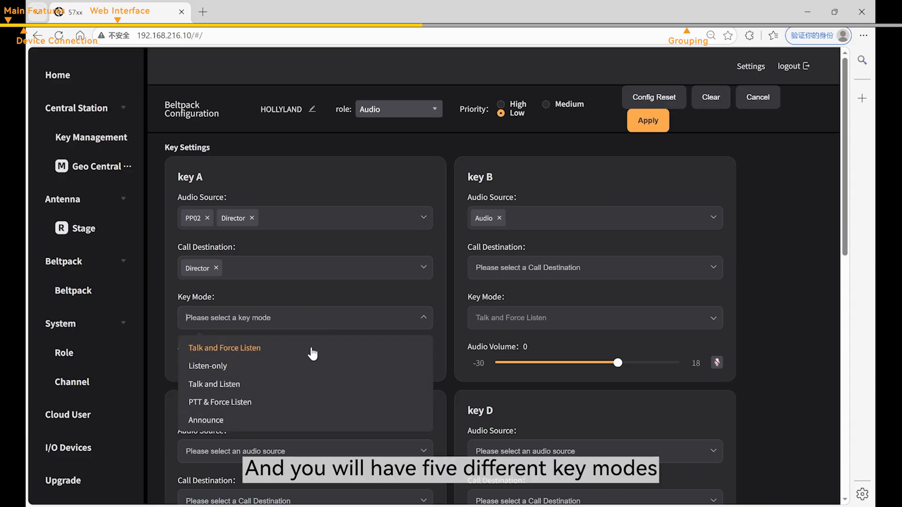
left_click(323, 293)
left_click(318, 319)
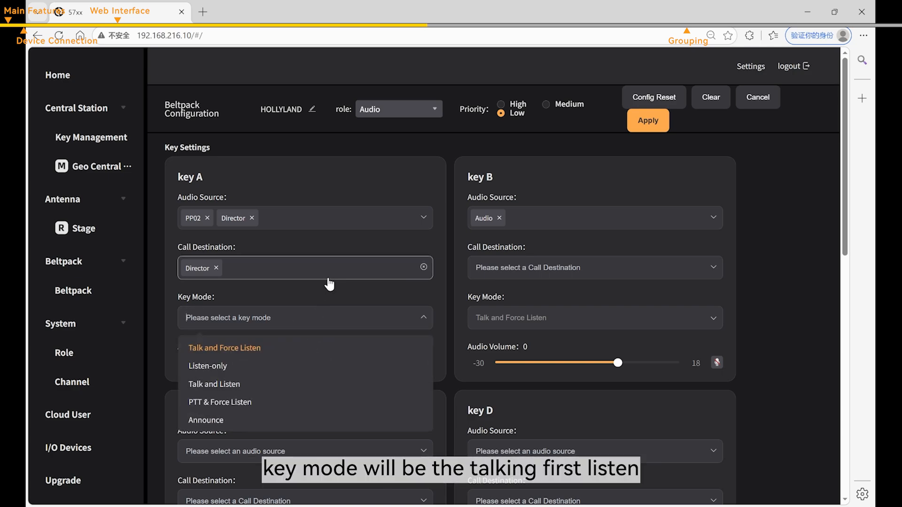
left_click(301, 353)
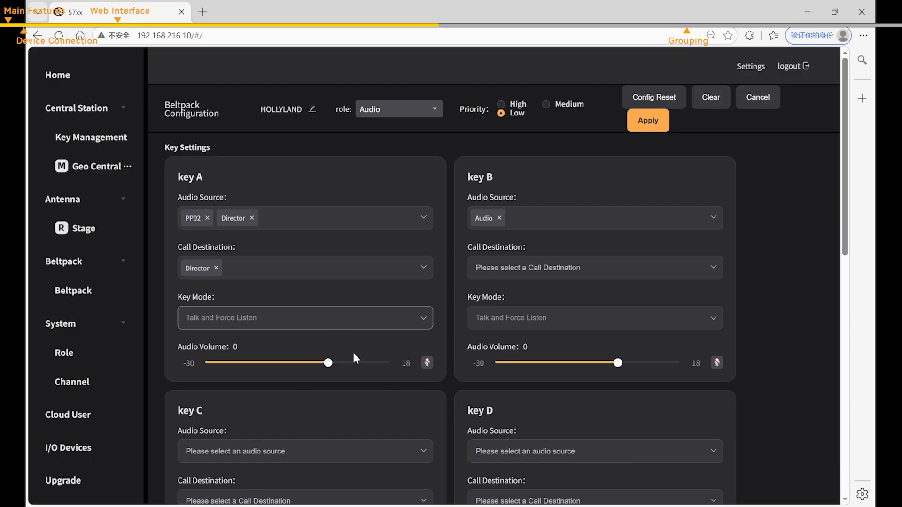
mouse_move(329, 364)
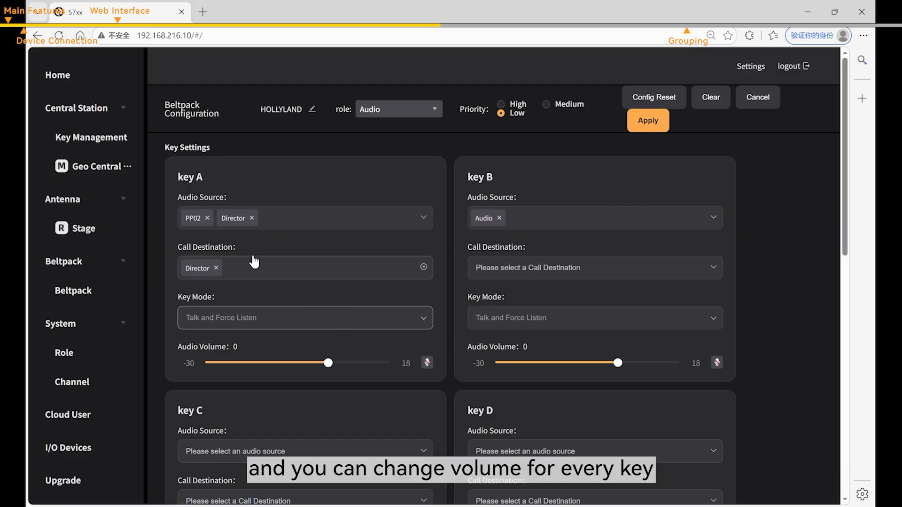
scroll(451, 324, "down", 6)
scroll(450, 328, "down", 3)
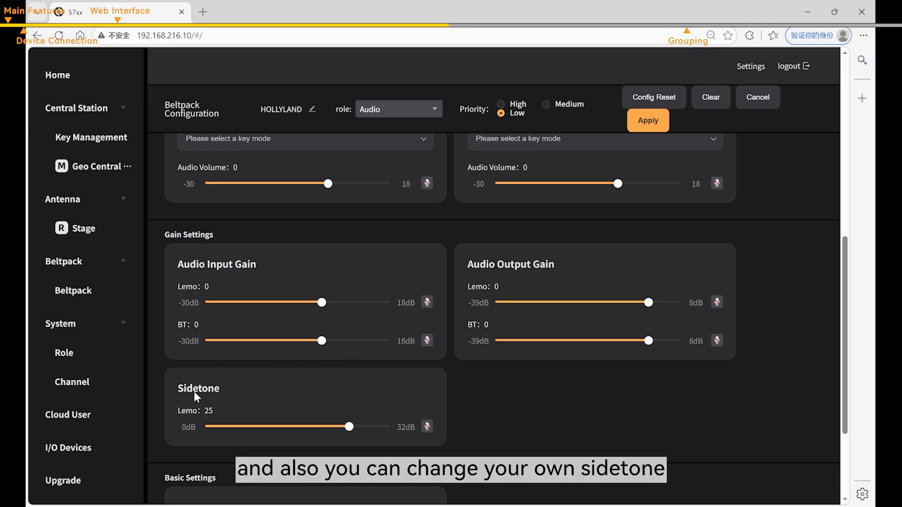
scroll(262, 398, "down", 3)
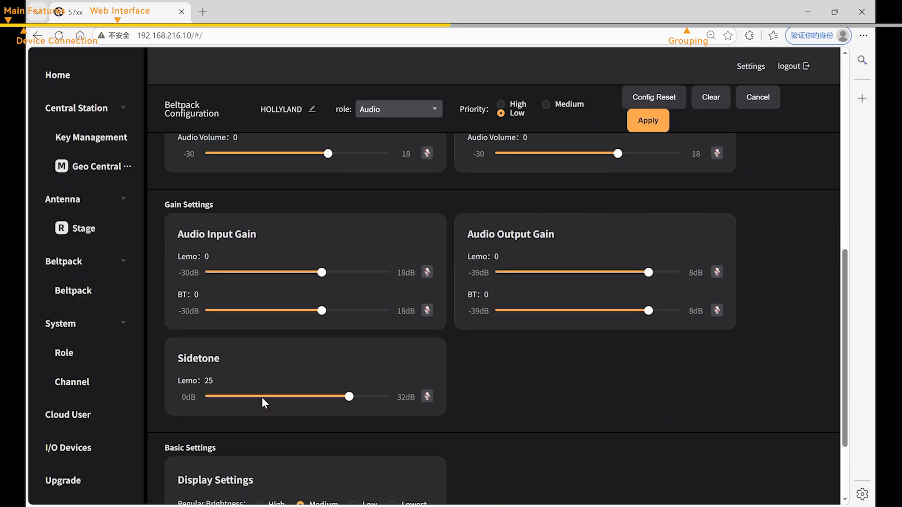
scroll(421, 382, "up", 12)
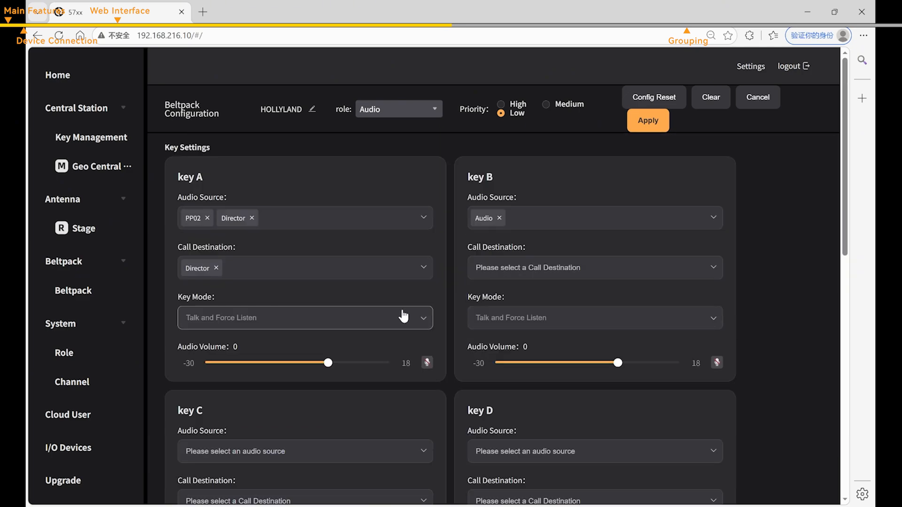
- Switch the beltpack's role to Lighting, then back to Audio
left_click(413, 112)
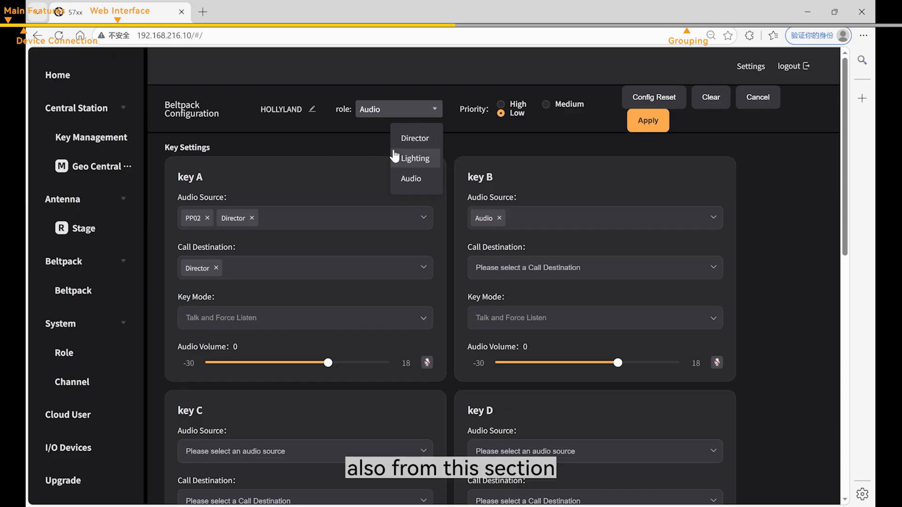
left_click(414, 158)
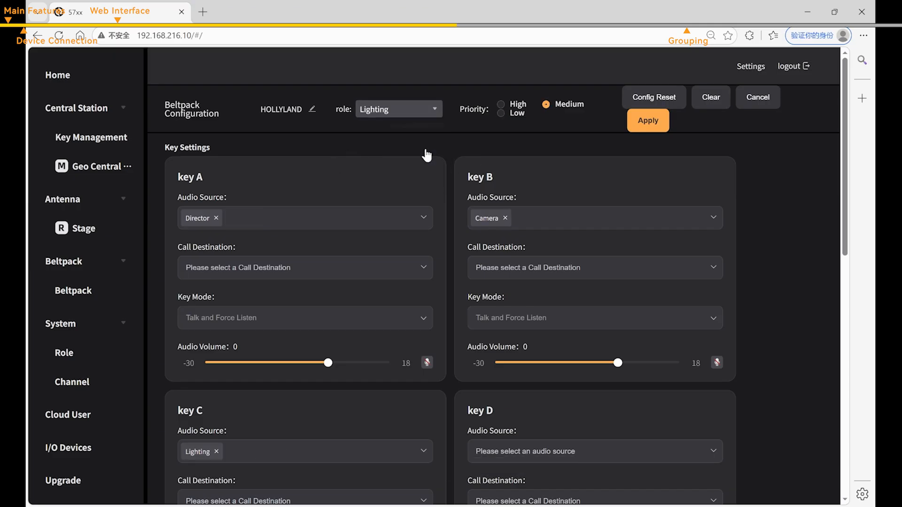
left_click(408, 116)
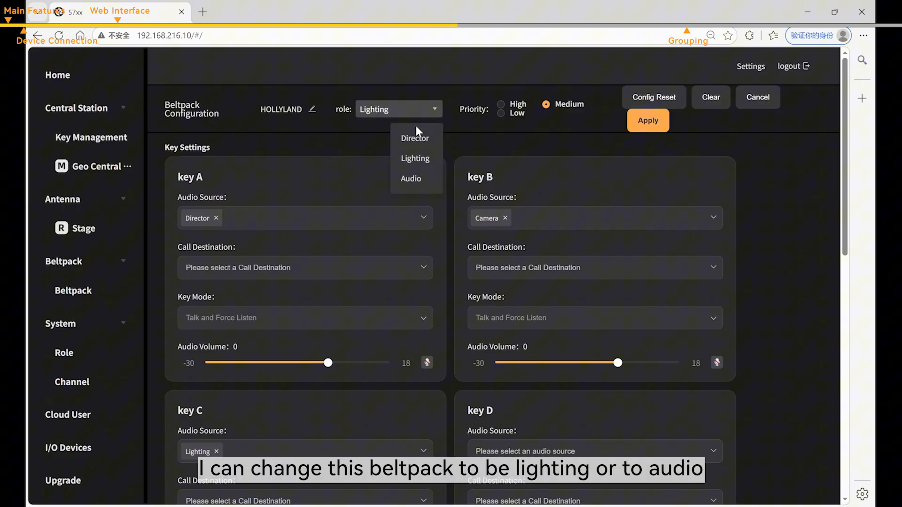
left_click(419, 180)
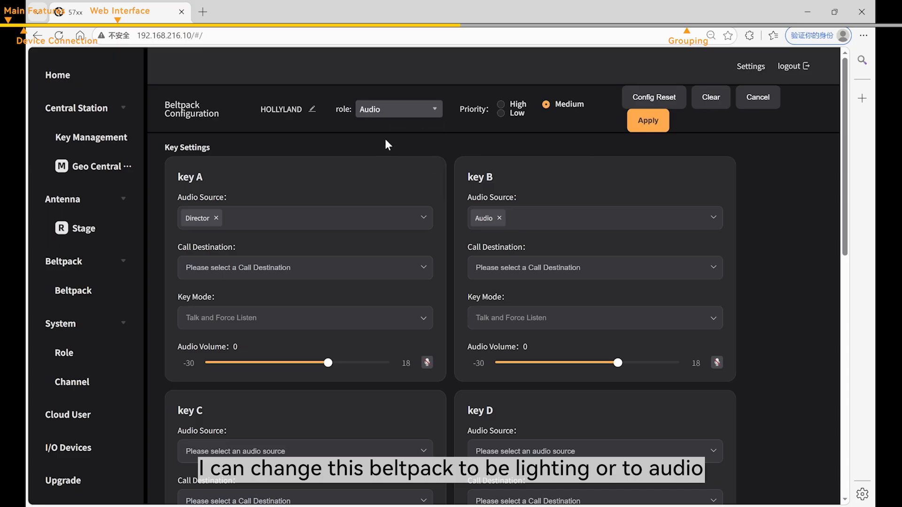
- Rename the beltpack from HOLLYLAND to test
left_click(312, 109)
double_click(302, 113)
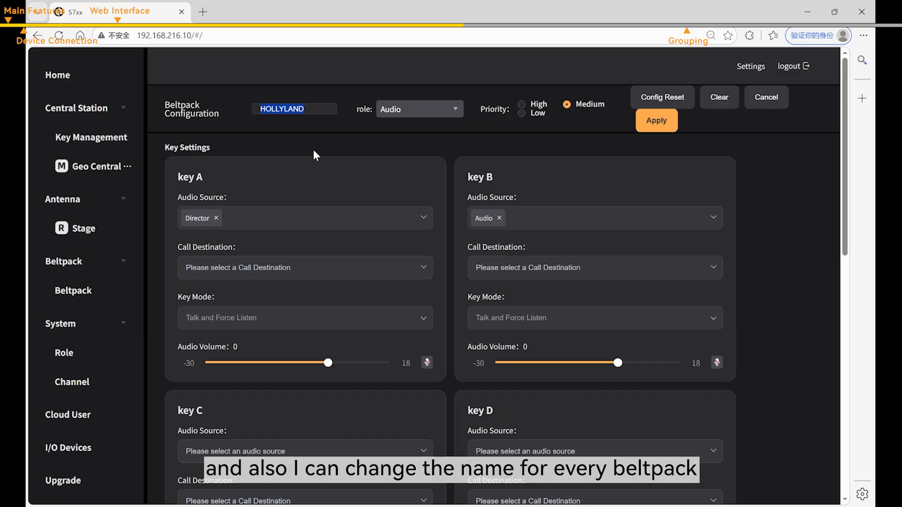
type("test")
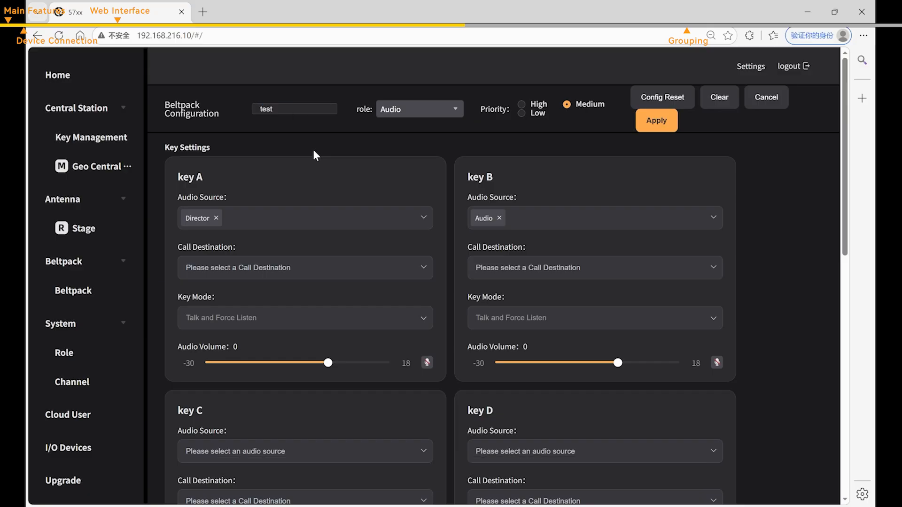
key("Return")
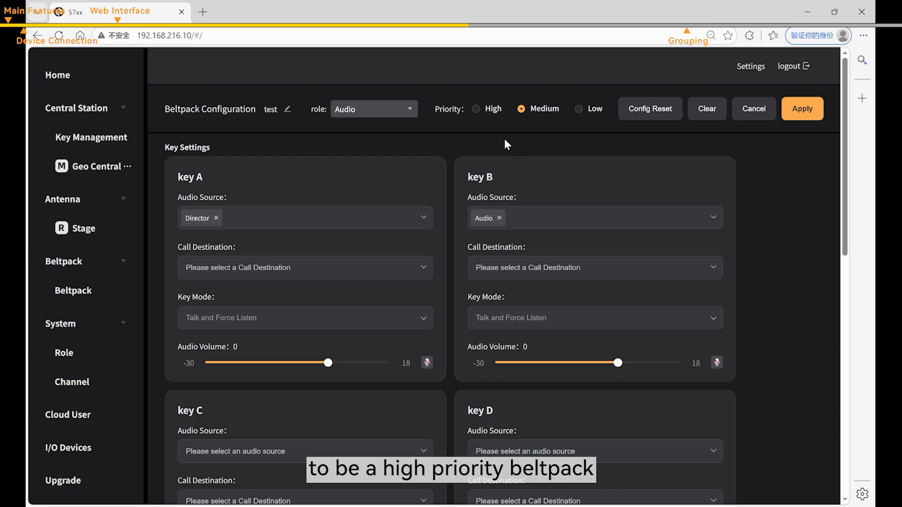
- Set the beltpack's priority to Low and apply the configuration
left_click(488, 115)
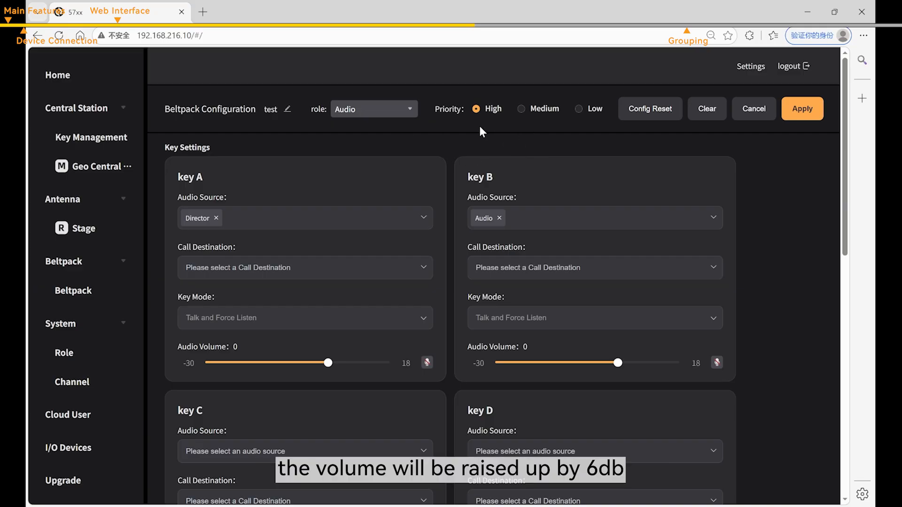
left_click(591, 110)
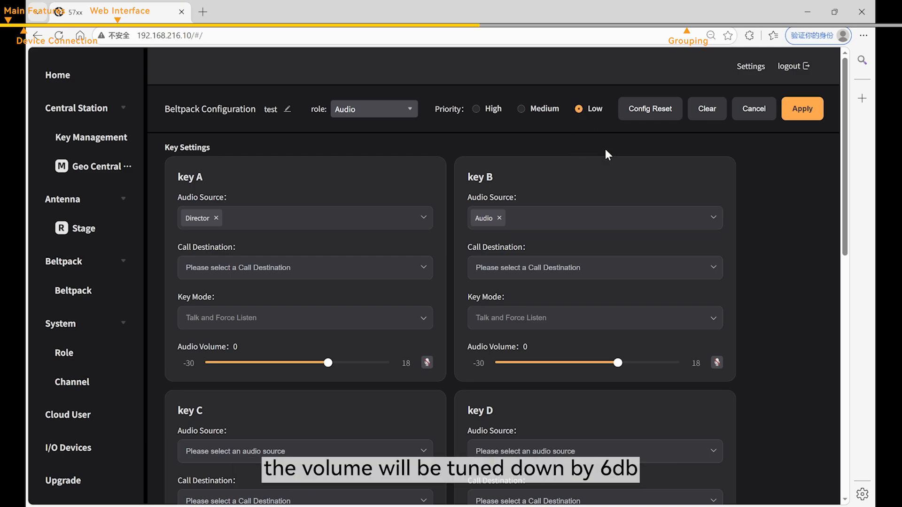
left_click(802, 113)
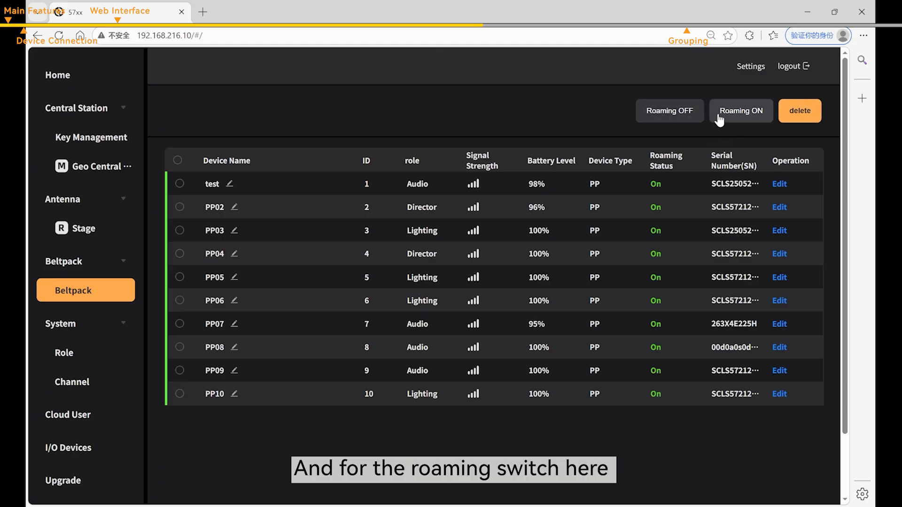
- Select PP03 and PP04, switch off their roaming, cancel deleting them, and open Role Management
left_click(180, 230)
left_click(179, 253)
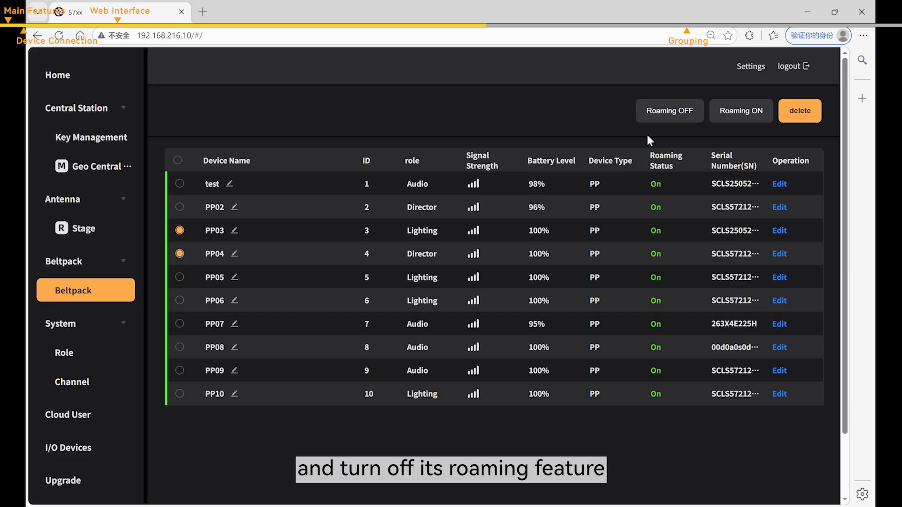
left_click(670, 117)
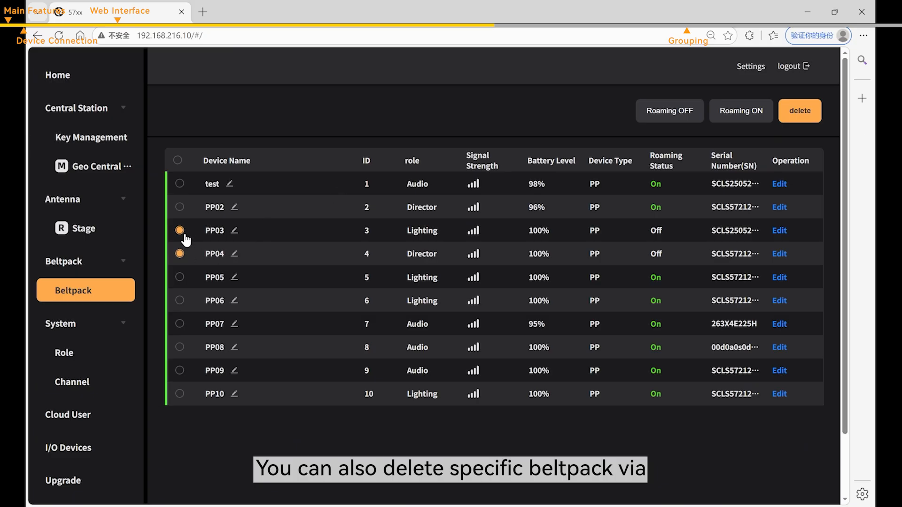
left_click(789, 118)
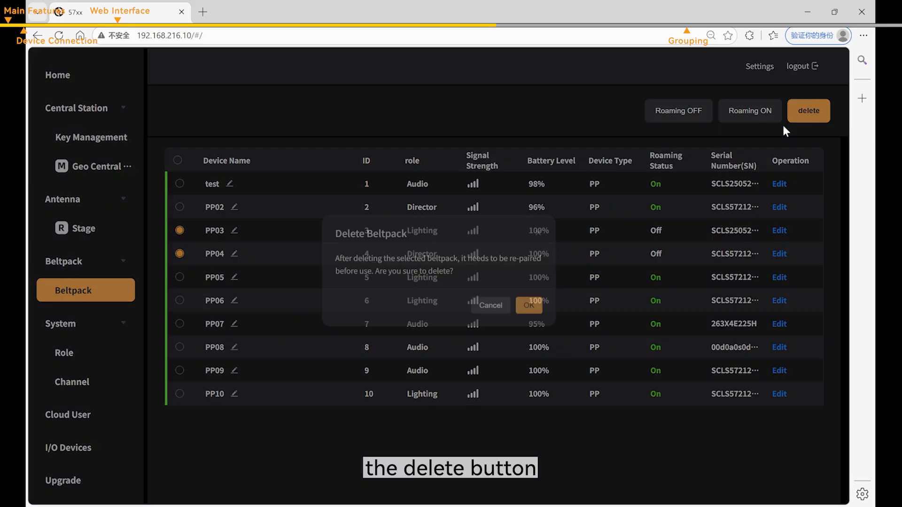
left_click(499, 310)
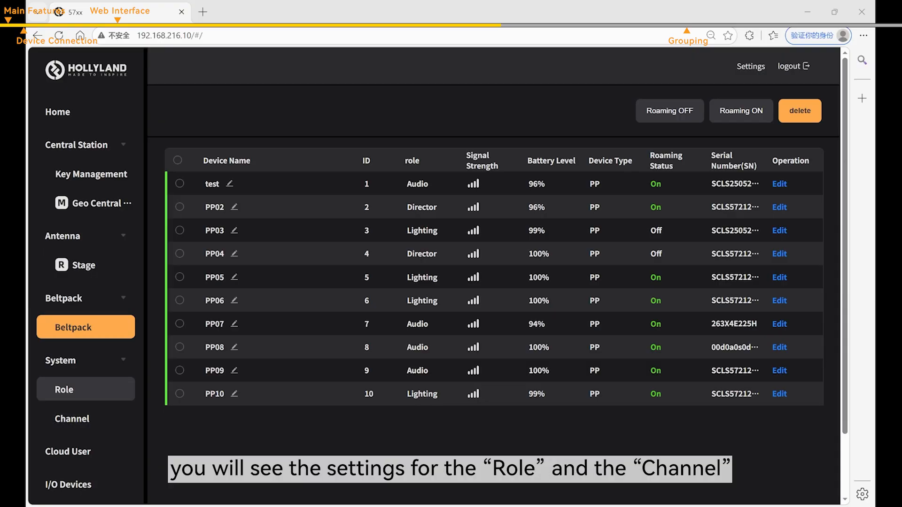
left_click(115, 397)
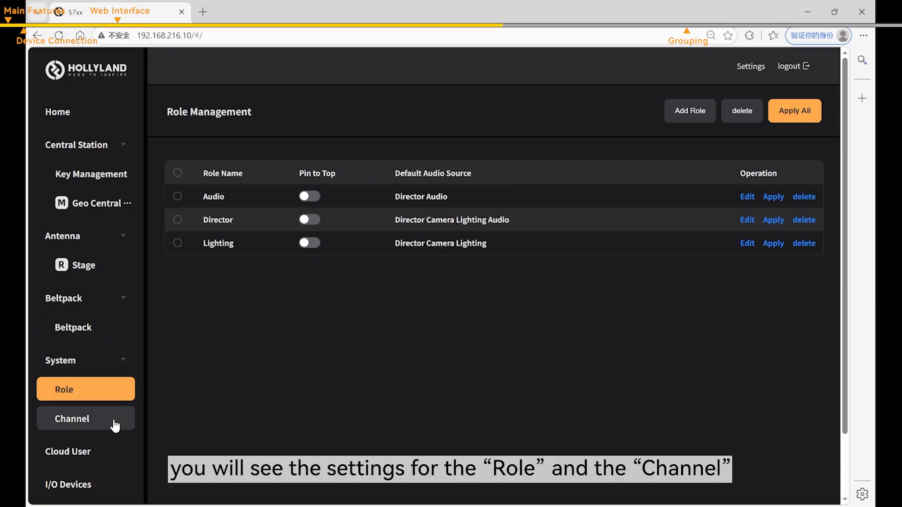
- Save the Audio role's key settings without changes
left_click(115, 423)
left_click(118, 399)
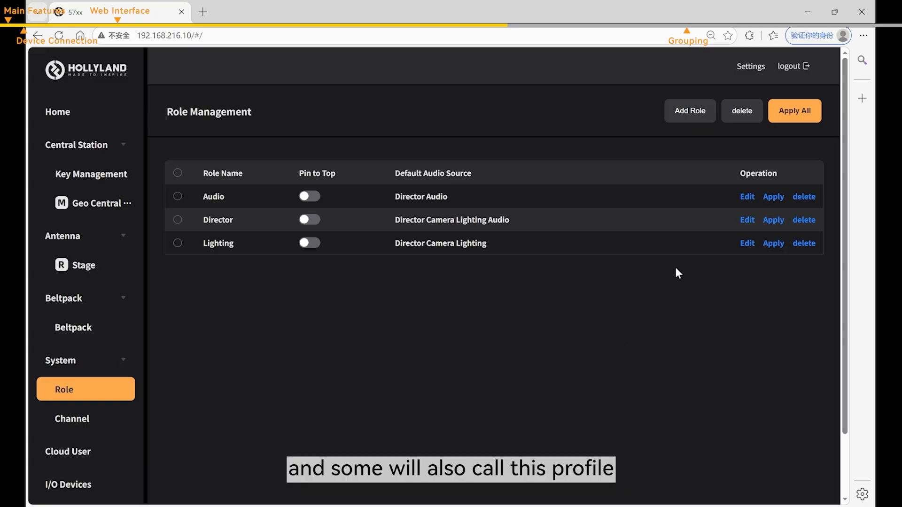
left_click(748, 197)
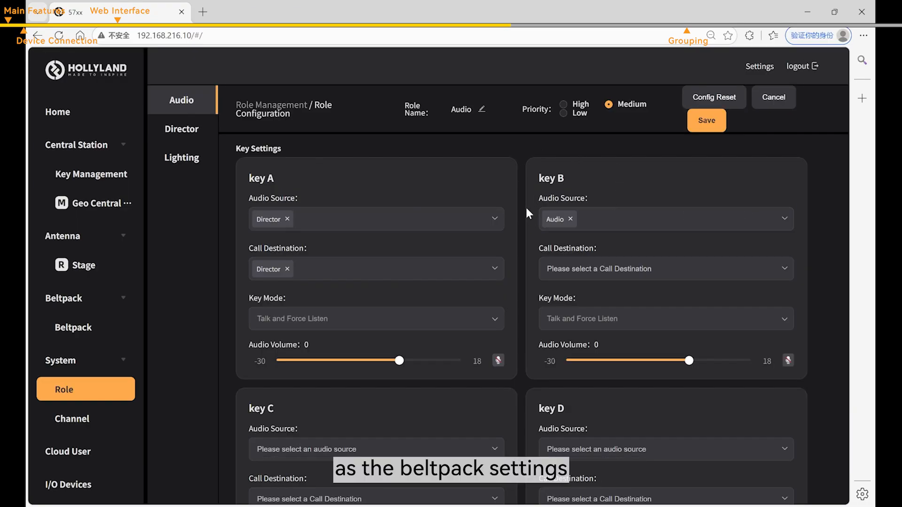
left_click(707, 123)
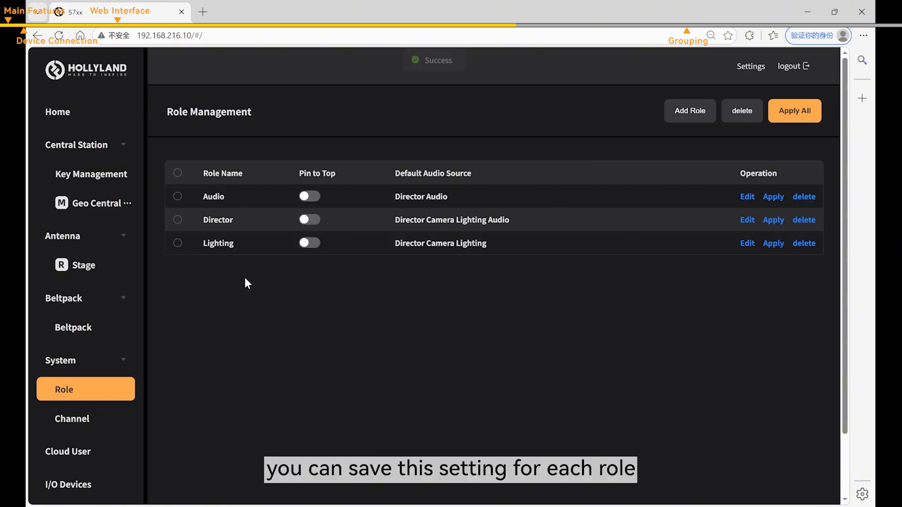
- Cancel a new role, then apply all roles to the current beltpacks
left_click(685, 116)
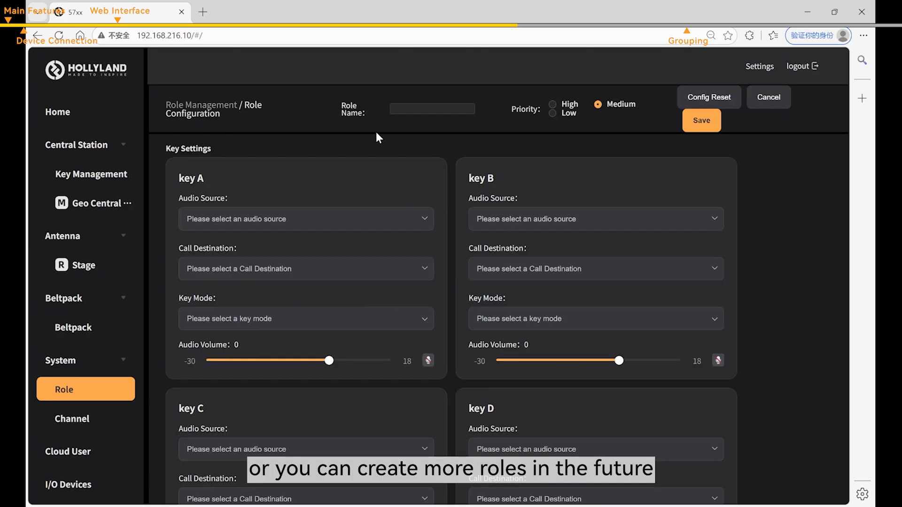
left_click(760, 101)
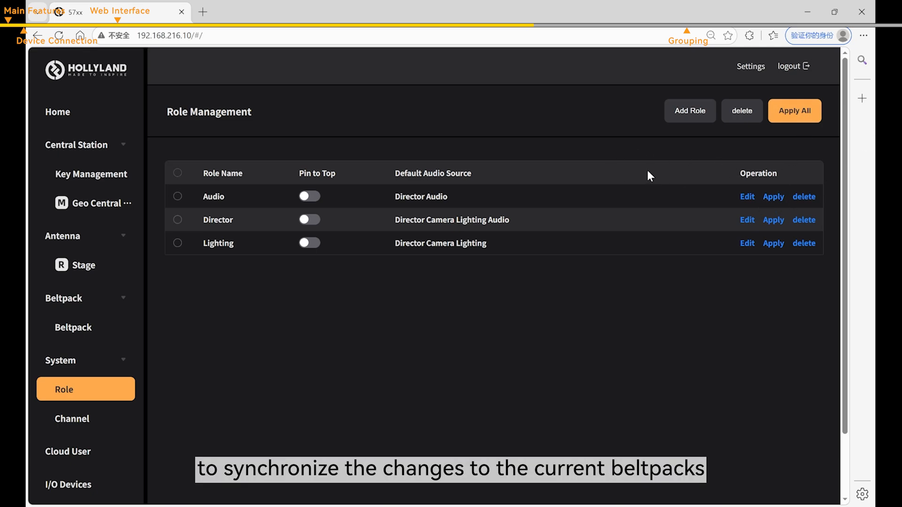
left_click(798, 114)
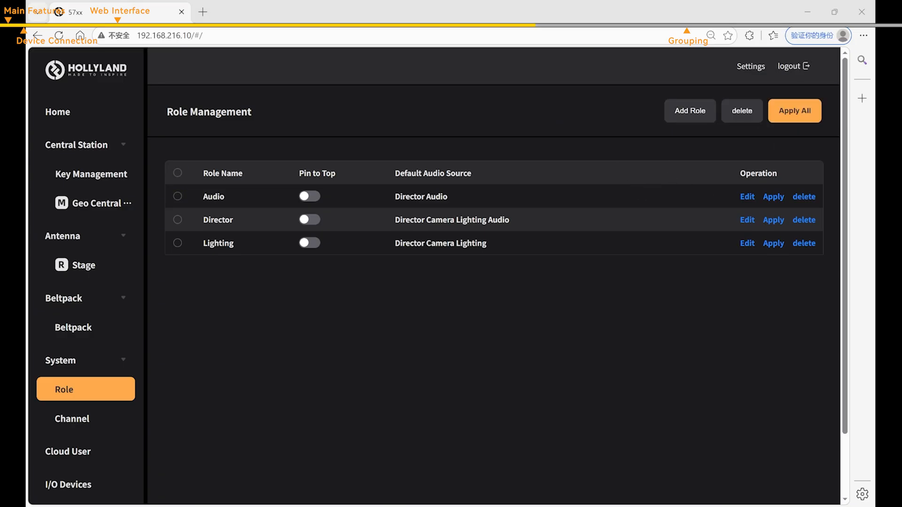
- Add two new channels, CH8 and CH9, to the channel list
left_click(108, 418)
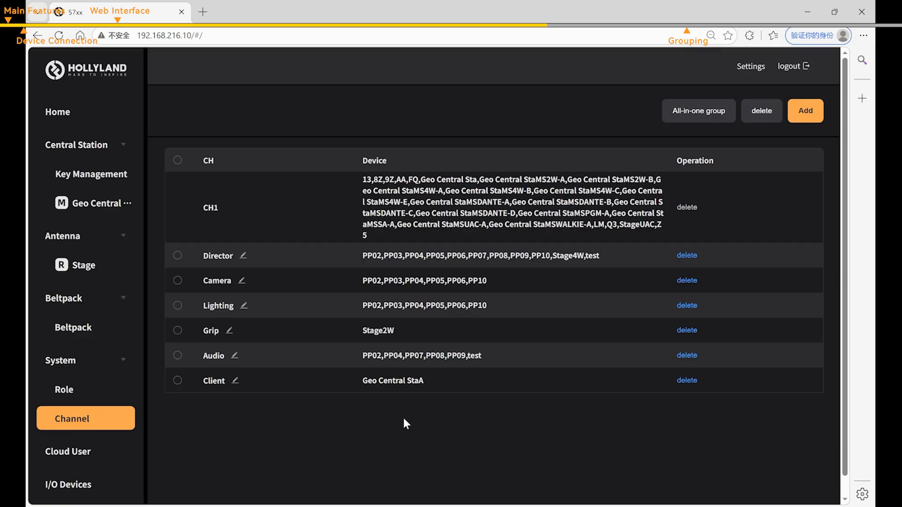
left_click(810, 120)
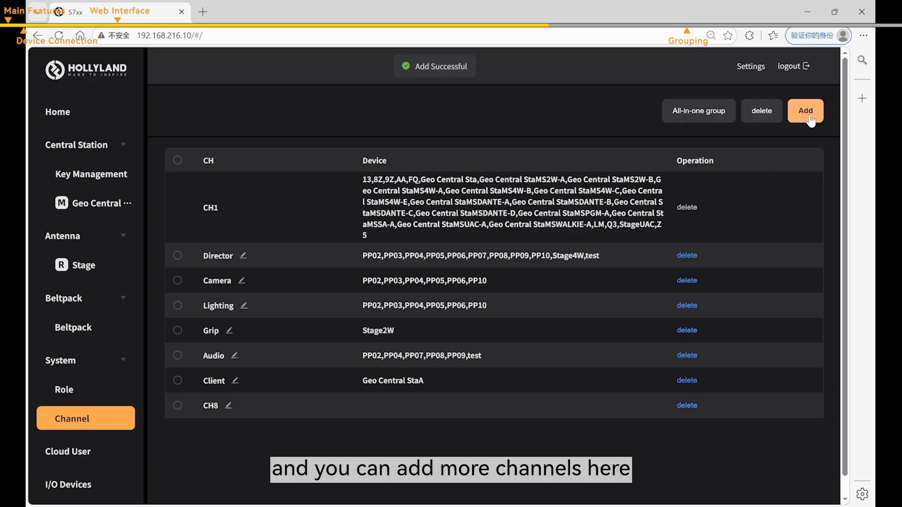
left_click(810, 120)
- Rename channel CH8 to client, then start and cancel the All-in-one grouping
left_click(228, 406)
left_click_drag(233, 406, 202, 408)
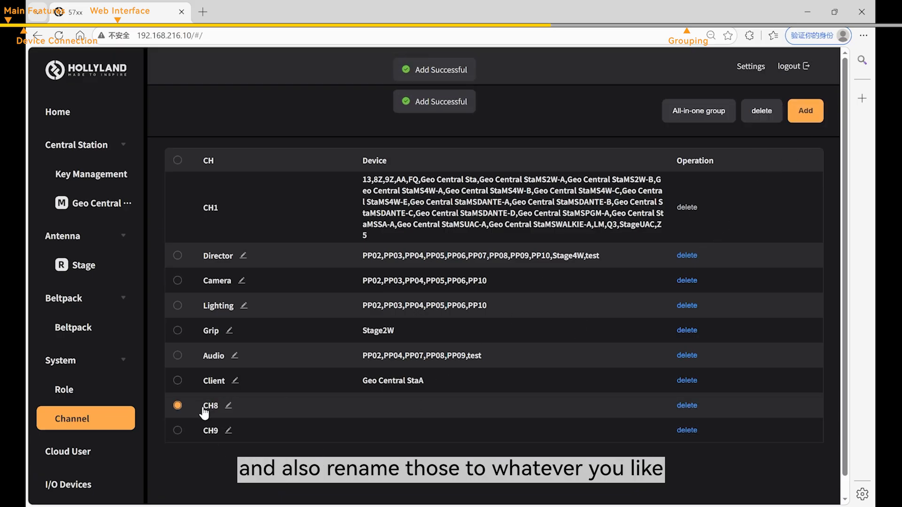
left_click(229, 405)
type("d")
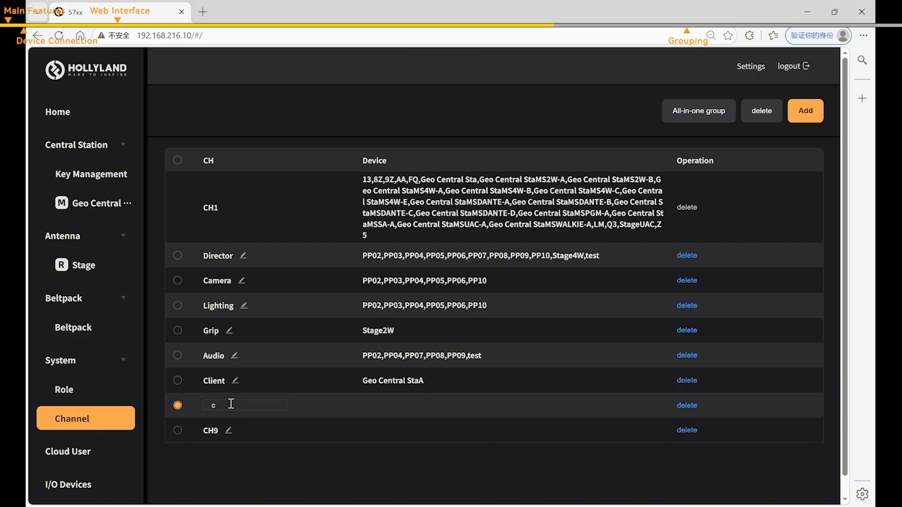
type("lient")
key("Return")
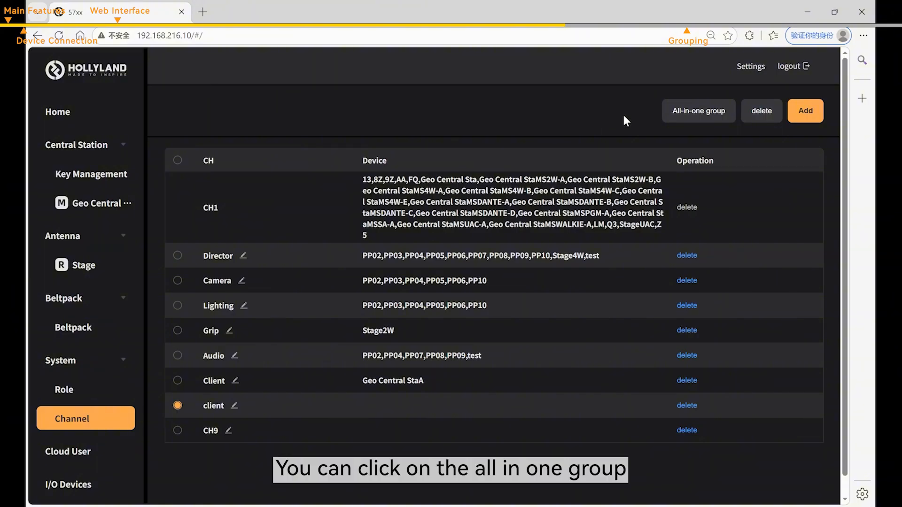
left_click(697, 112)
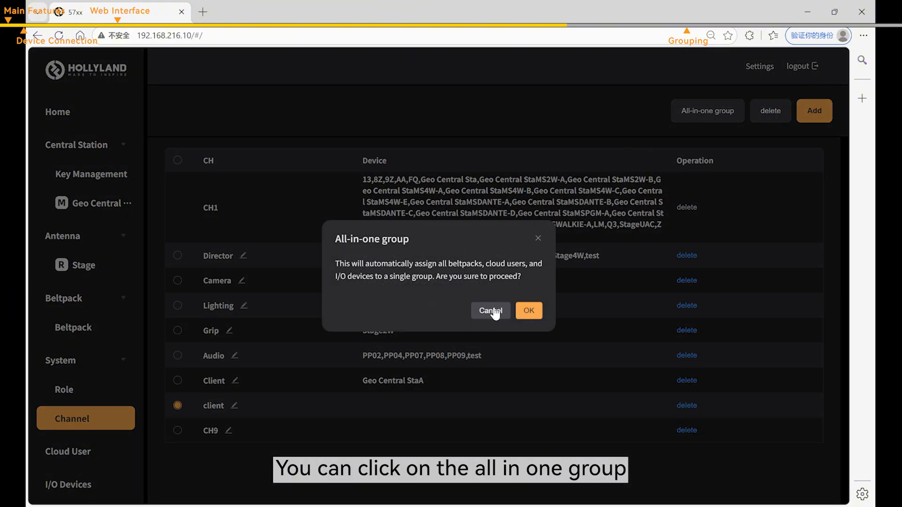
left_click(539, 240)
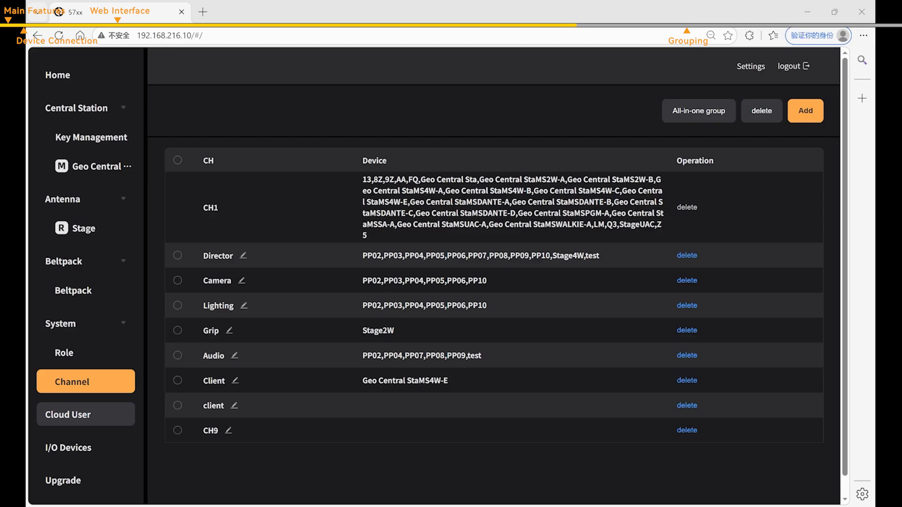
- Open the Cloud User seat list and view seat 13's key settings, leaving them unchanged
left_click(86, 414)
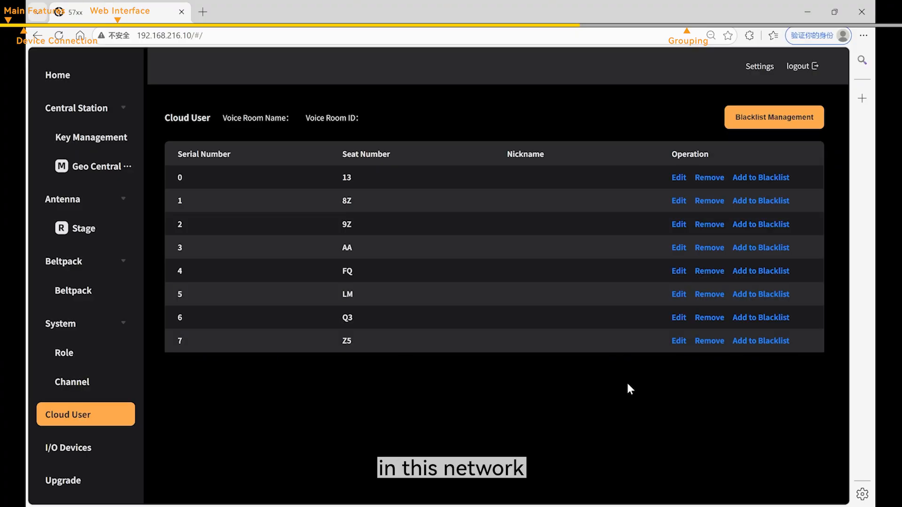
left_click(679, 178)
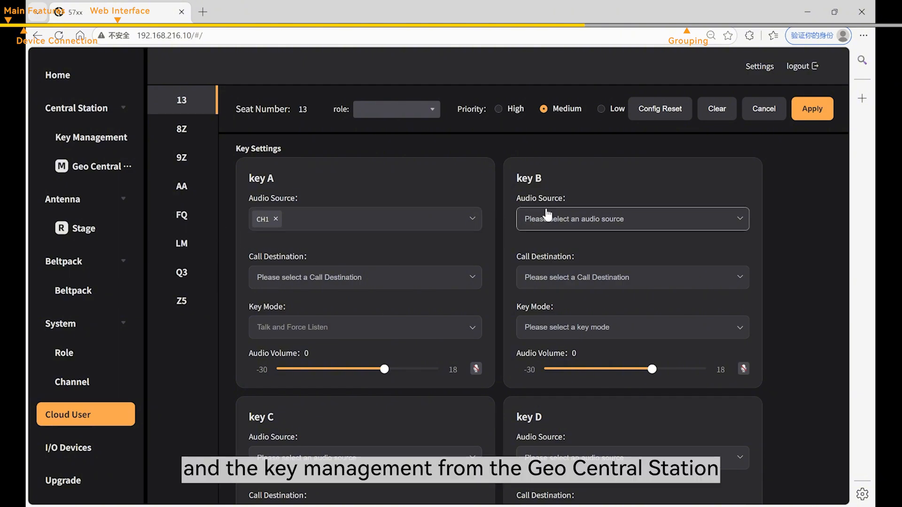
left_click(766, 112)
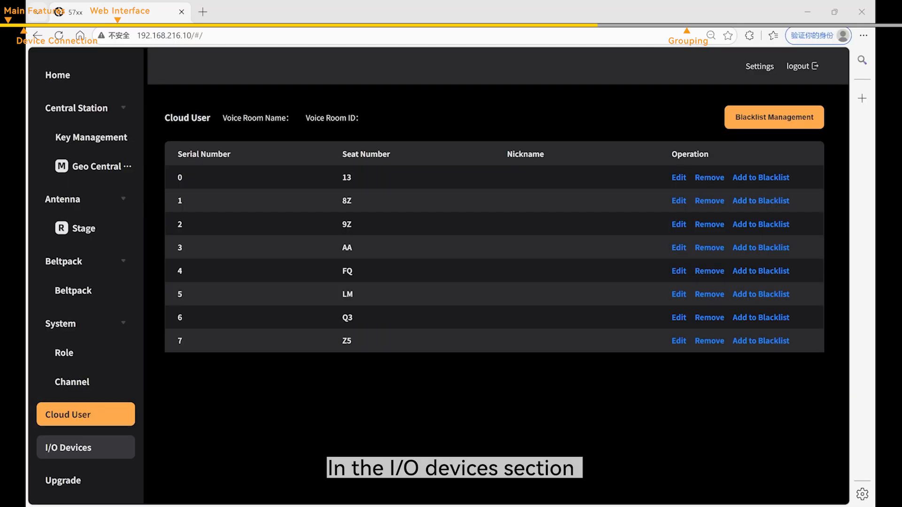
- Open I/O Devices and review the Geo Central station's I/O ports
left_click(85, 448)
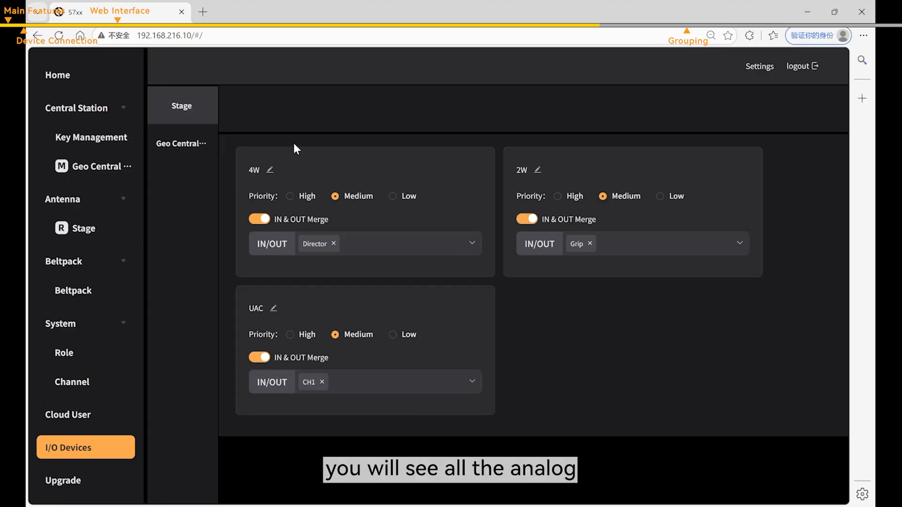
left_click(176, 148)
scroll(432, 240, "down", 5)
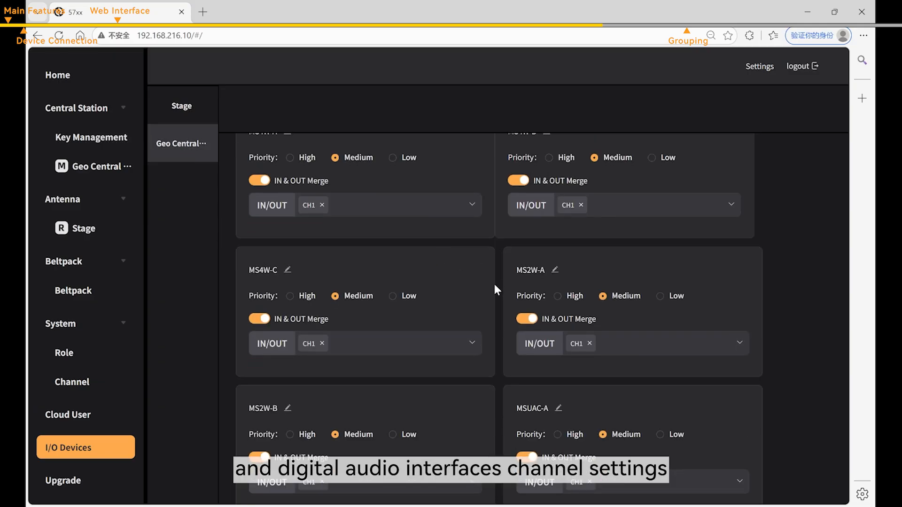
scroll(493, 282, "up", 4)
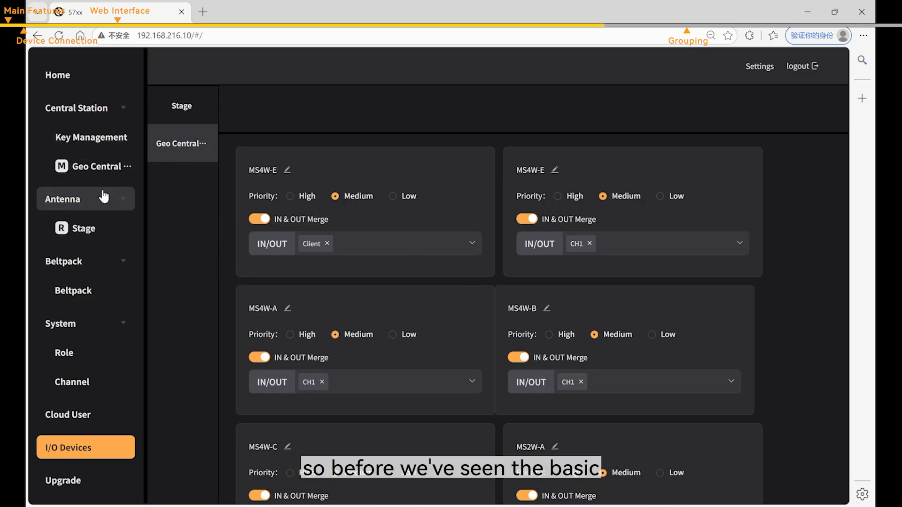
- Check the Geo Central and Stage settings, then return to Stage's 4W, 2W and UAC port assignments
left_click(105, 167)
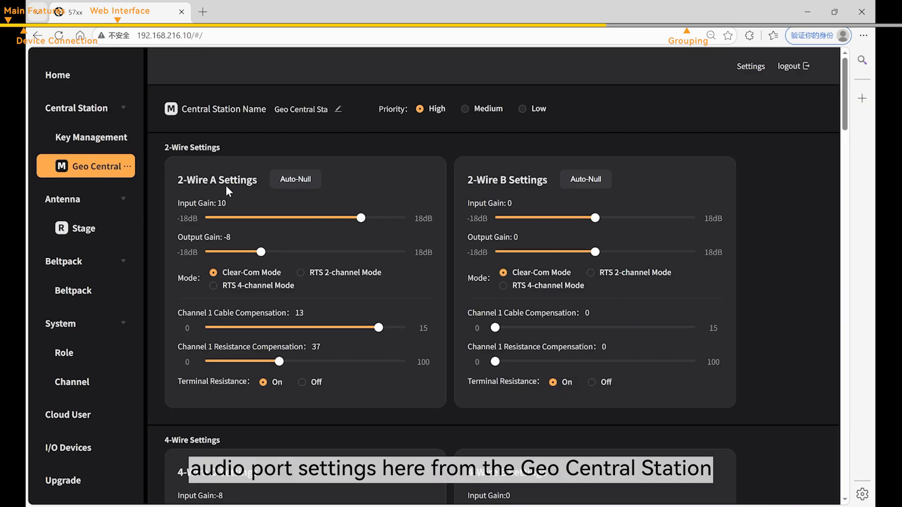
scroll(365, 204, "down", 8)
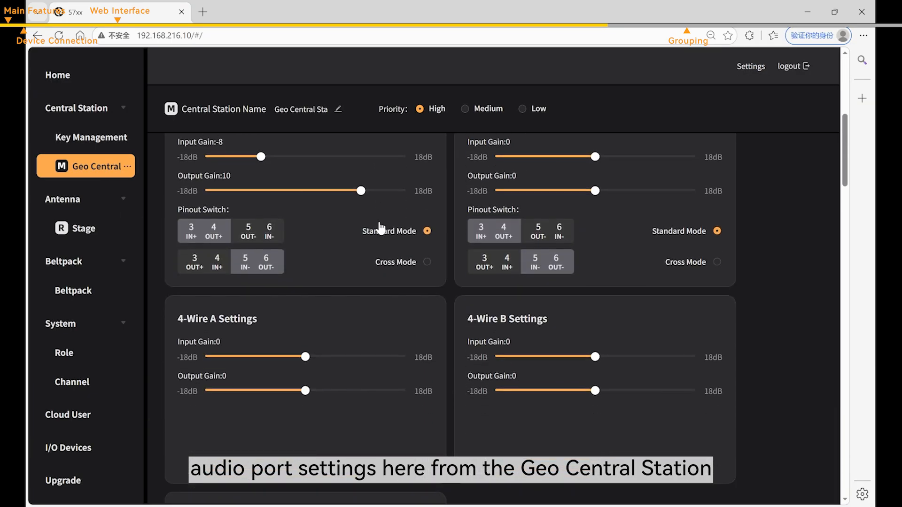
scroll(380, 229, "up", 5)
left_click(77, 229)
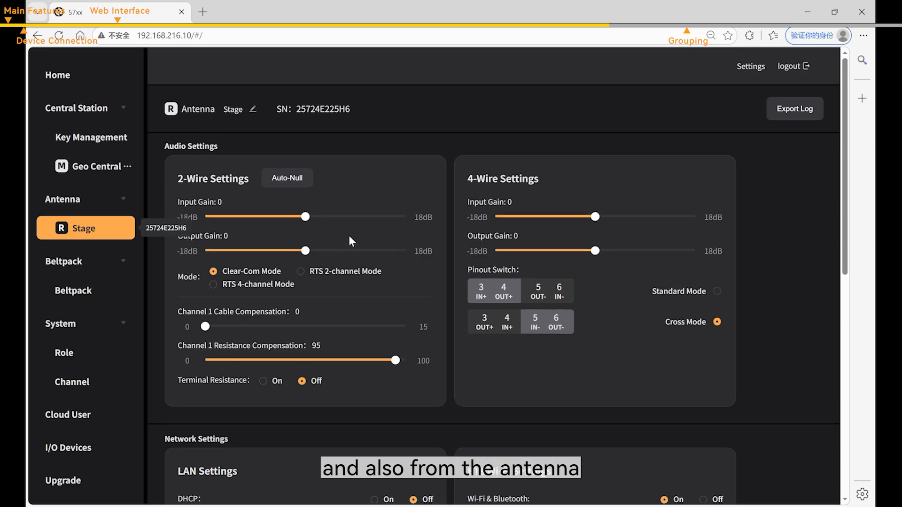
left_click(68, 448)
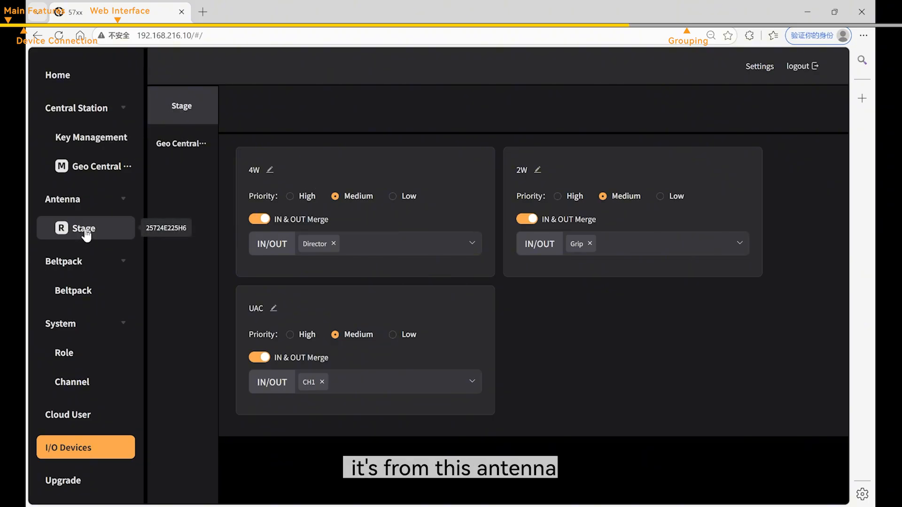
- Add Camera to the 4W port's merged channels and apply
left_click(347, 244)
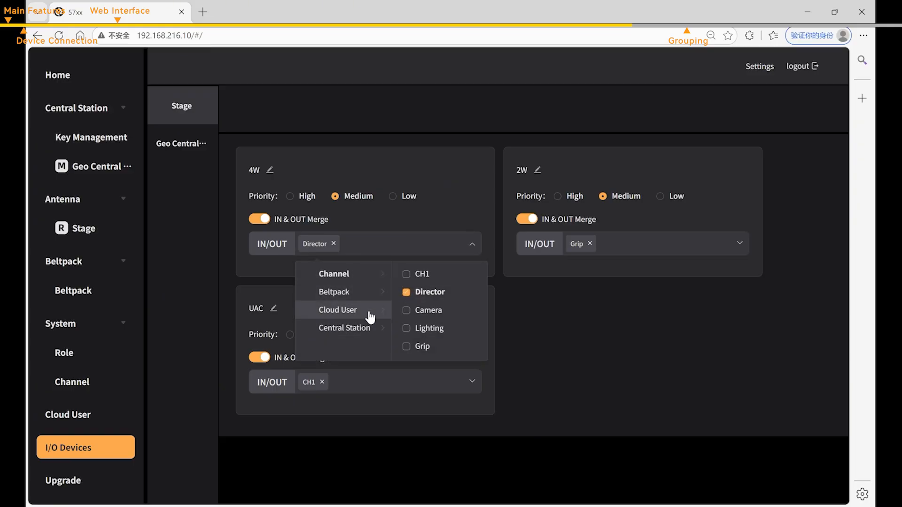
left_click(407, 311)
left_click(471, 243)
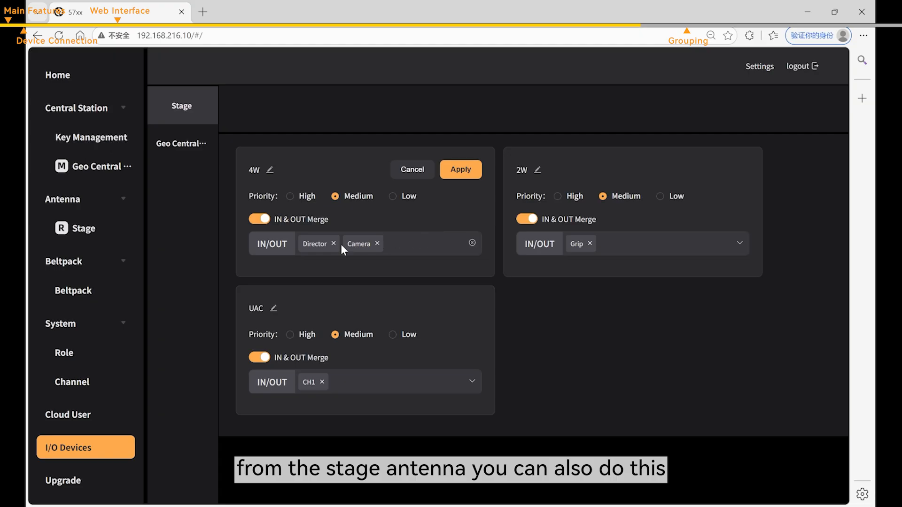
left_click(458, 170)
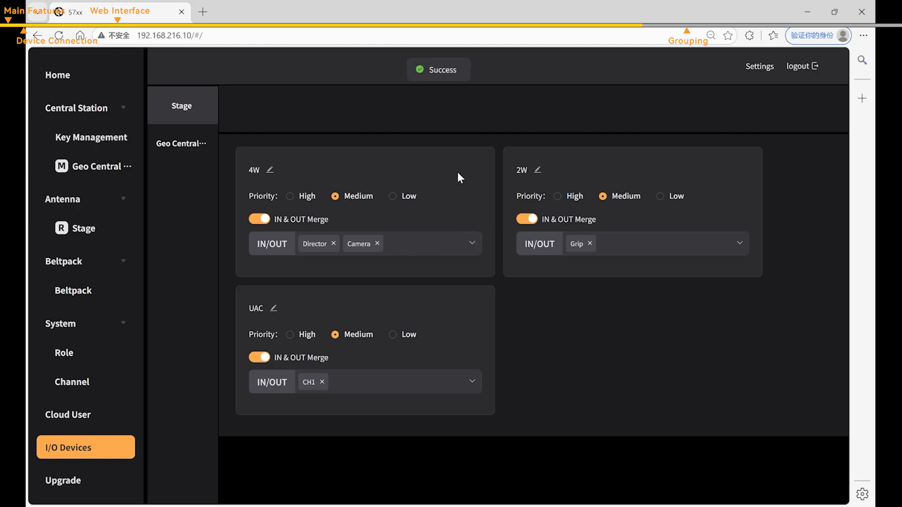
- Turn off merged input/output for 4W, confirm clearing it, and set the output source to Director
left_click(263, 220)
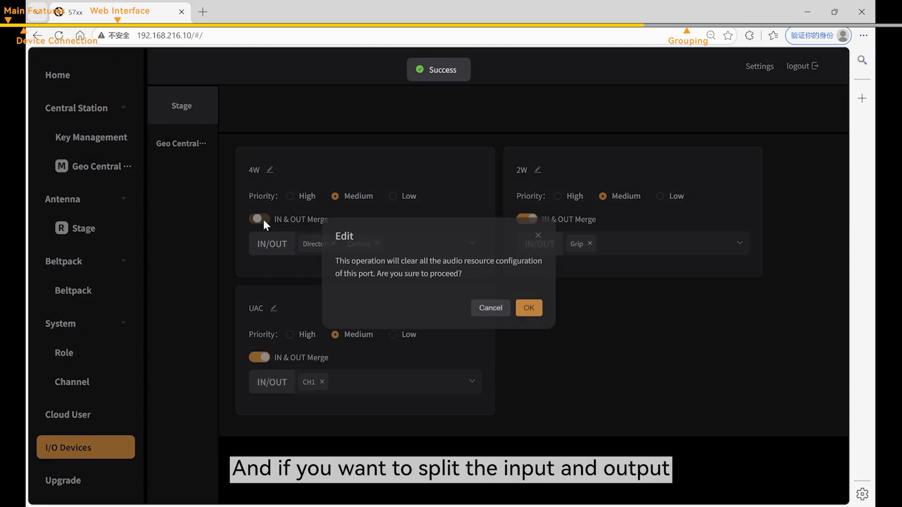
left_click(531, 310)
left_click(348, 253)
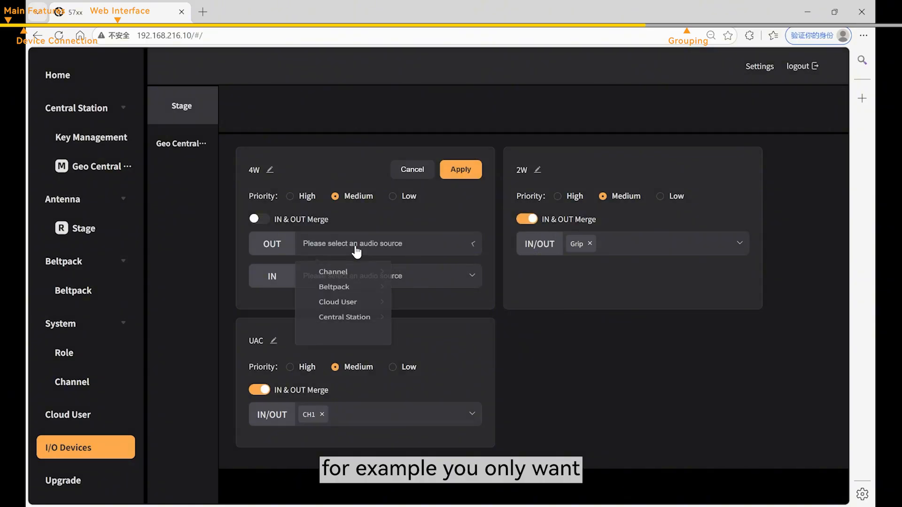
left_click(362, 277)
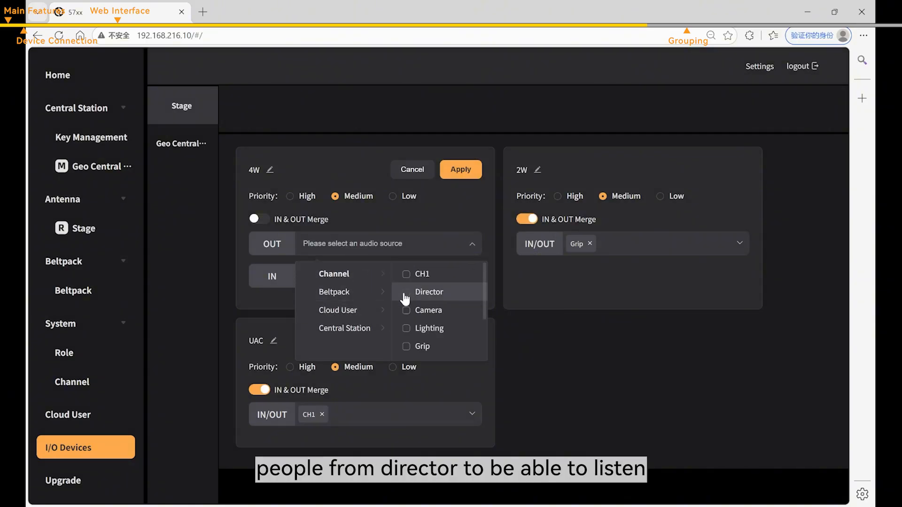
left_click(403, 292)
left_click(452, 222)
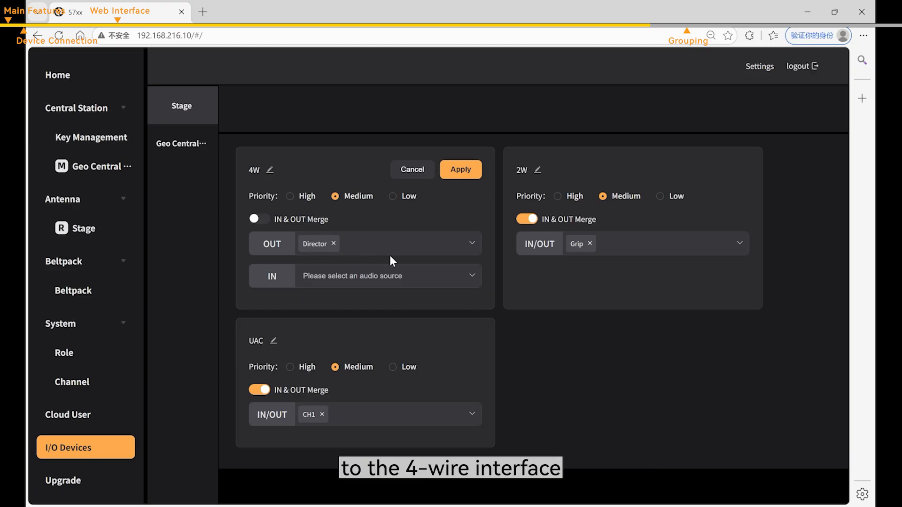
- Set the 4W input source to the Camera channel and apply the routing
left_click(391, 279)
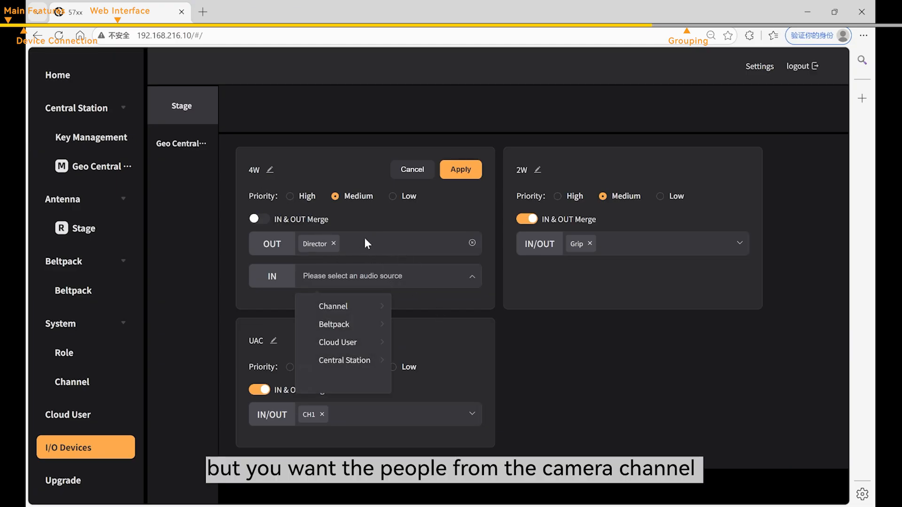
left_click(374, 306)
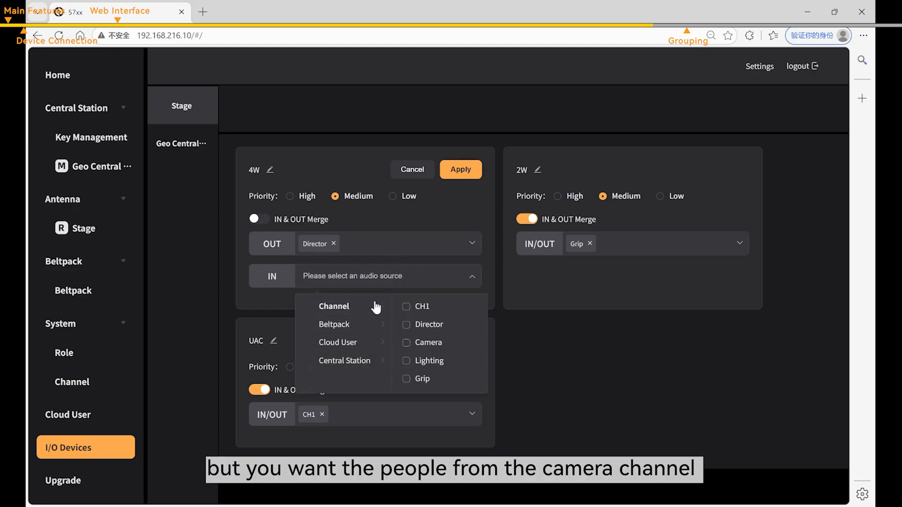
left_click(407, 351)
left_click(425, 217)
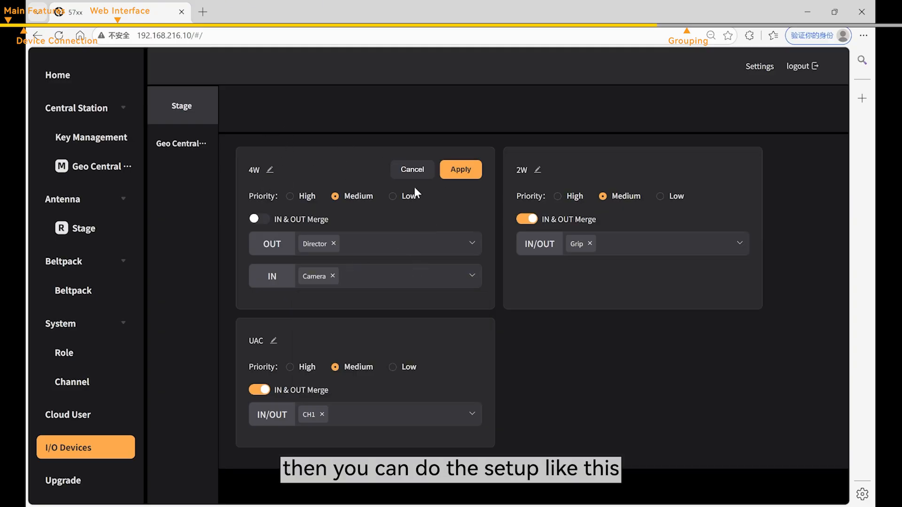
left_click(467, 175)
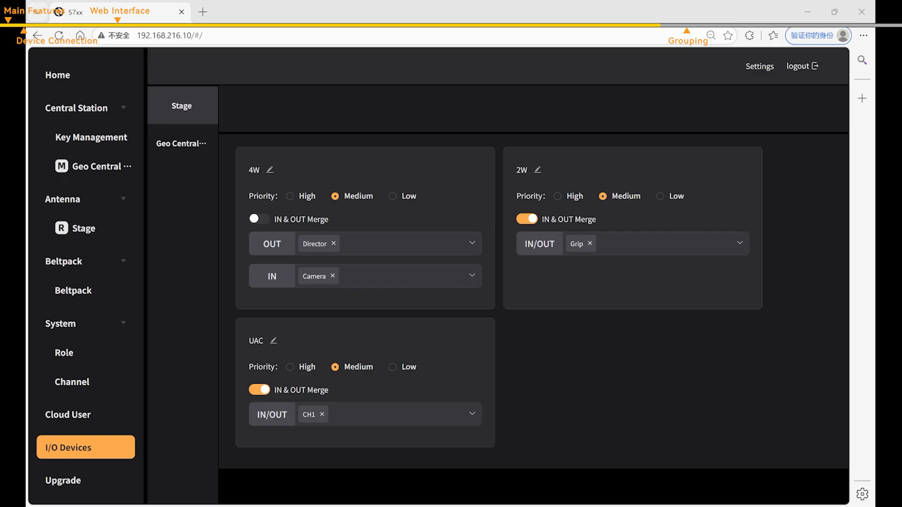
- Open the Upgrade page, view the Local Upgrade firmware dialog, and cancel without uploading
left_click(86, 480)
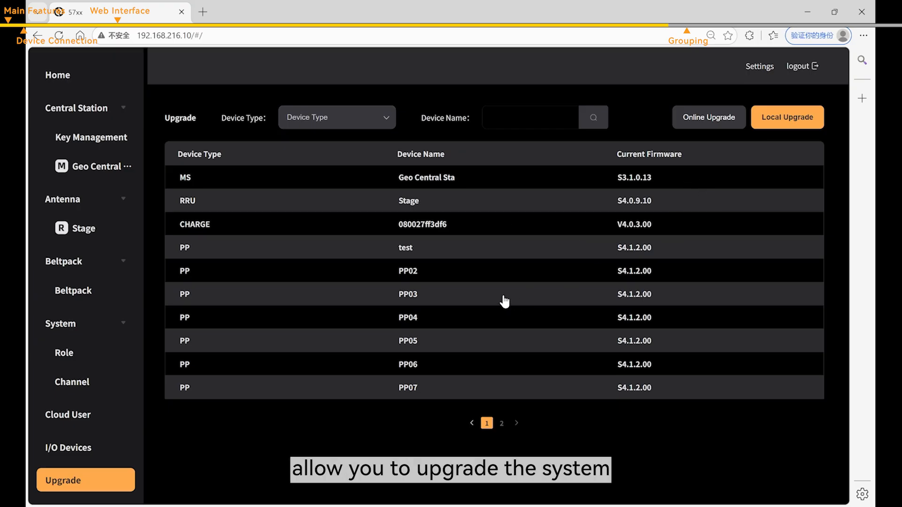
left_click(777, 126)
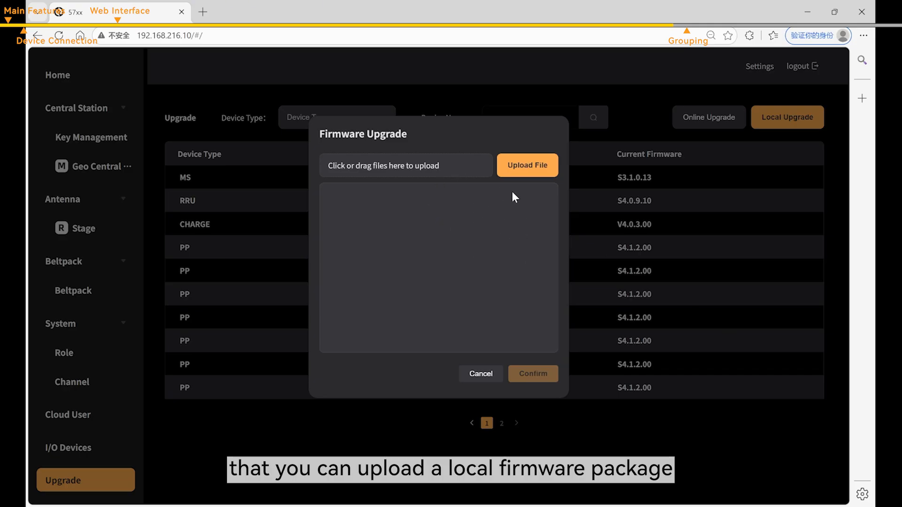
left_click(481, 373)
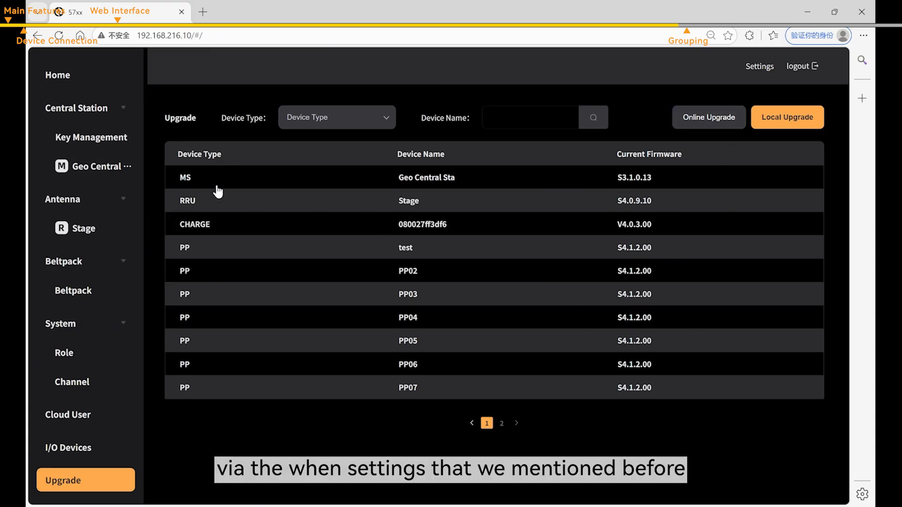
left_click(93, 172)
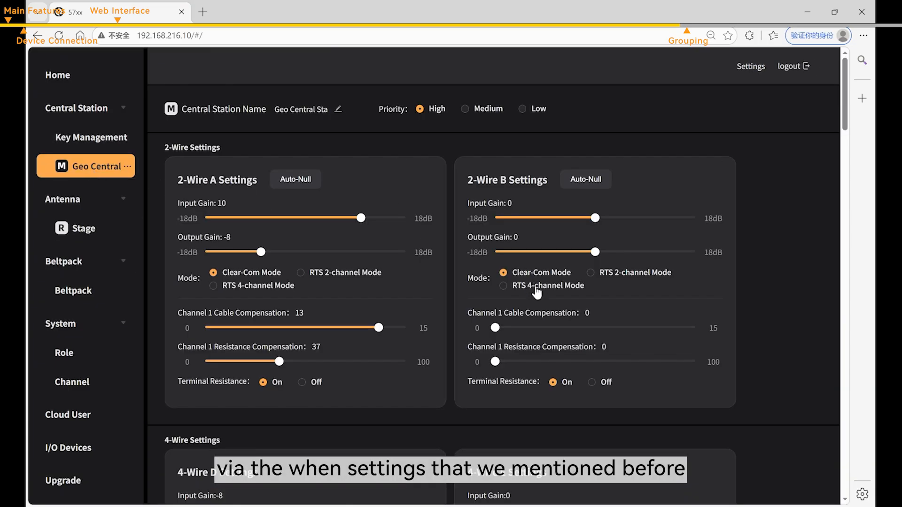
scroll(549, 279, "down", 10)
scroll(585, 277, "down", 9)
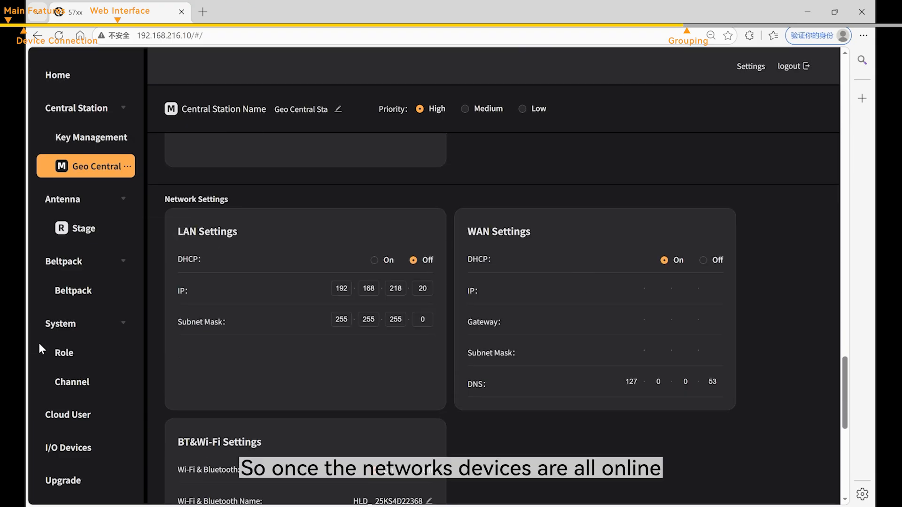
left_click(90, 484)
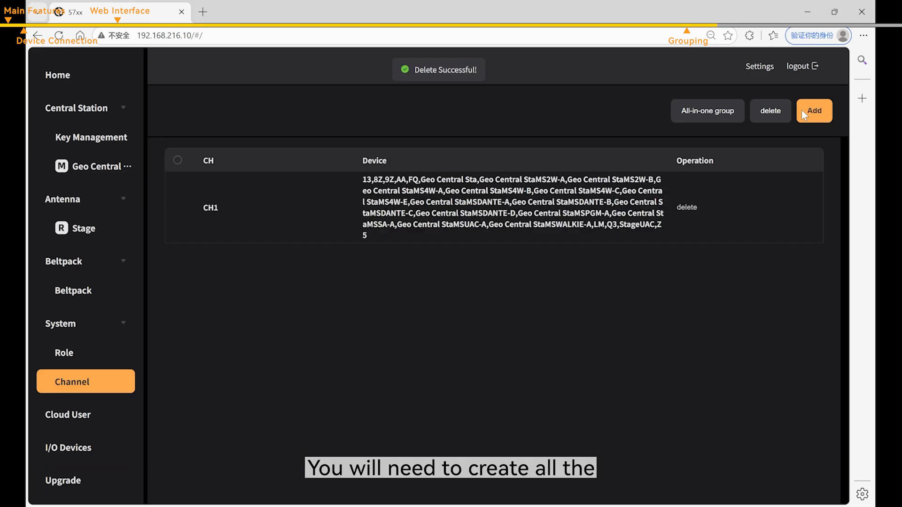
- Add four new channels to the Channel list, creating CH2–CH5
left_click(801, 110)
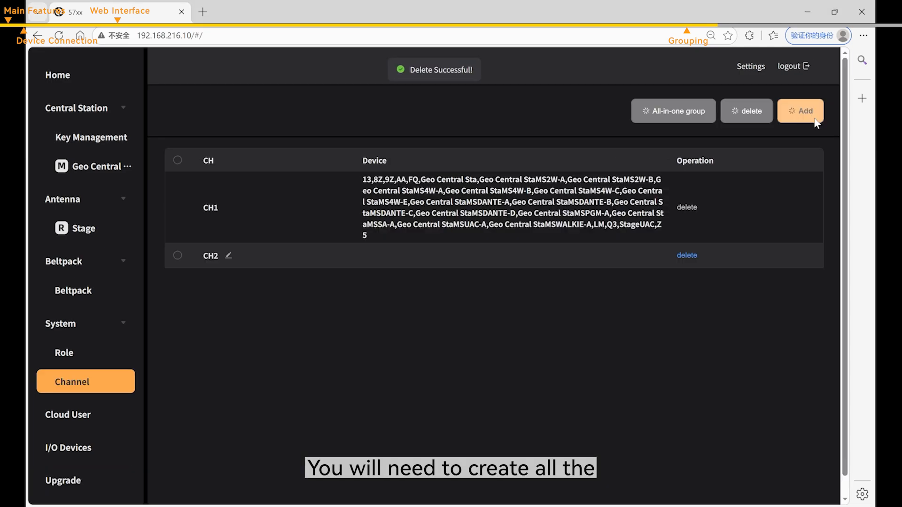
left_click(813, 119)
left_click(807, 121)
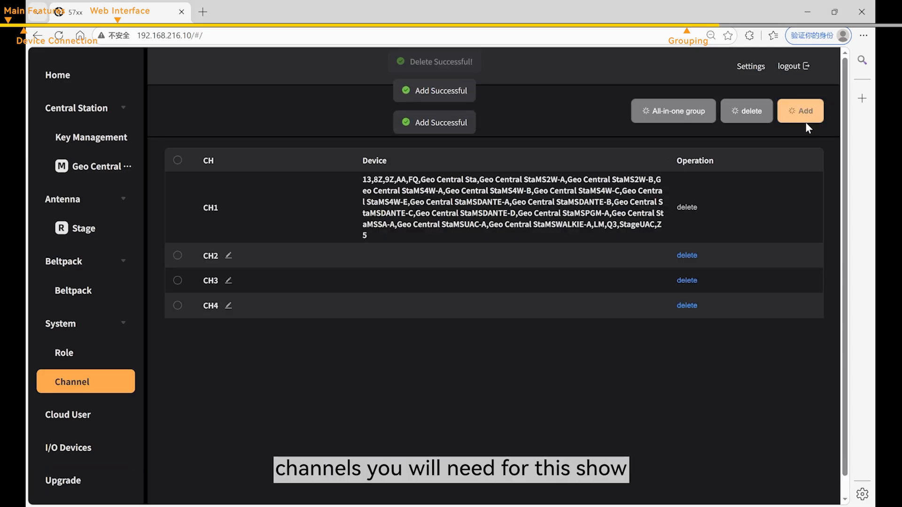
left_click(806, 121)
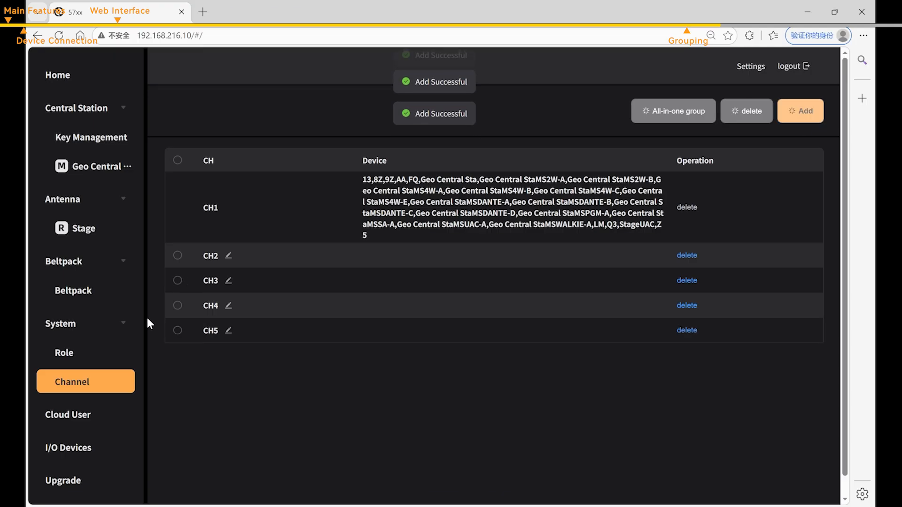
- Rename CH2 to 'Director' and CH3 to 'Camera'
left_click(229, 256)
double_click(230, 256)
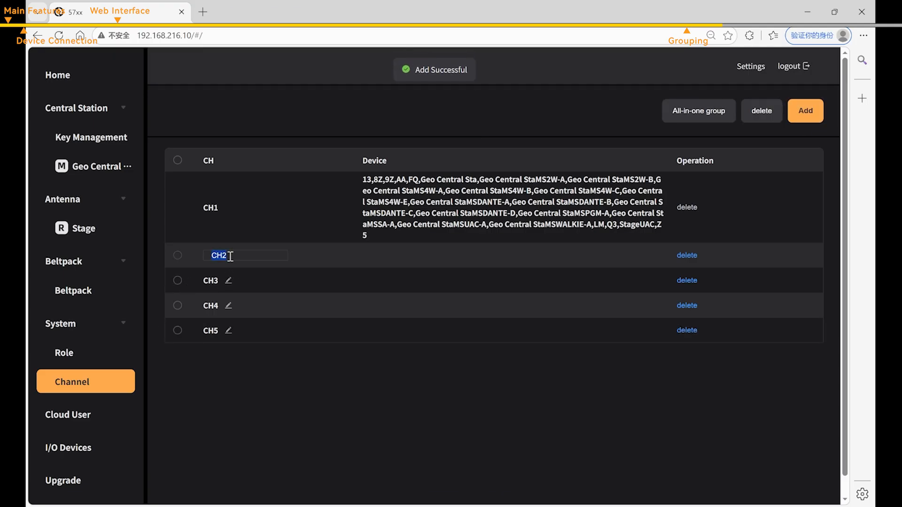
type("Director")
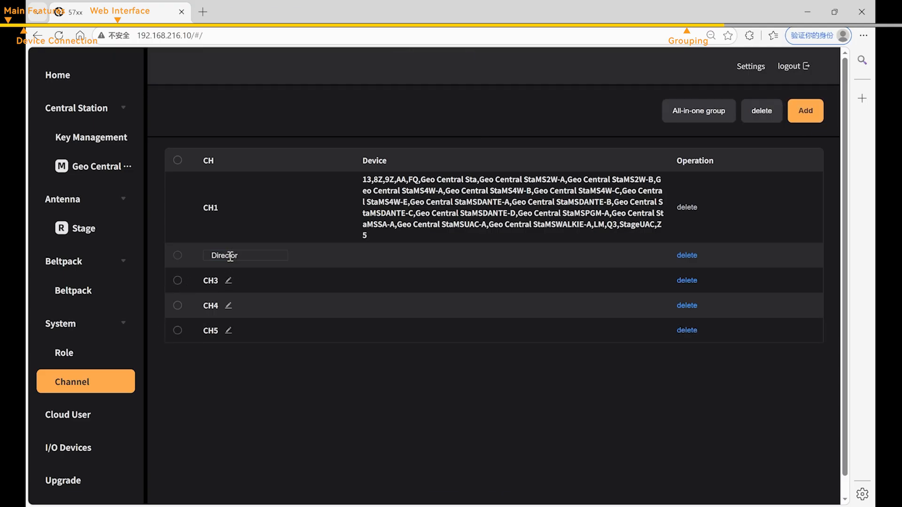
key("Return")
left_click(229, 282)
double_click(234, 280)
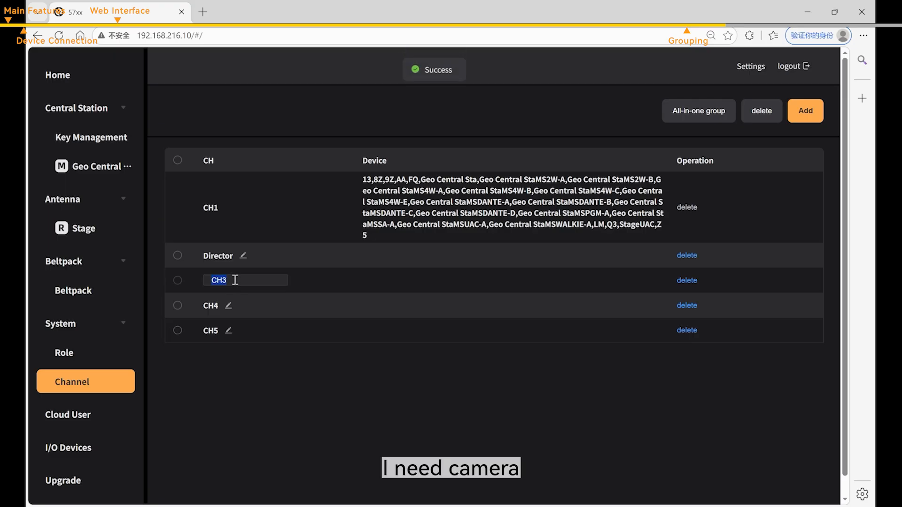
type("Camera")
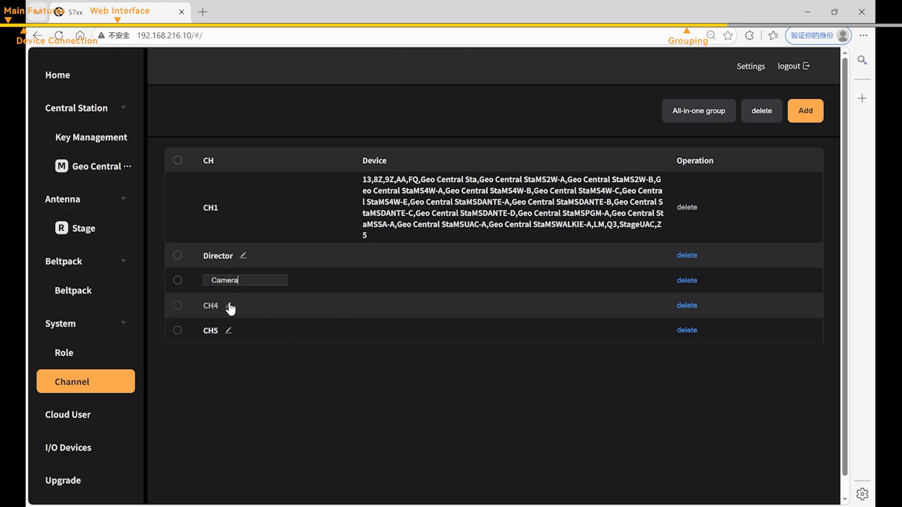
key("Return")
- Rename CH4 to 'Lighting' and CH5 to 'Audio'
left_click(229, 305)
double_click(237, 305)
type("Light")
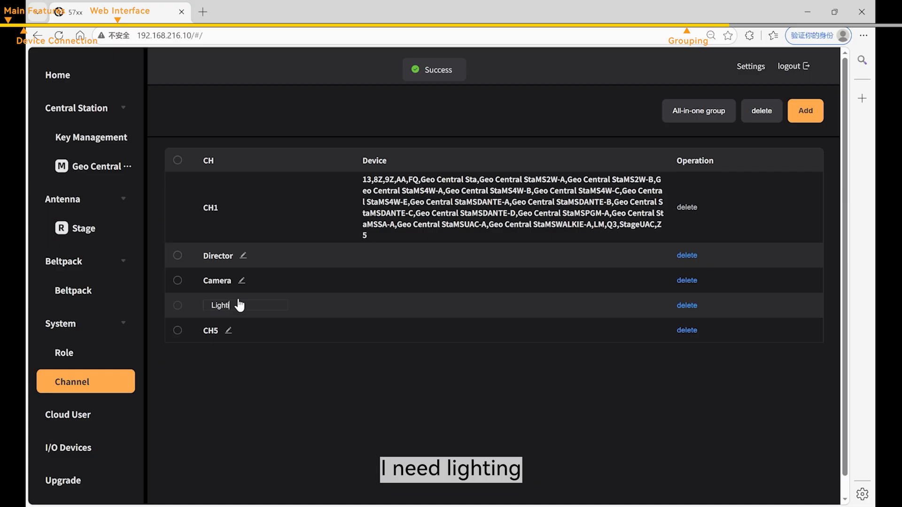
type("ing")
key("Return")
left_click(230, 330)
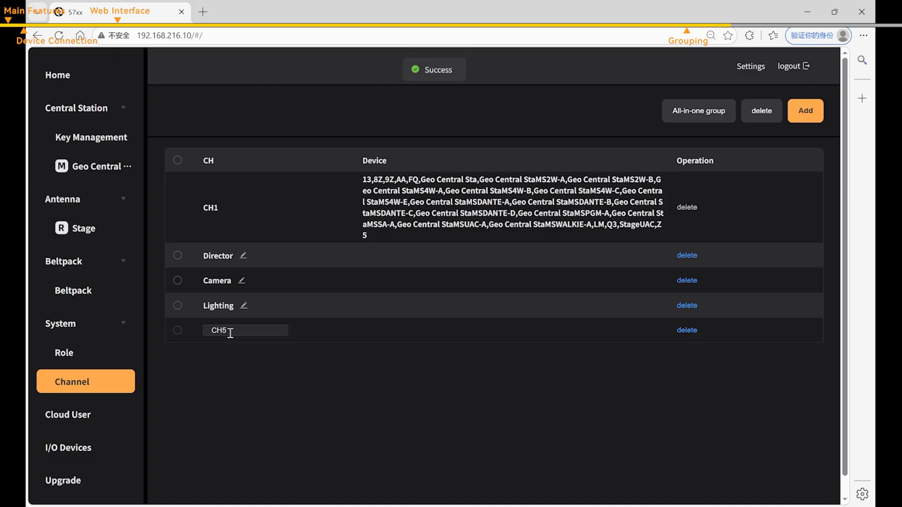
double_click(241, 333)
type("Audio")
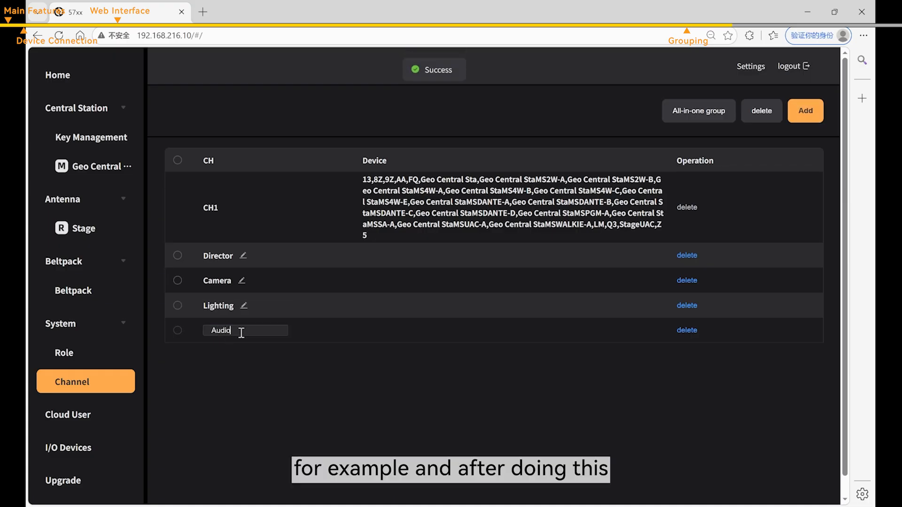
key("Return")
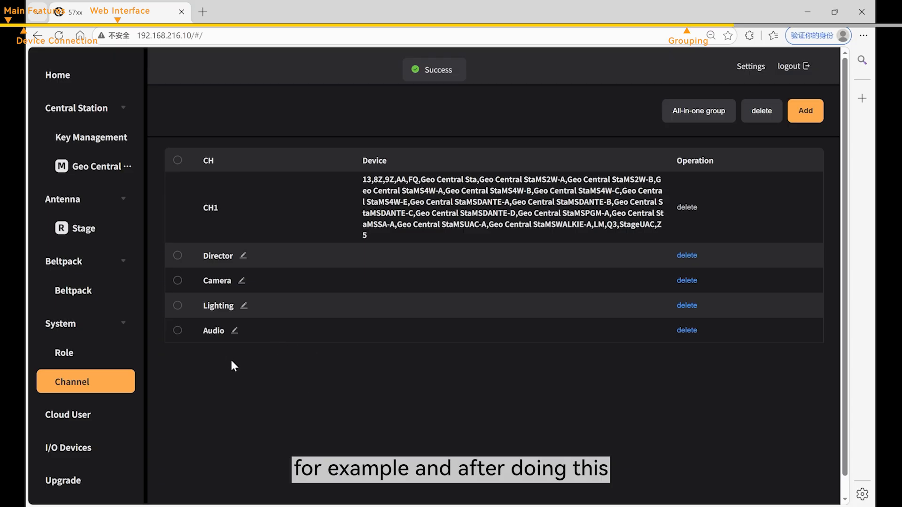
- Delete the Audio, Director and Lighting roles in Role Management, then begin a new role
left_click(115, 358)
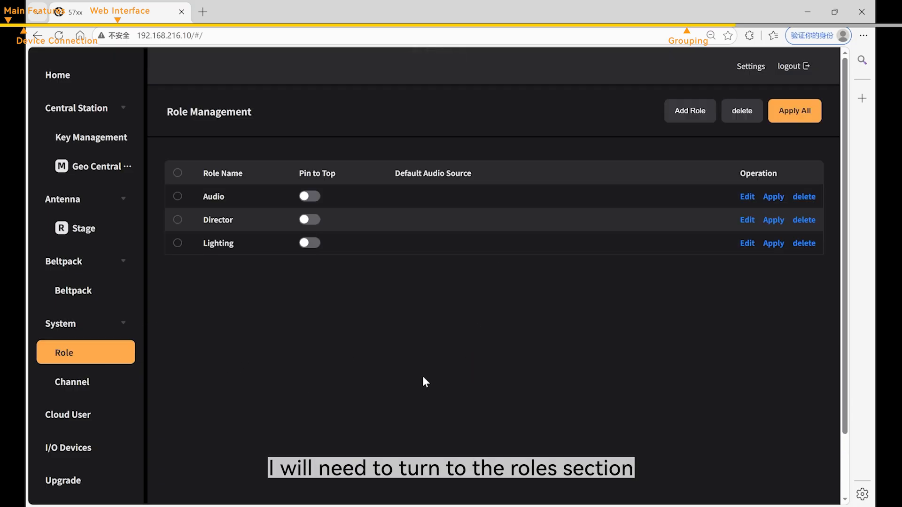
left_click(804, 197)
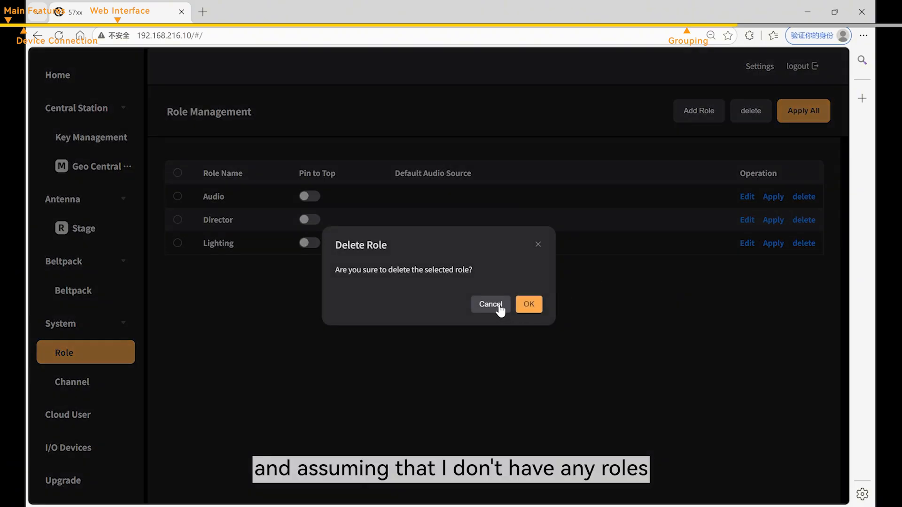
left_click(528, 305)
left_click(804, 196)
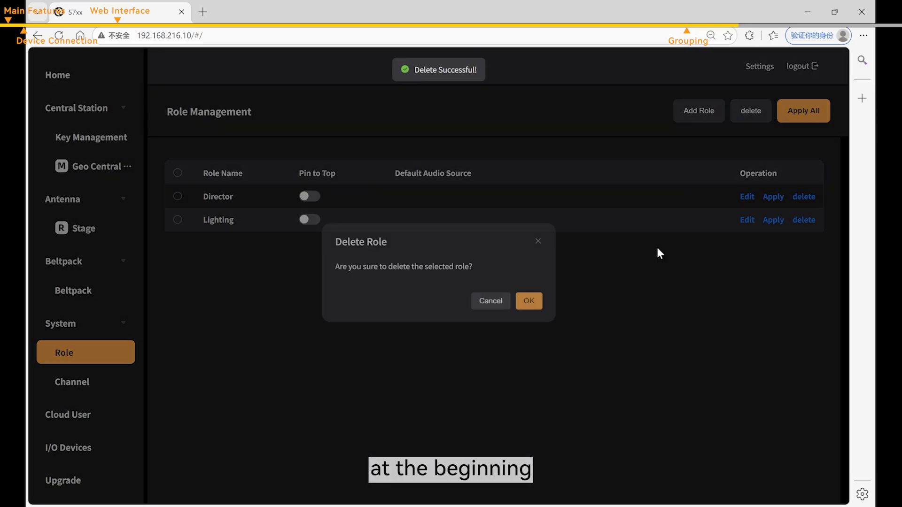
left_click(528, 305)
left_click(804, 197)
left_click(528, 304)
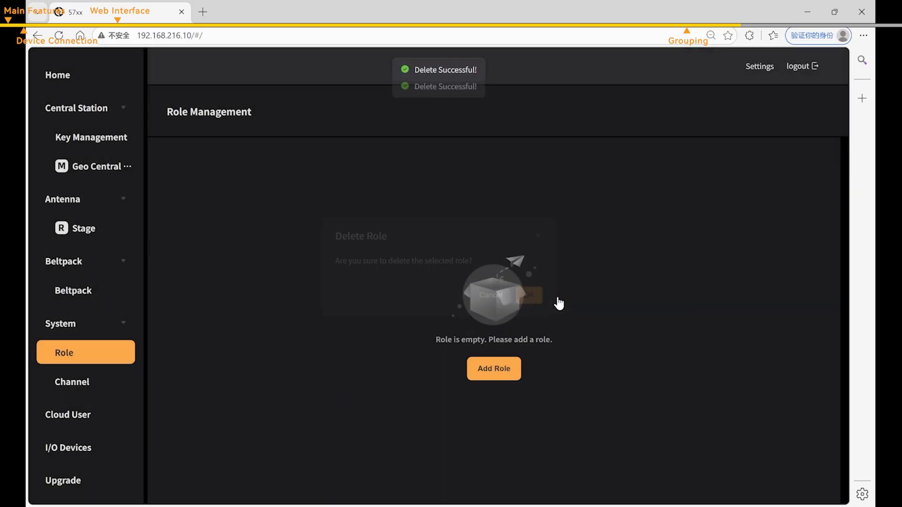
left_click(512, 370)
- Name the new role 'Director' and set key A to Director with Talk and Force Listen
left_click(419, 109)
type("Di")
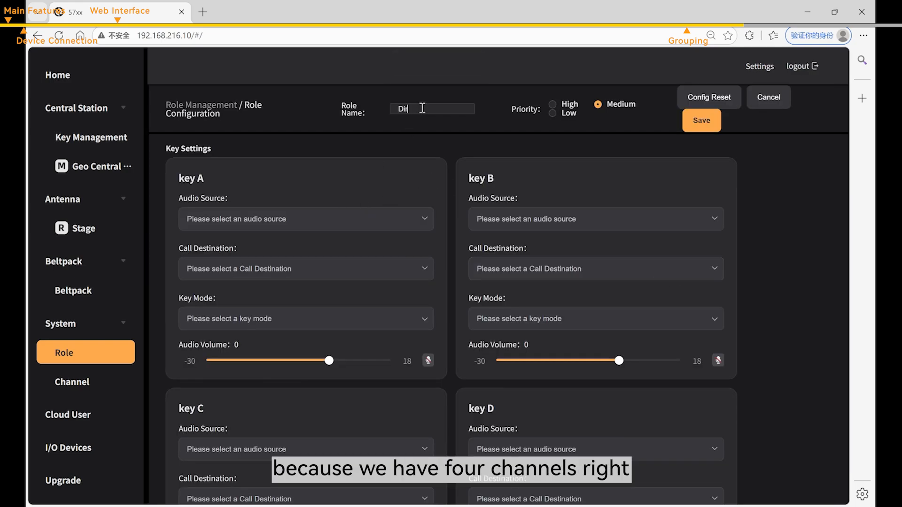
type("rector")
left_click(447, 123)
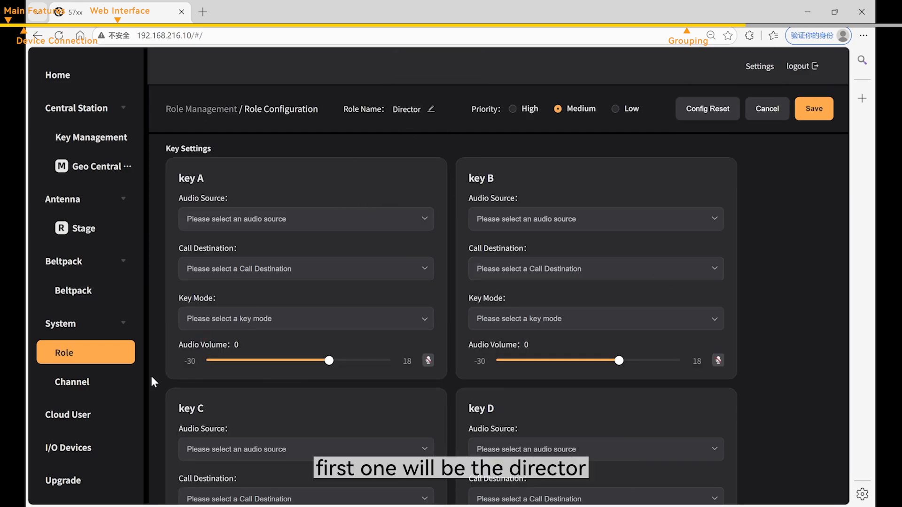
left_click(313, 233)
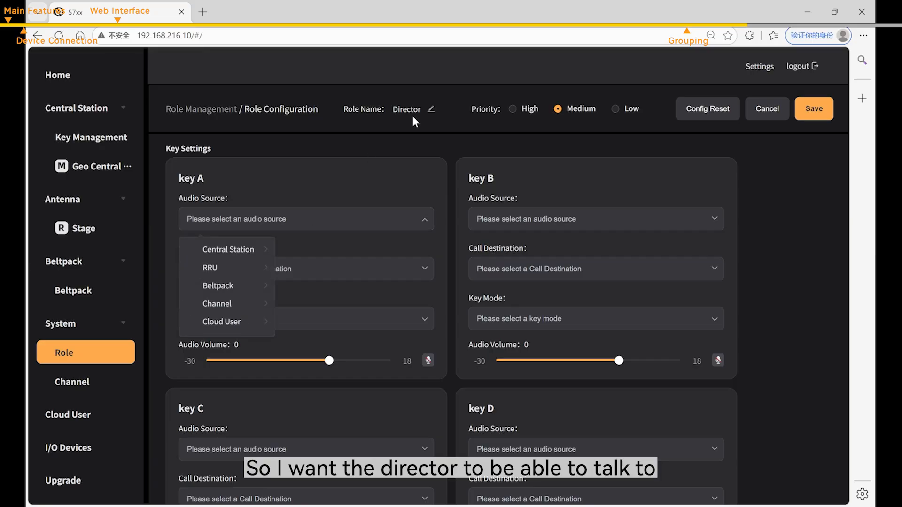
left_click(262, 309)
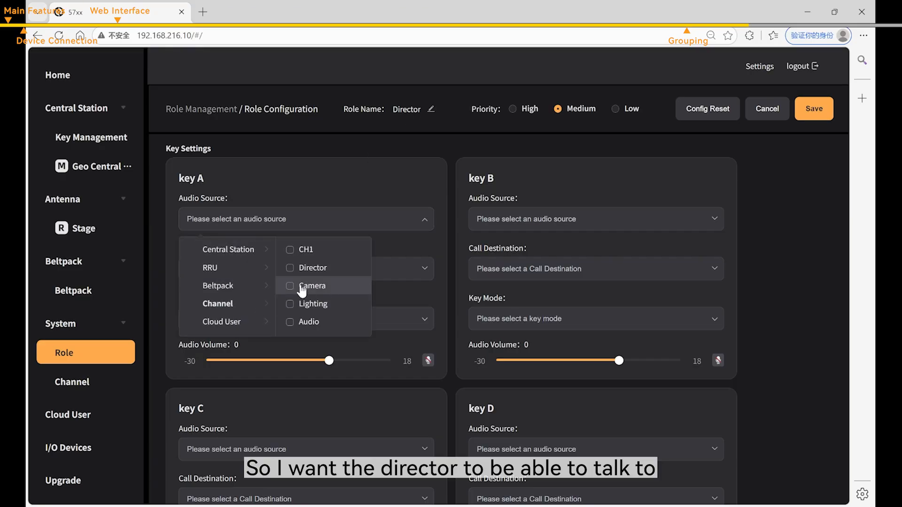
left_click(290, 270)
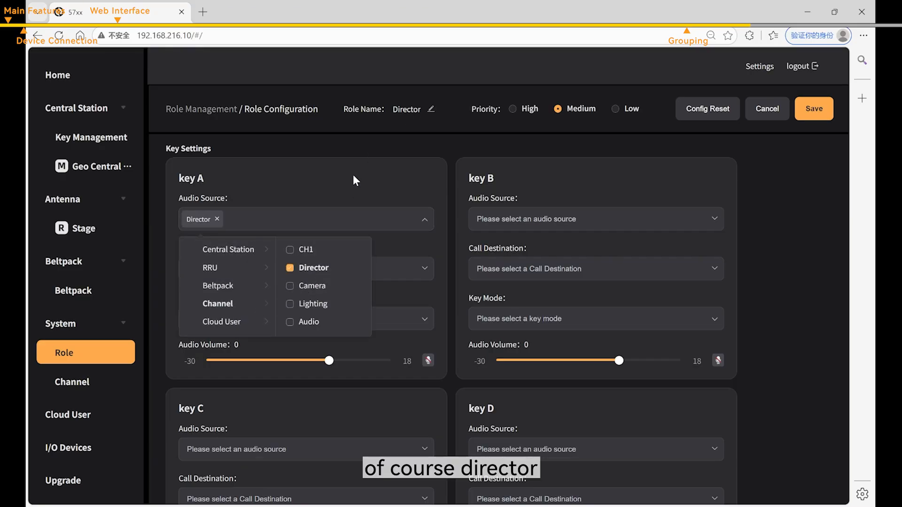
left_click(355, 177)
left_click(328, 268)
left_click(344, 202)
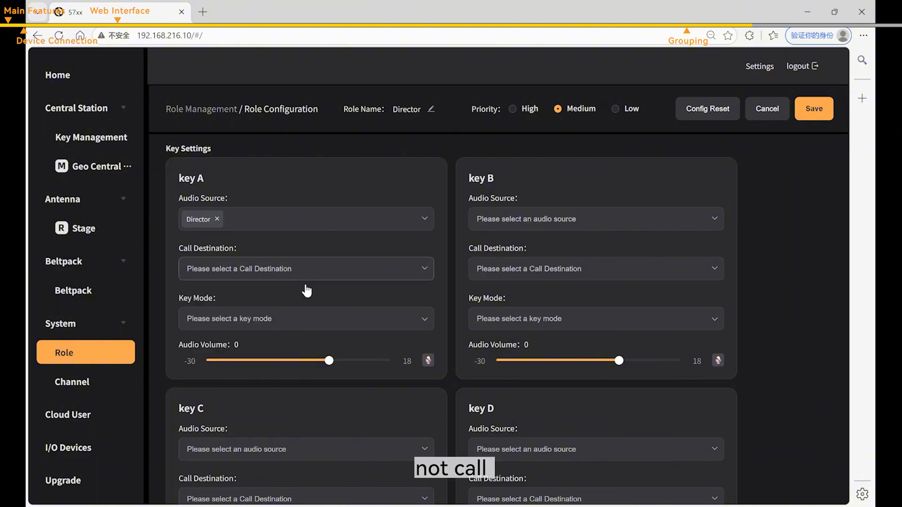
left_click(293, 319)
left_click(272, 346)
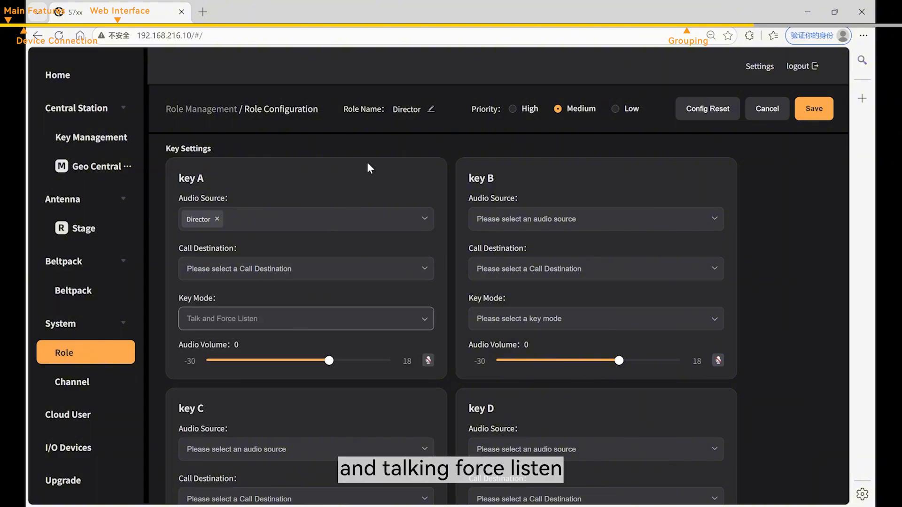
- Set key B's source and call destination to Camera in Announce mode
left_click(540, 222)
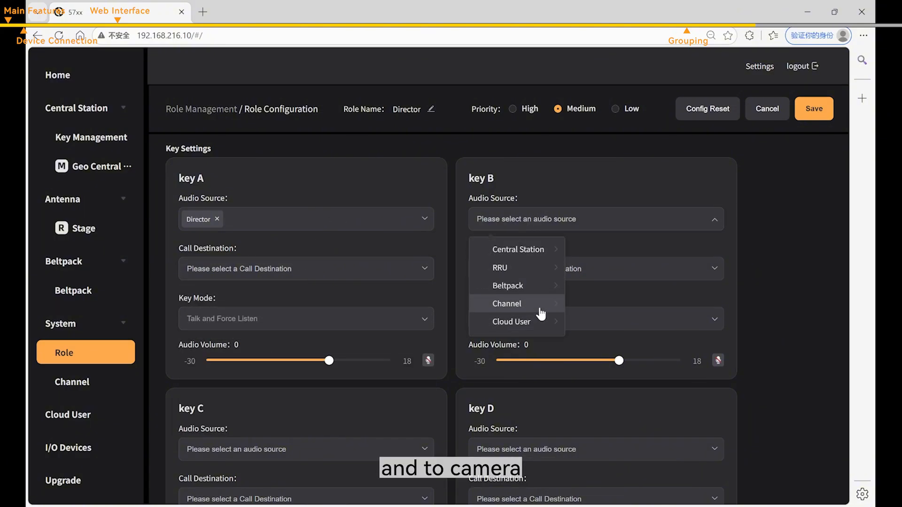
mouse_move(542, 310)
left_click(593, 286)
left_click(584, 190)
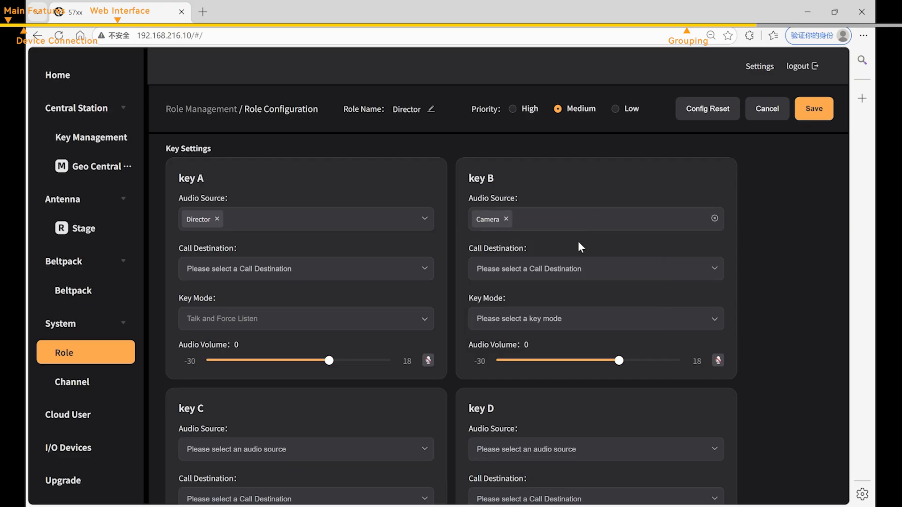
left_click(575, 279)
mouse_move(540, 353)
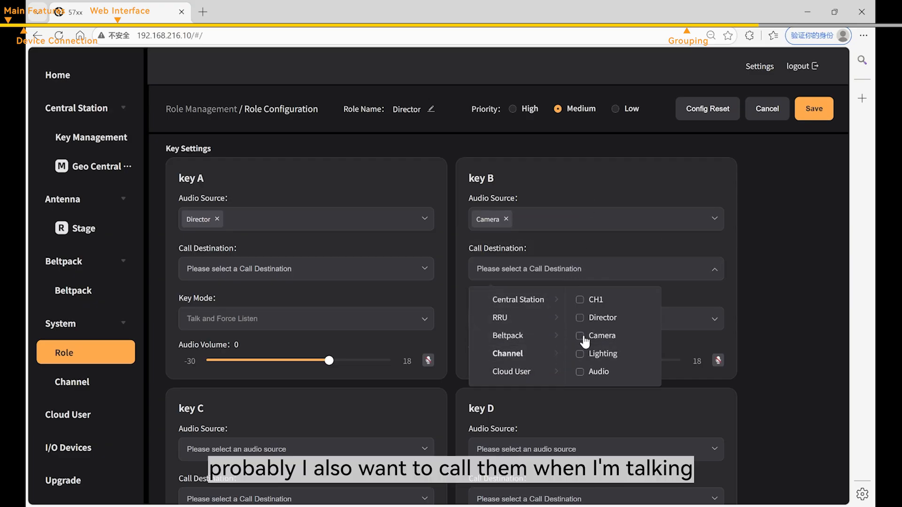
left_click(581, 335)
left_click(760, 267)
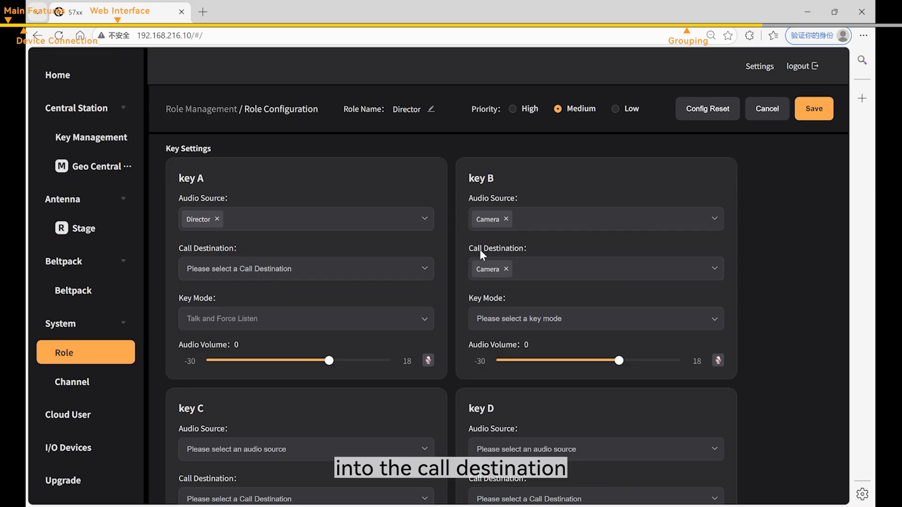
left_click(588, 319)
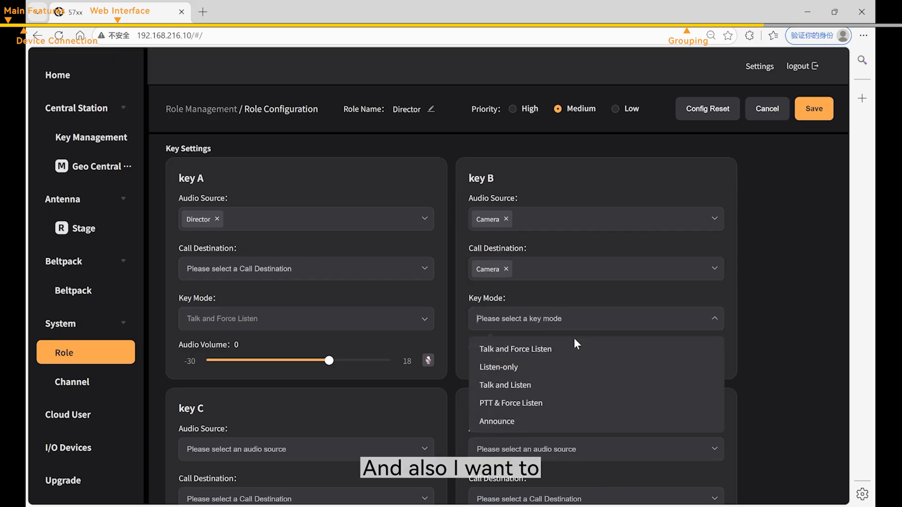
left_click(540, 423)
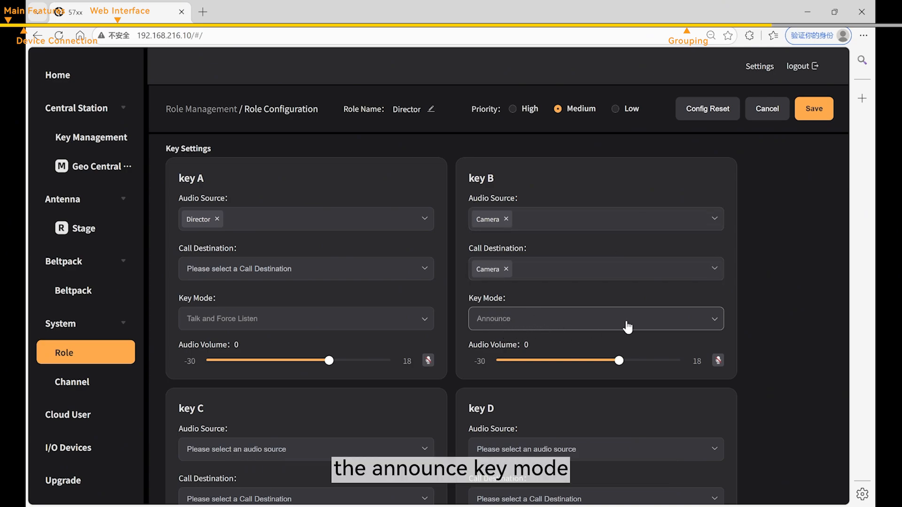
- Set key C to the Lighting channel with Talk and Force Listen
scroll(527, 294, "down", 2)
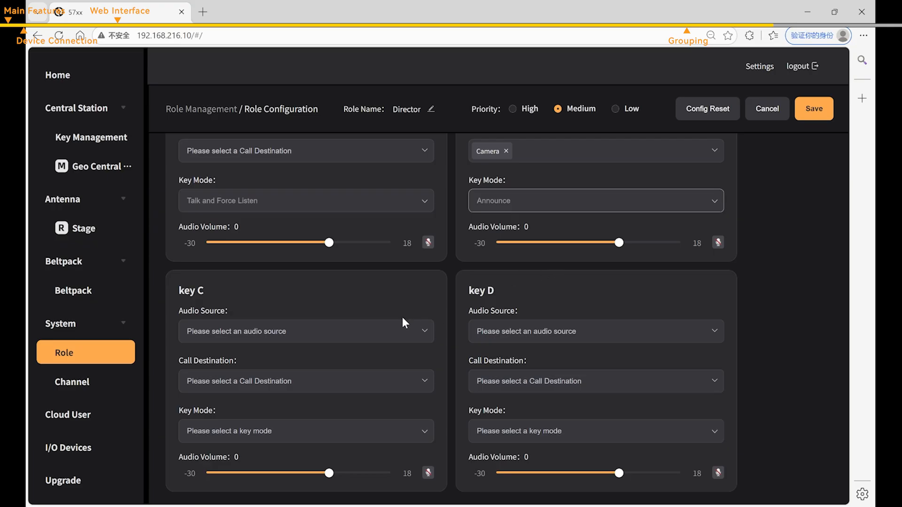
left_click(358, 339)
left_click(258, 417)
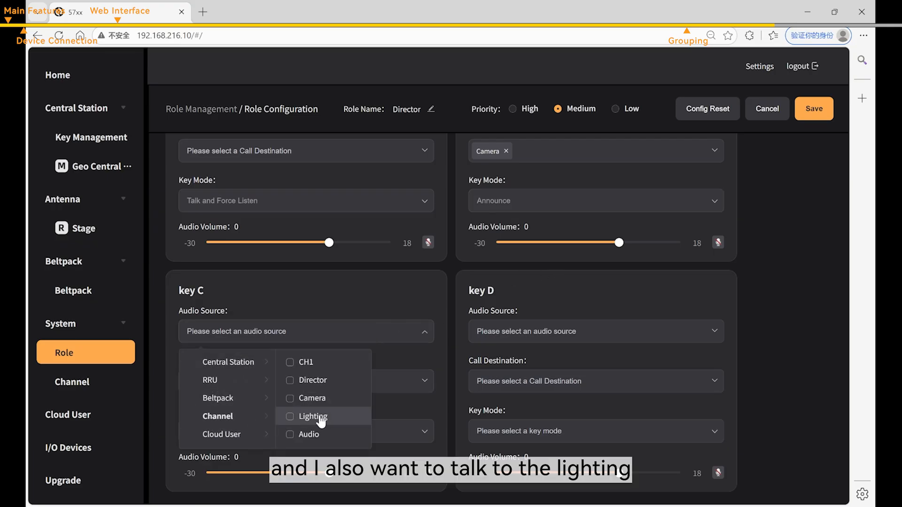
left_click(290, 418)
left_click(354, 289)
left_click(271, 431)
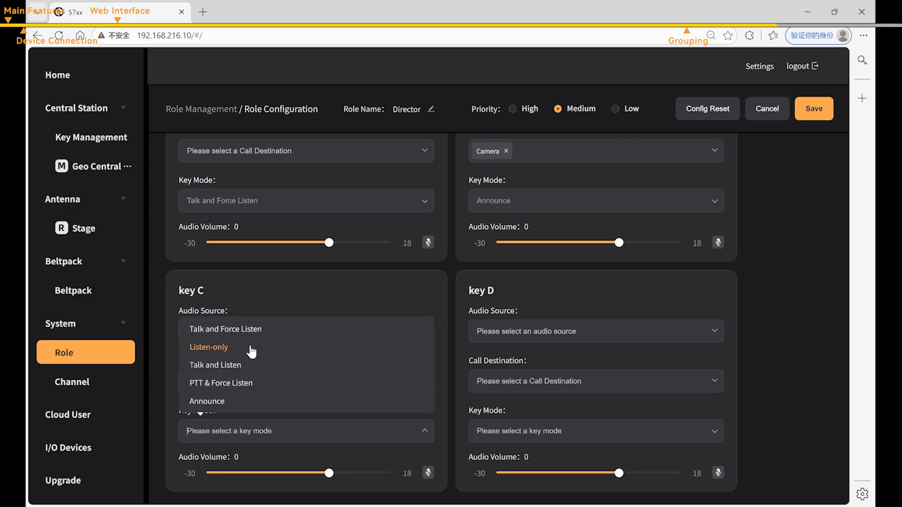
left_click(260, 329)
- Set key D to the Audio channel with Talk and Force Listen, and save the role
left_click(585, 331)
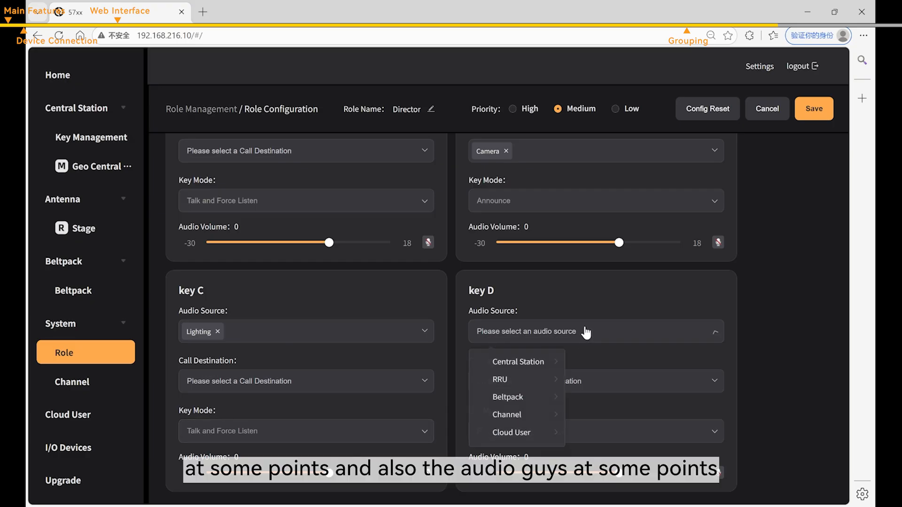
left_click(526, 416)
left_click(599, 432)
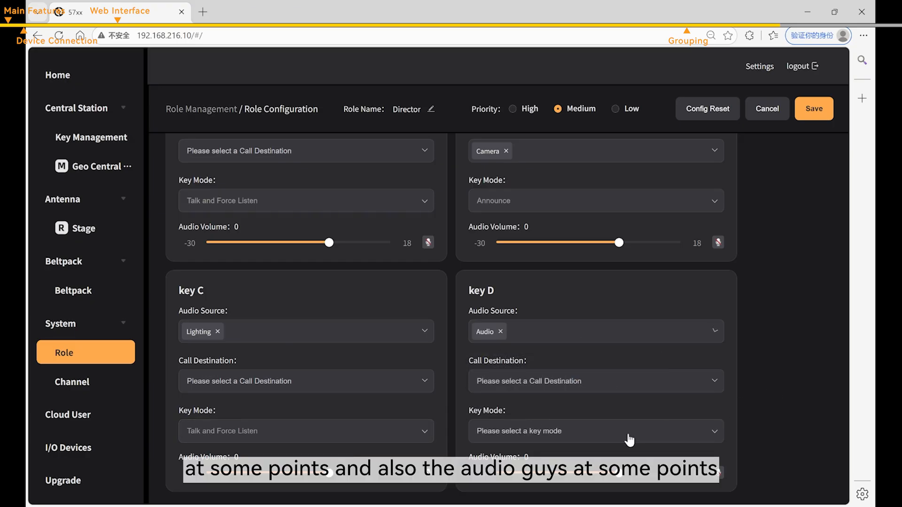
left_click(630, 432)
left_click(517, 329)
scroll(622, 294, "down", 5)
scroll(619, 291, "down", 3)
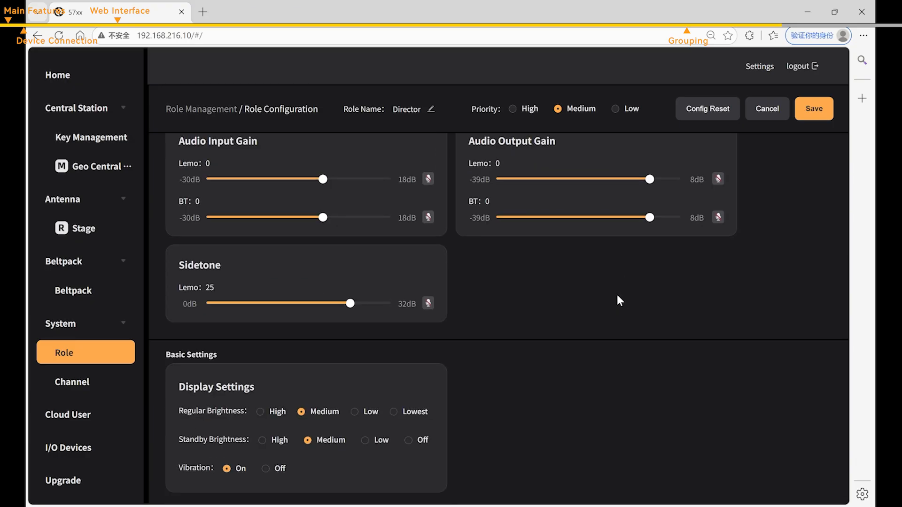
scroll(617, 294, "up", 6)
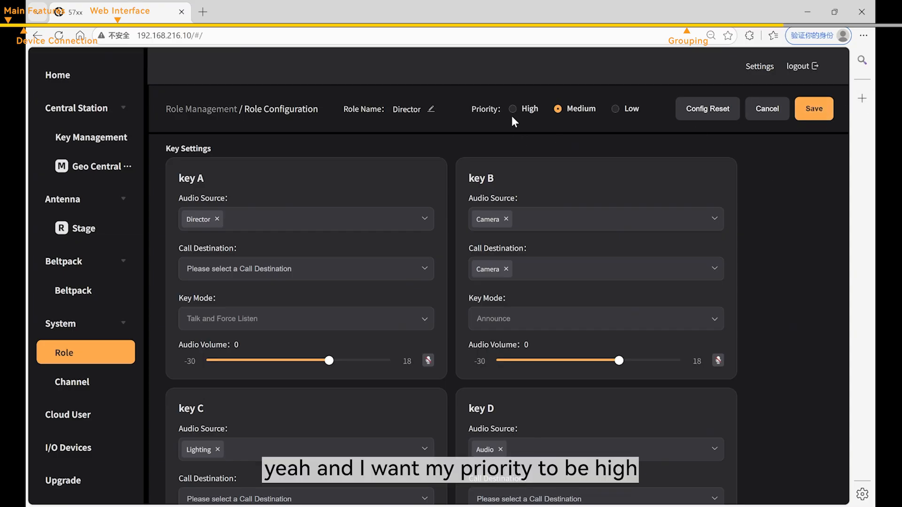
left_click(808, 120)
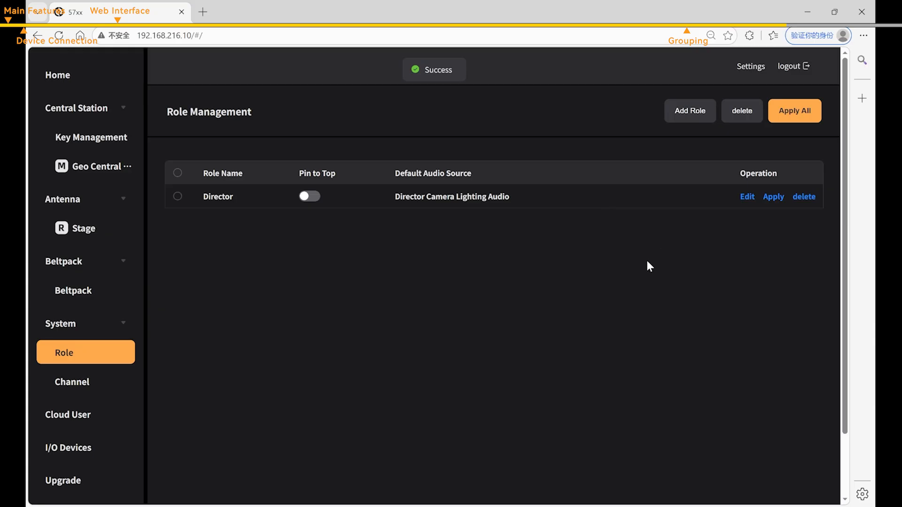
- Pin the Director role to the top and start a new role named 'Camera'
left_click(309, 198)
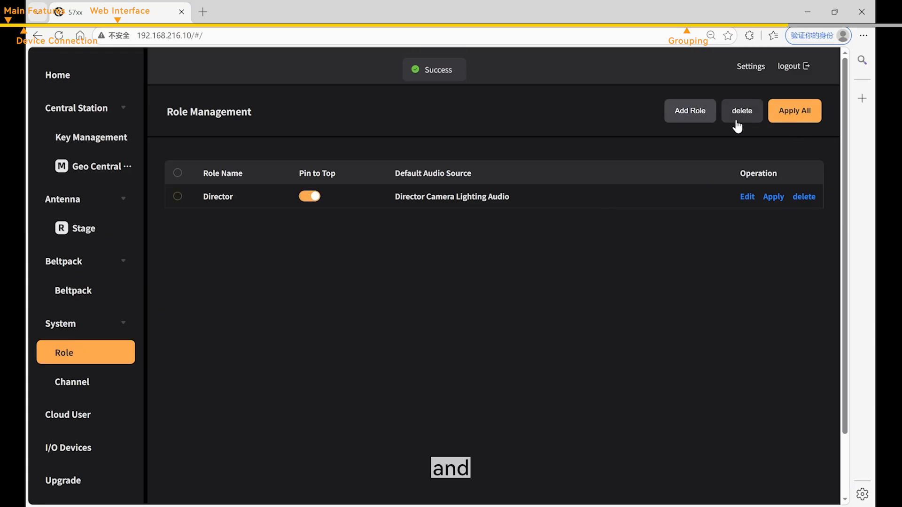
left_click(689, 111)
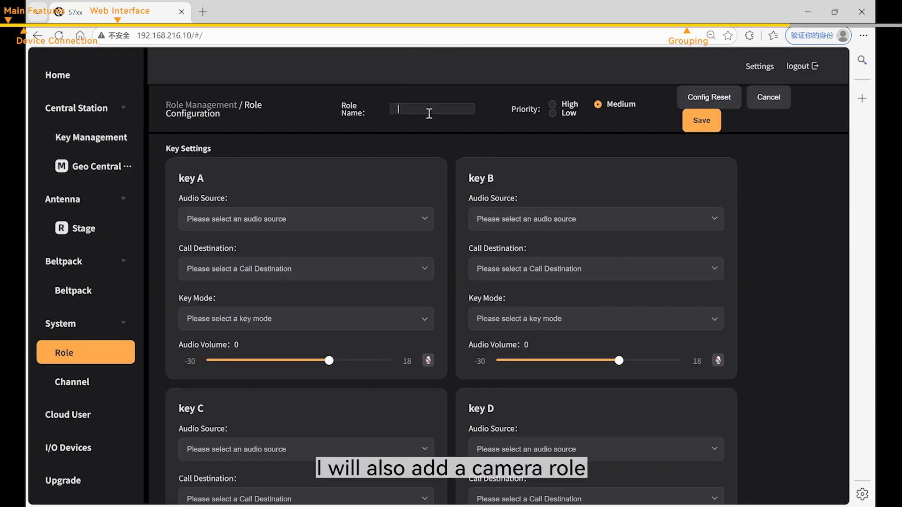
type("Camera")
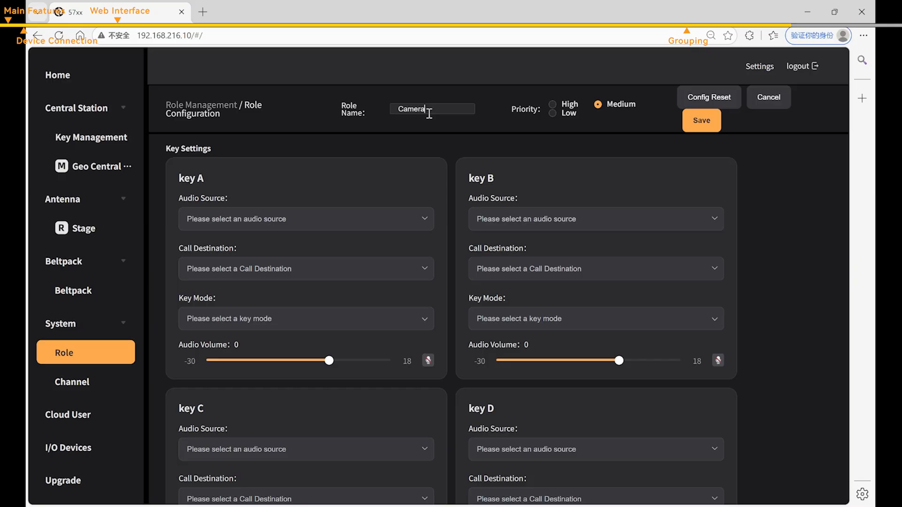
left_click(458, 130)
- Set key A to the Camera channel with Talk and Force Listen
left_click(282, 219)
left_click(240, 304)
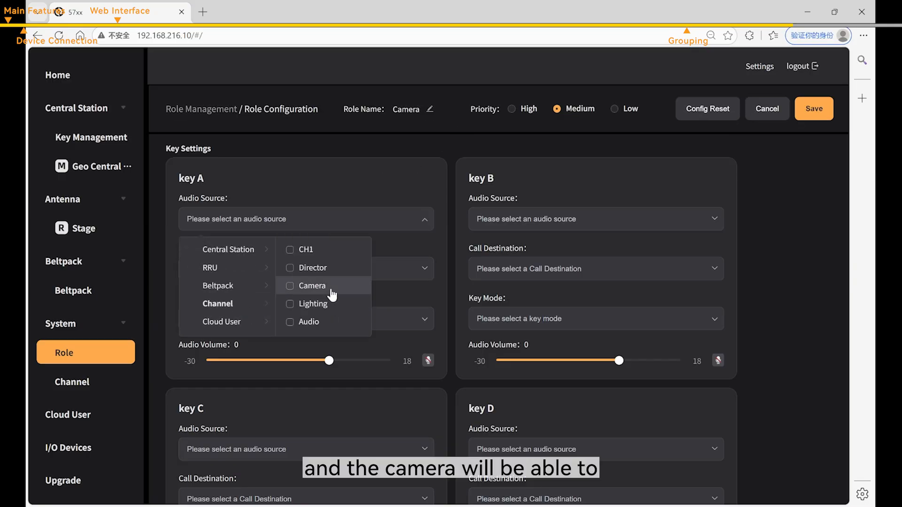
left_click(290, 288)
left_click(311, 225)
left_click(299, 270)
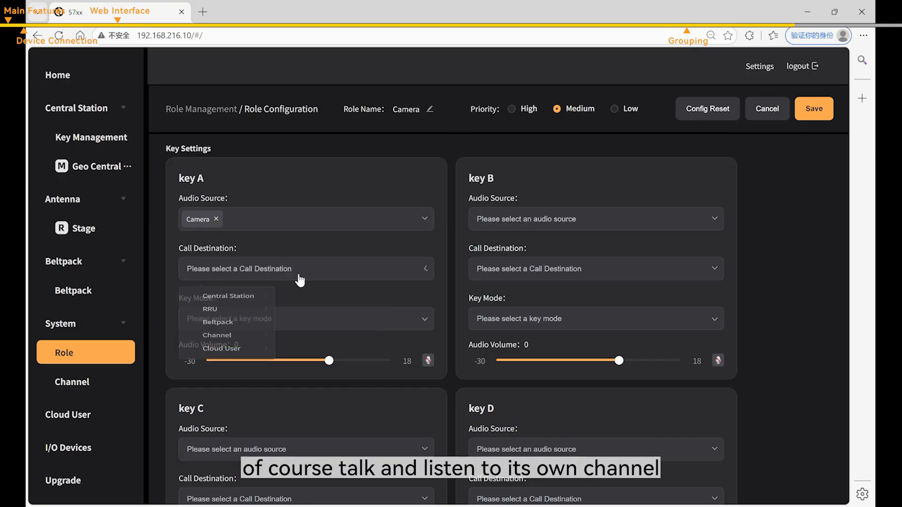
left_click(311, 192)
left_click(302, 324)
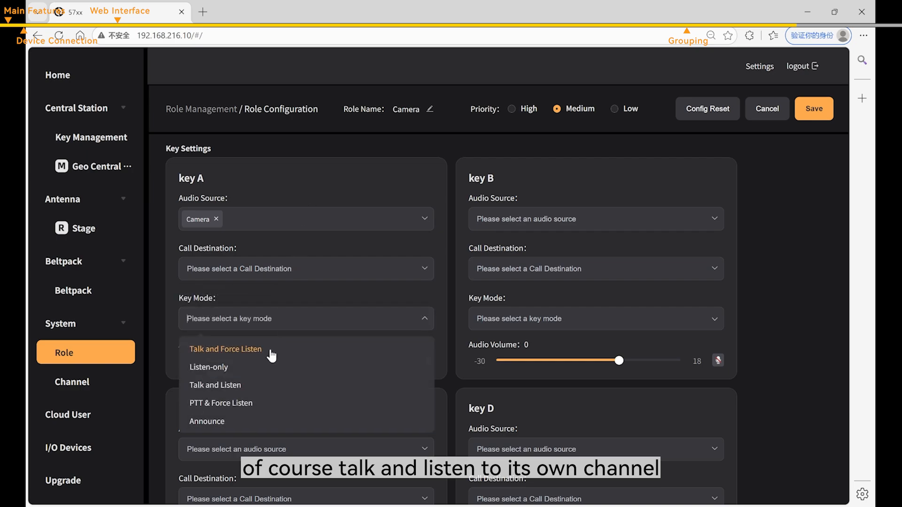
left_click(268, 353)
- Set key B to the Director channel with Talk and Force Listen
left_click(565, 225)
left_click(540, 304)
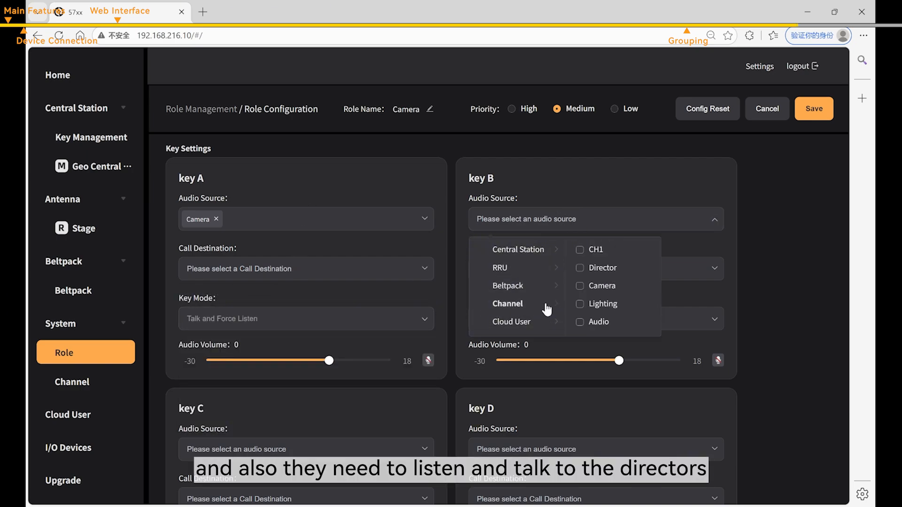
left_click(580, 267)
left_click(581, 189)
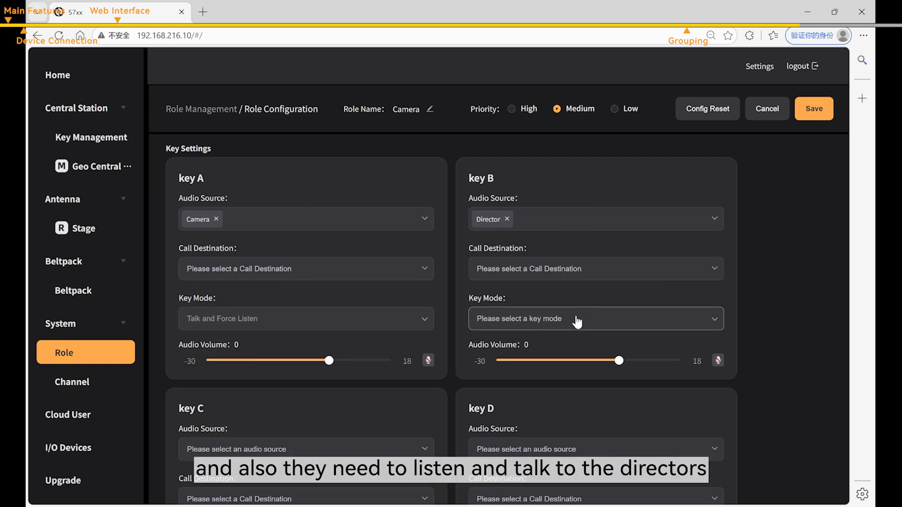
left_click(563, 319)
left_click(559, 356)
- Set key C to the Lighting channel with Talk and Force Listen, and save the Camera role
scroll(460, 278, "down", 2)
left_click(365, 332)
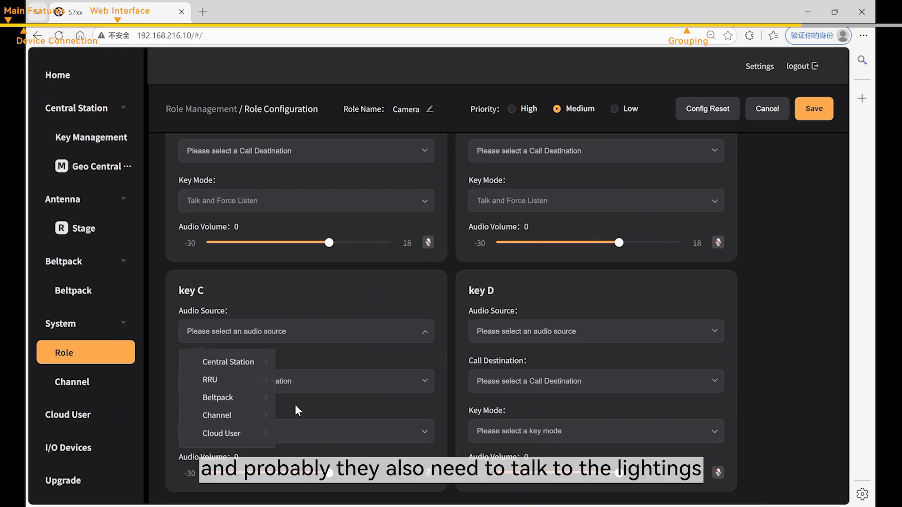
left_click(258, 417)
left_click(308, 416)
left_click(322, 320)
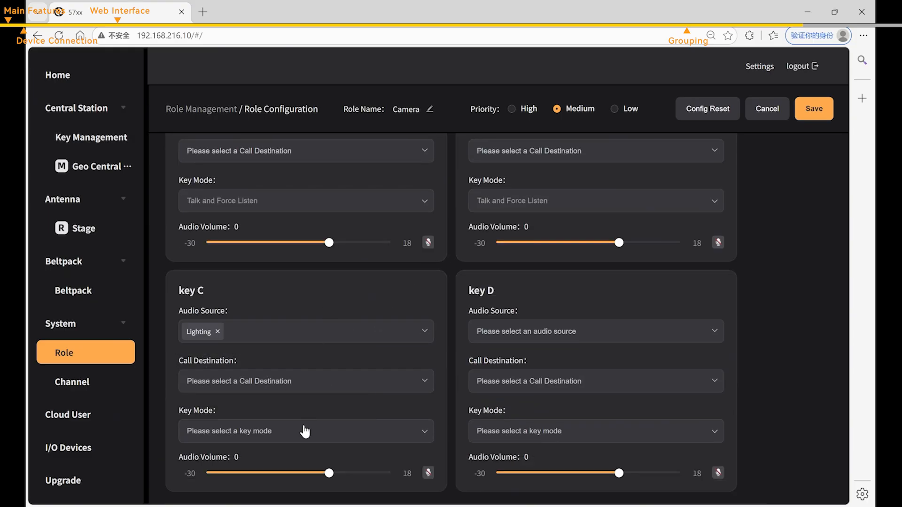
left_click(255, 436)
left_click(258, 339)
scroll(608, 277, "up", 4)
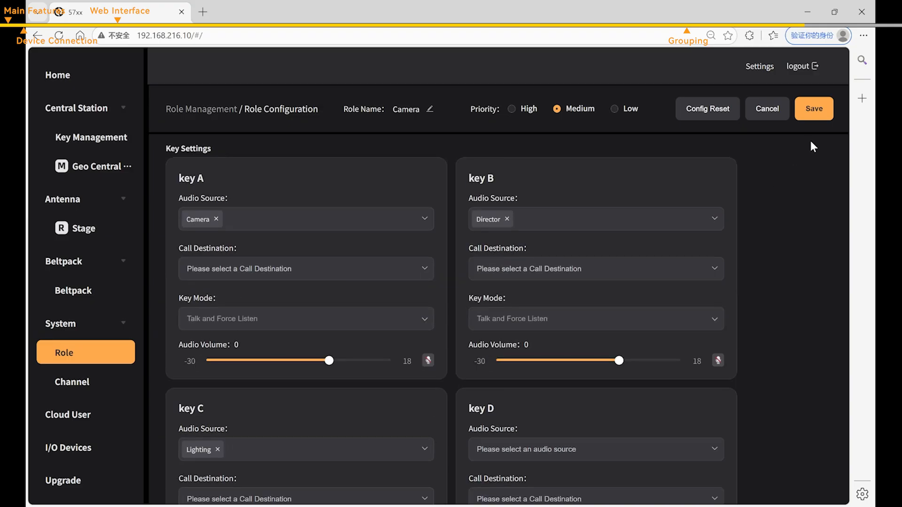
left_click(813, 109)
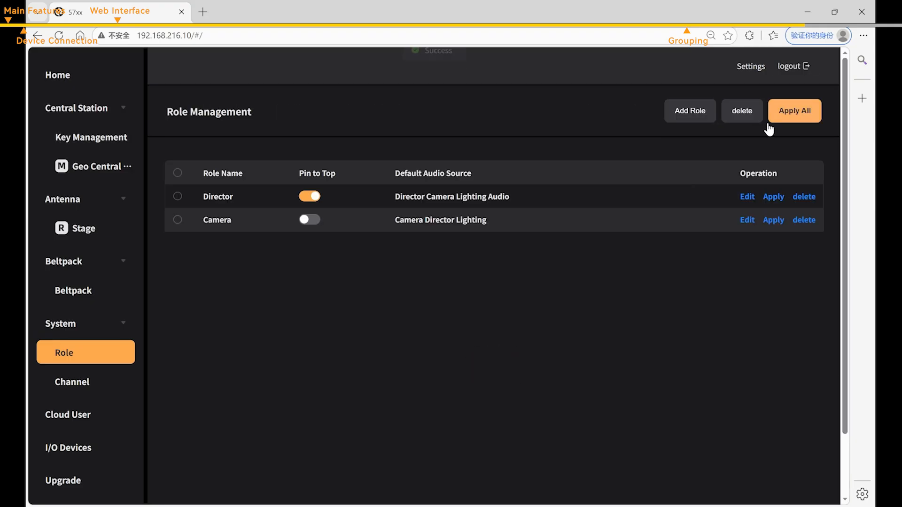
- Add a role named Lighting with key A on the Lighting channel, Talk and Force Listen
left_click(687, 113)
left_click(424, 109)
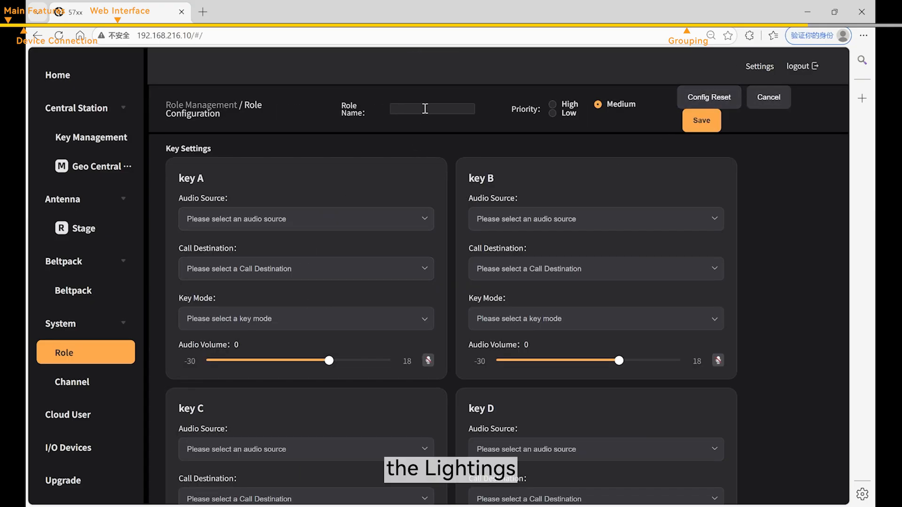
type("Lighting")
left_click(315, 217)
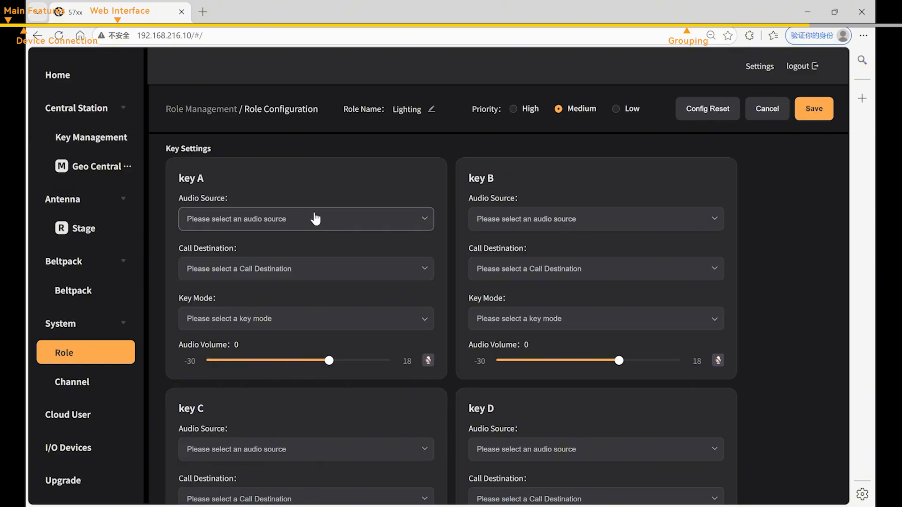
left_click(254, 310)
left_click(290, 303)
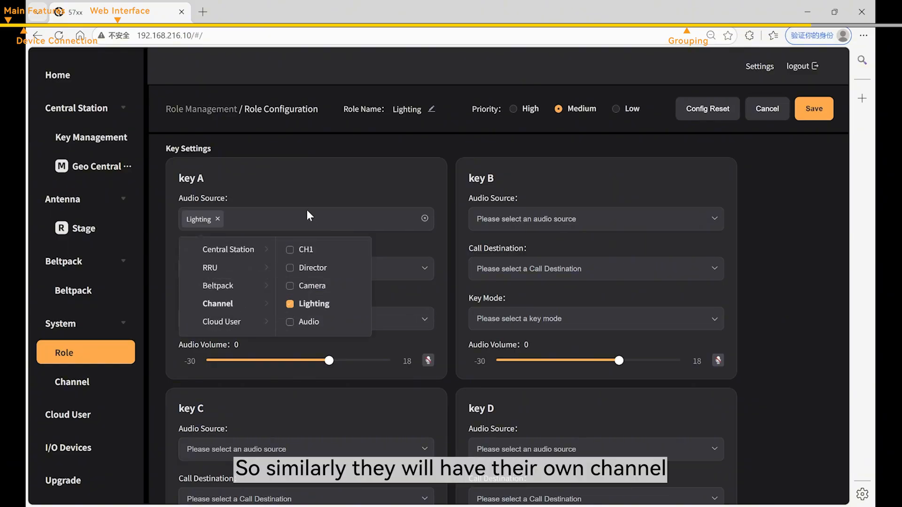
left_click(306, 212)
left_click(284, 328)
left_click(268, 346)
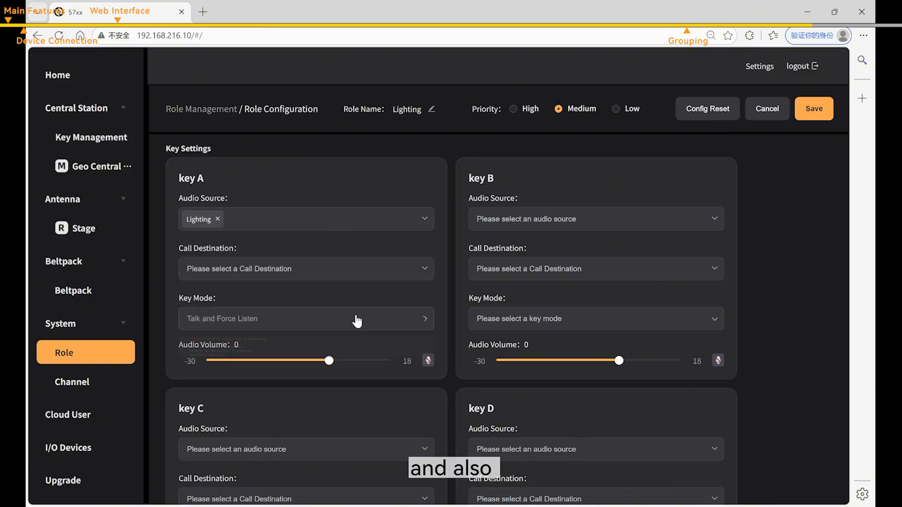
- Put the Director channel on key B with Talk and Force Listen
left_click(628, 224)
left_click(526, 304)
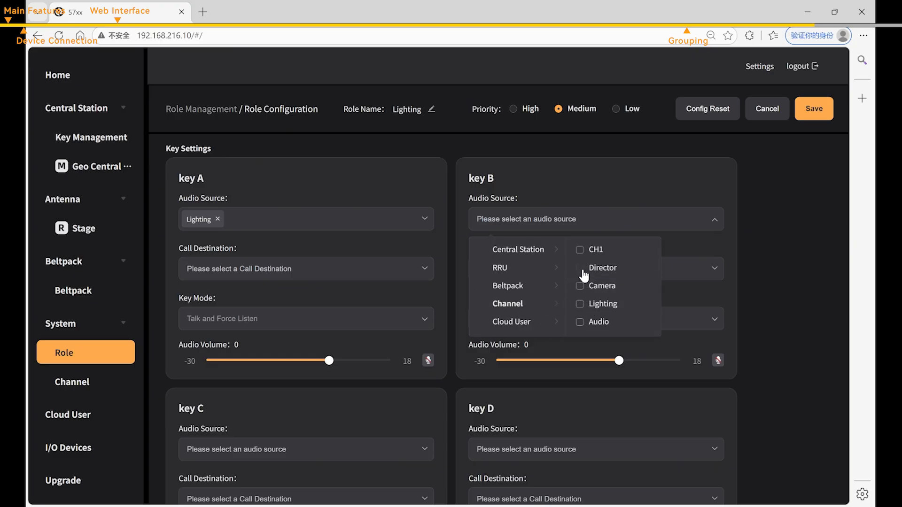
left_click(587, 269)
left_click(577, 317)
left_click(548, 351)
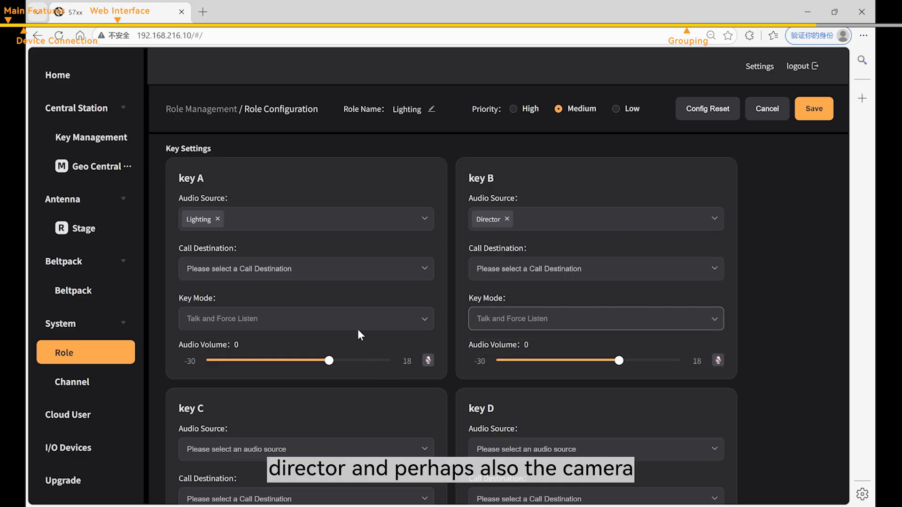
- Put the Camera channel on key C with Talk and Force Listen, and save the Lighting role
scroll(343, 305, "down", 5)
left_click(319, 214)
left_click(237, 300)
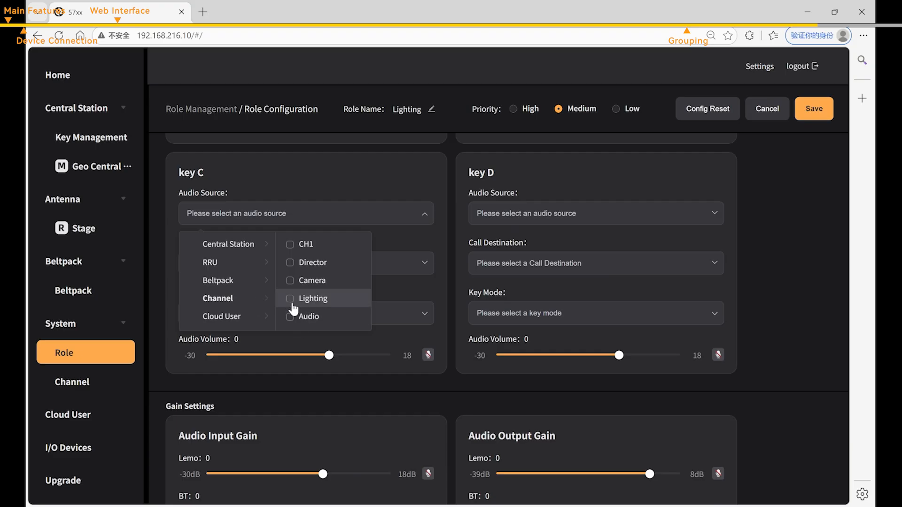
left_click(289, 280)
left_click(325, 187)
left_click(282, 315)
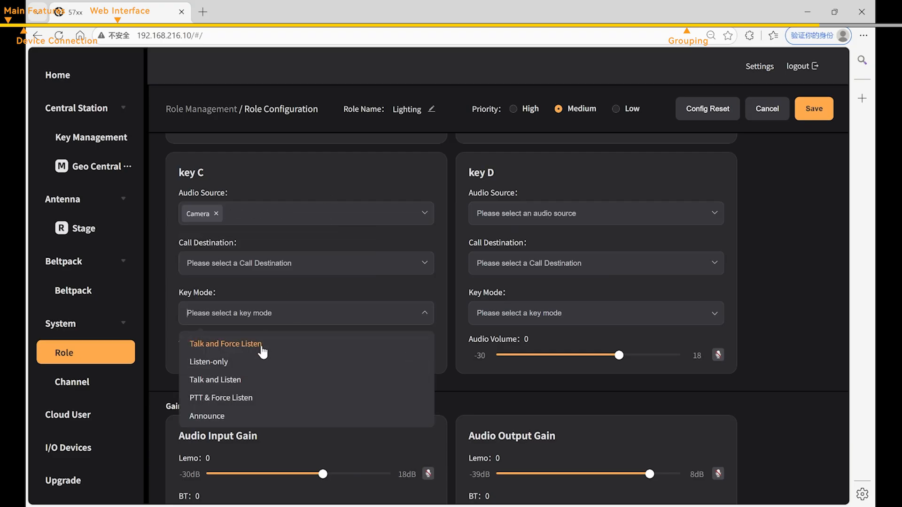
left_click(261, 348)
left_click(814, 109)
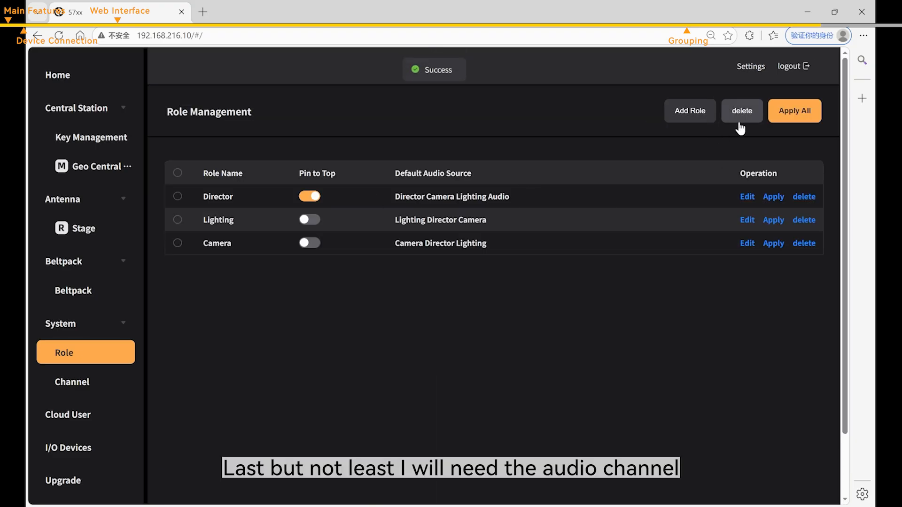
left_click(687, 120)
- Name the new role Audio and give key A the Audio channel with Talk and Force Listen
left_click(442, 109)
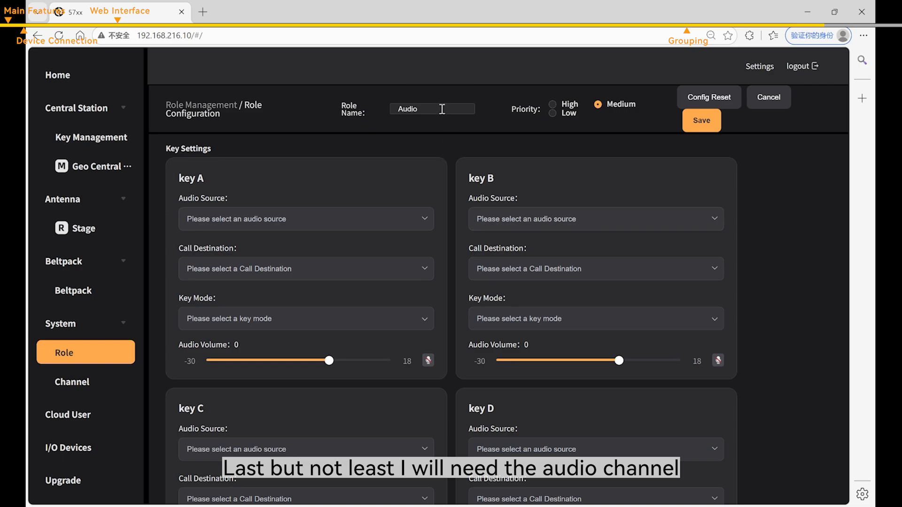
key("Return")
left_click(329, 219)
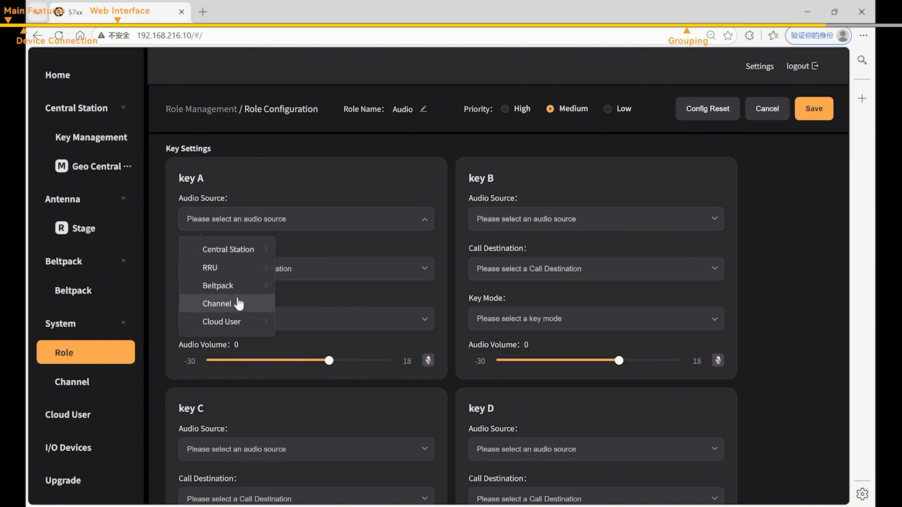
left_click(238, 304)
left_click(290, 322)
left_click(326, 345)
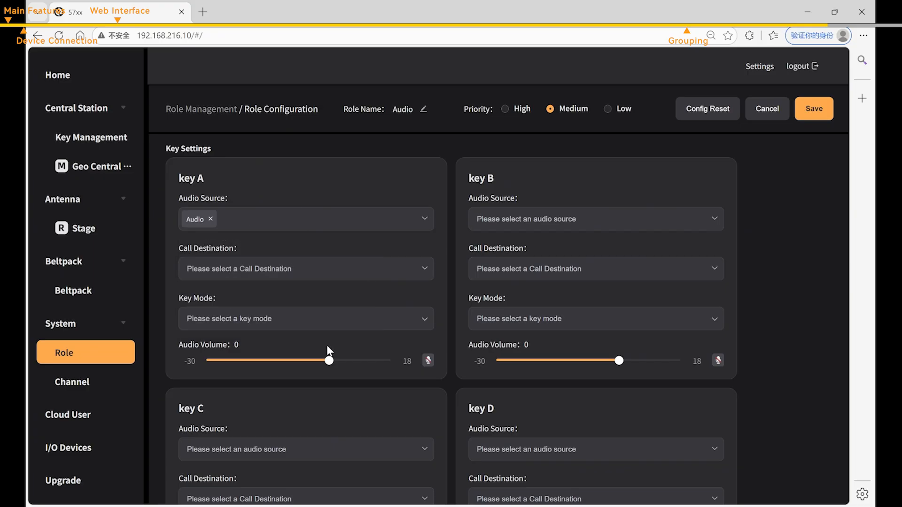
left_click(342, 318)
left_click(288, 346)
- Assign the Director channel to key B with Talk and Force Listen
left_click(581, 213)
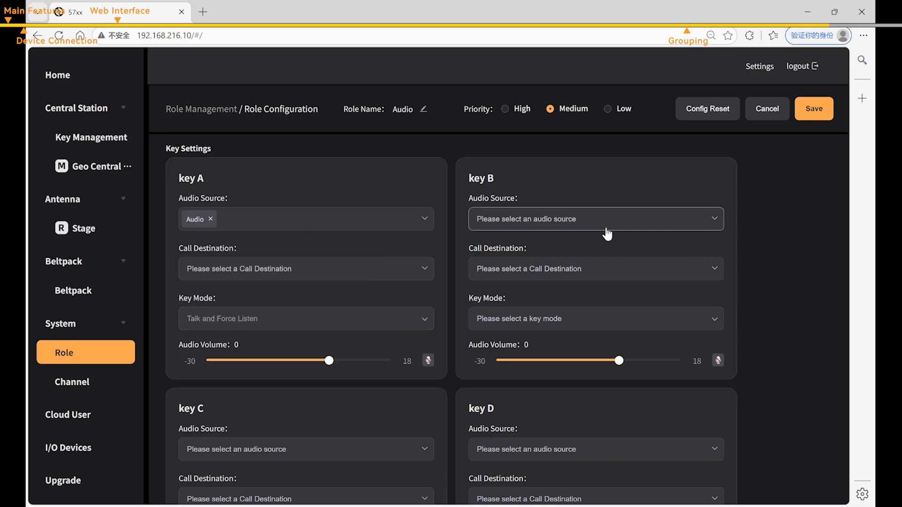
left_click(545, 302)
left_click(580, 271)
left_click(676, 319)
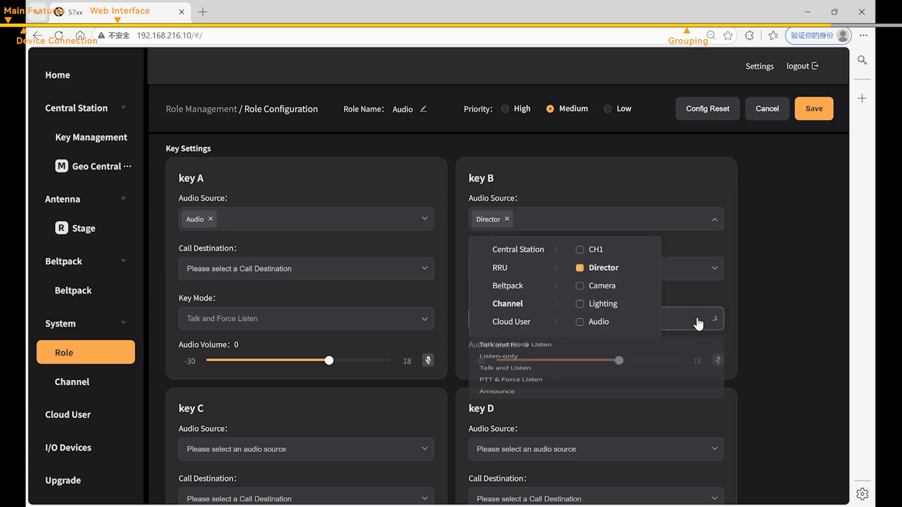
left_click(618, 348)
- Assign the Camera channel to key C with Talk and Force Listen, and save the Audio role
scroll(346, 324, "down", 3)
left_click(340, 275)
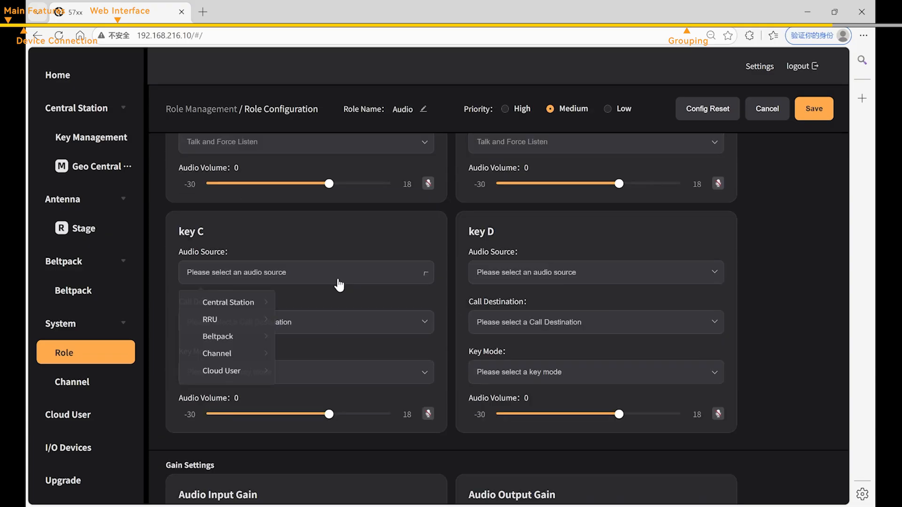
left_click(218, 357)
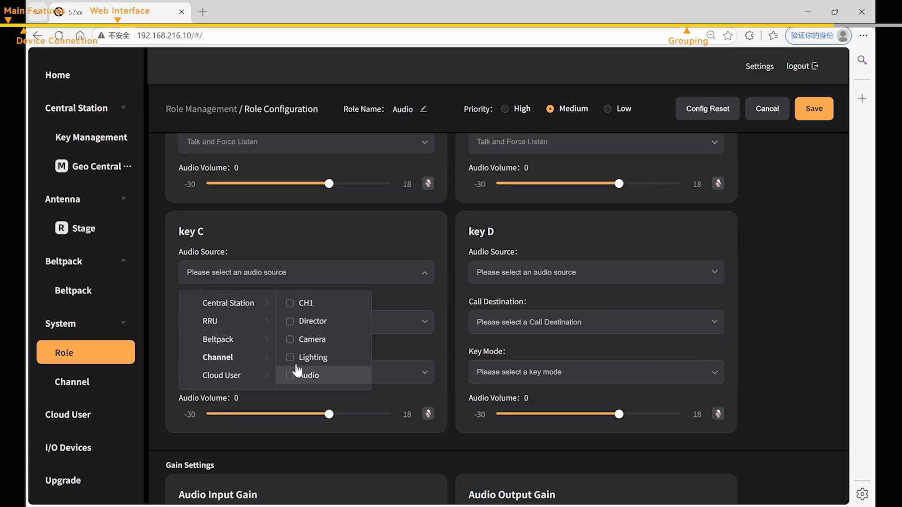
left_click(290, 340)
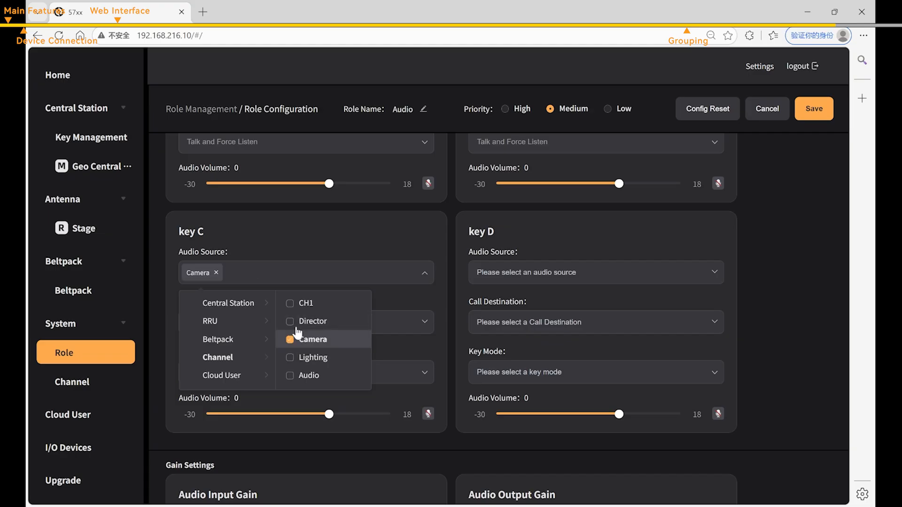
left_click(291, 359)
left_click(291, 372)
left_click(226, 401)
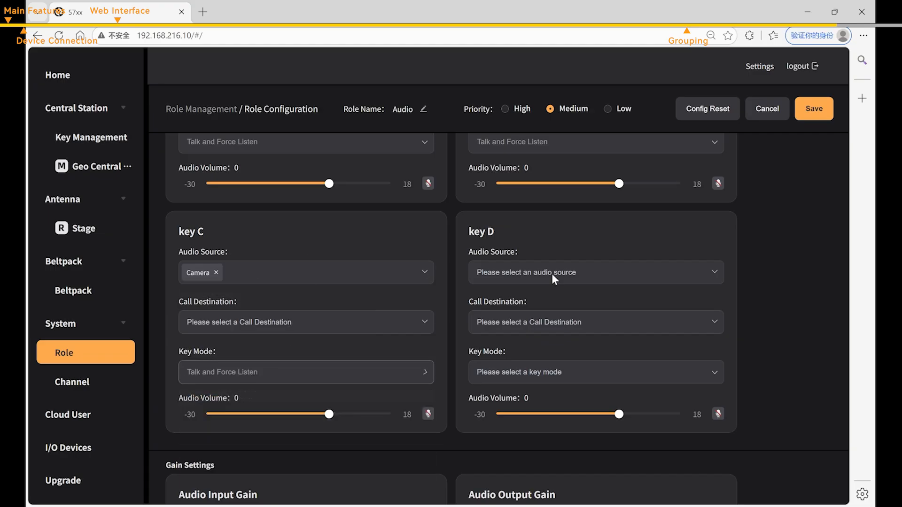
left_click(813, 109)
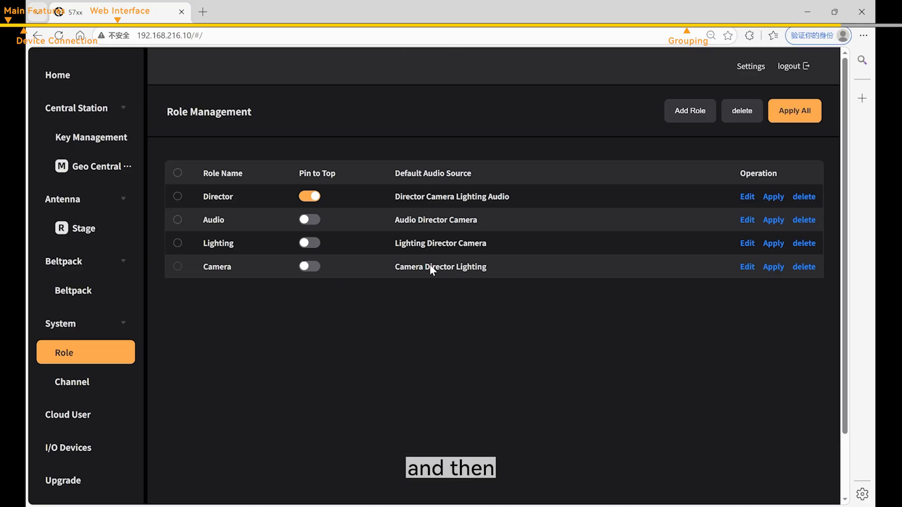
- Edit the test beltpack, select the Director role, and apply it
left_click(82, 295)
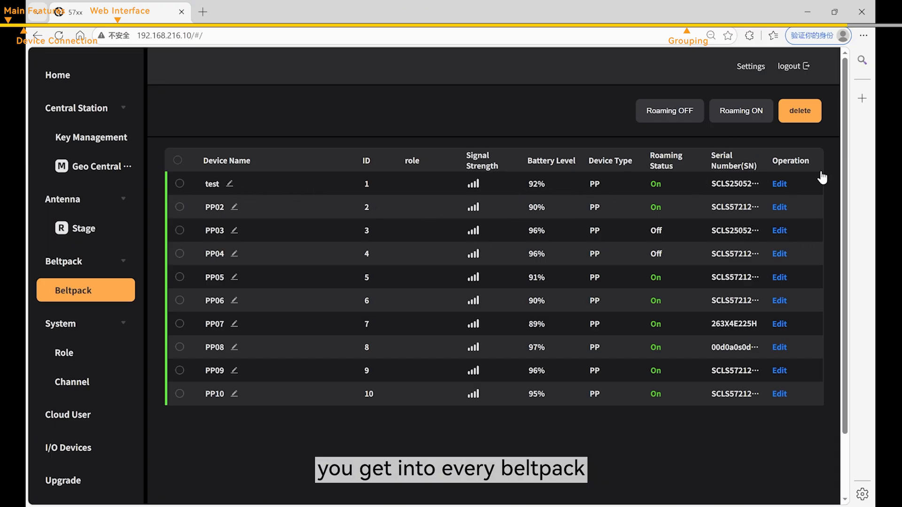
left_click(780, 184)
left_click(348, 111)
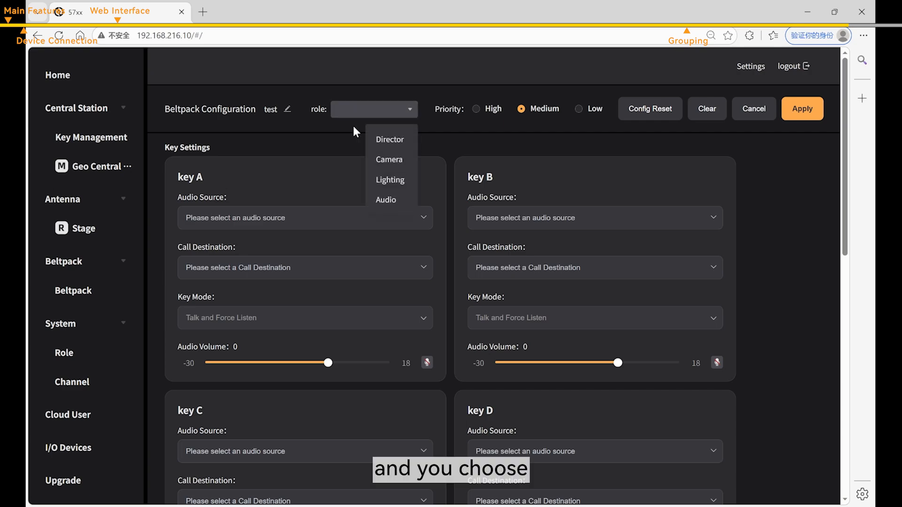
left_click(386, 140)
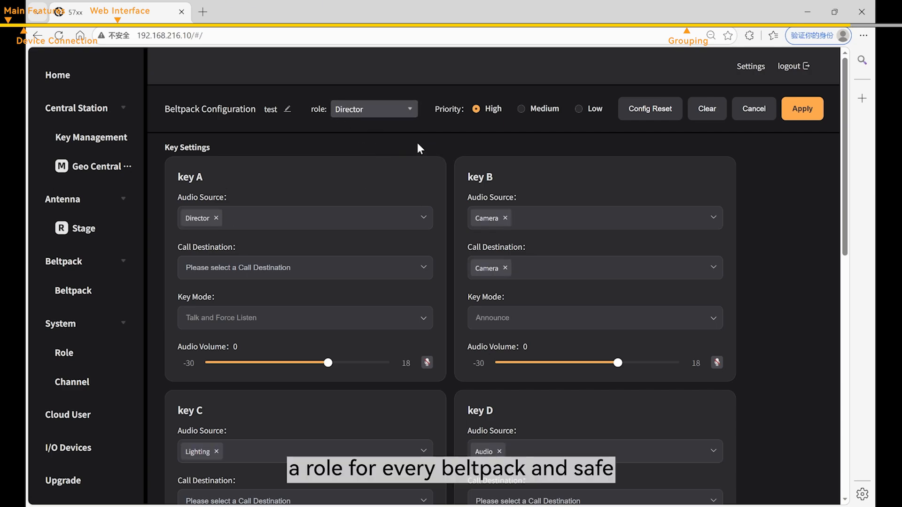
left_click(809, 112)
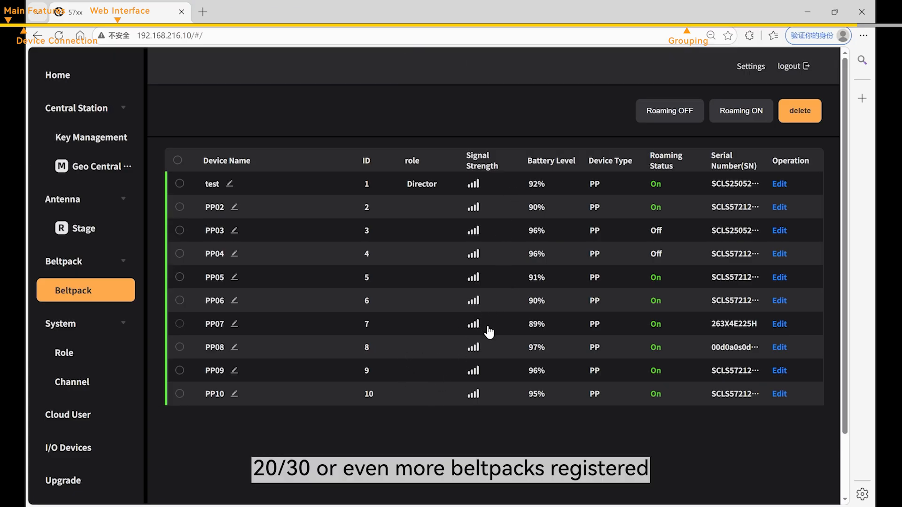
- Apply one-click configuration with Director 2, Audio 2, Lighting 3 and Camera 3 roles
left_click(84, 84)
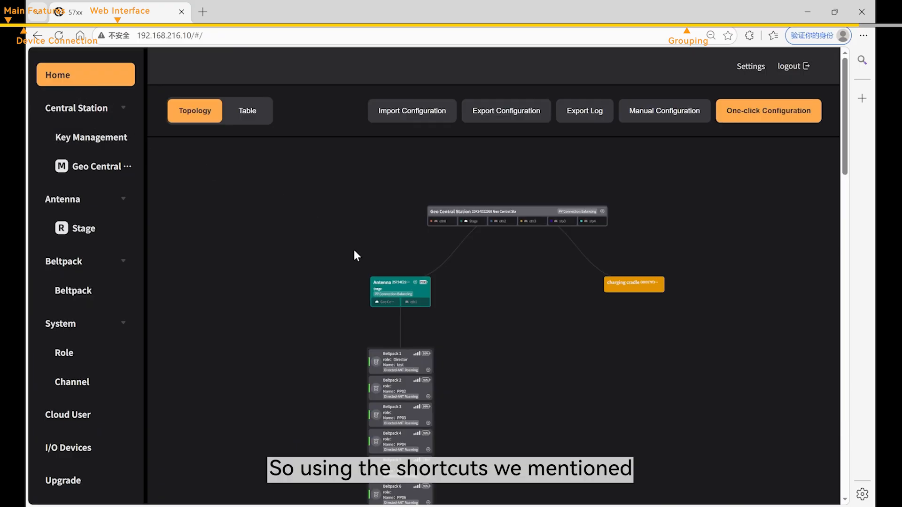
scroll(732, 174, "down", 3)
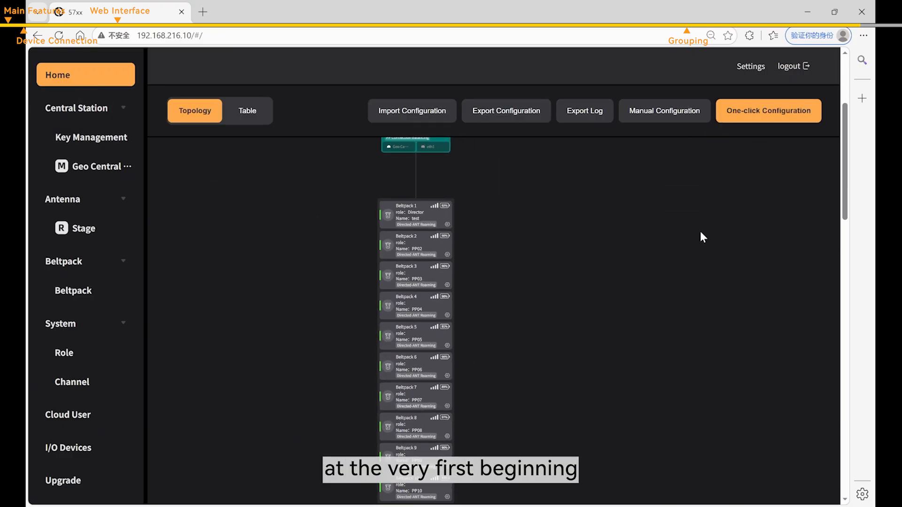
left_click_drag(609, 328, 531, 476)
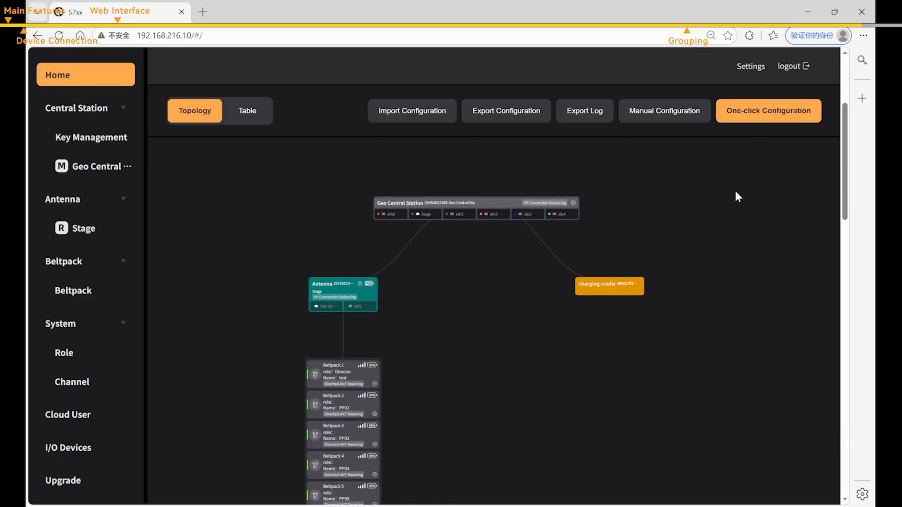
left_click(757, 117)
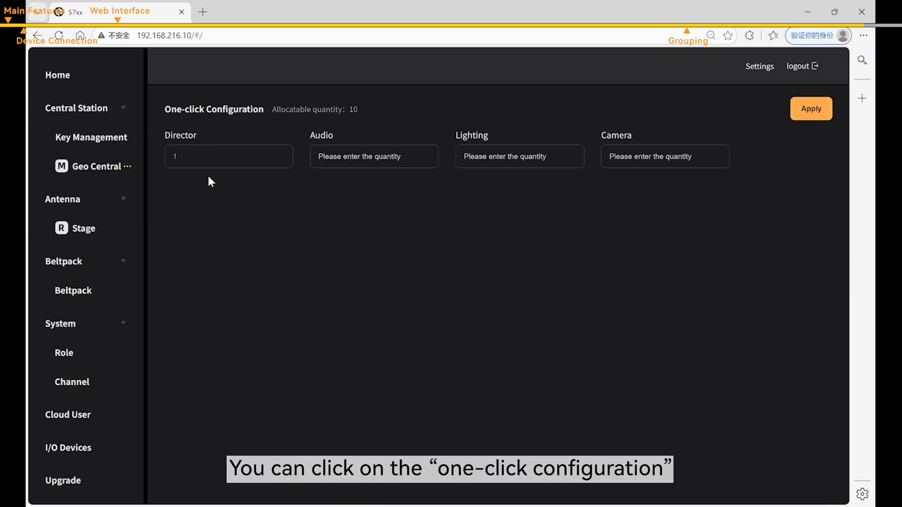
left_click(209, 160)
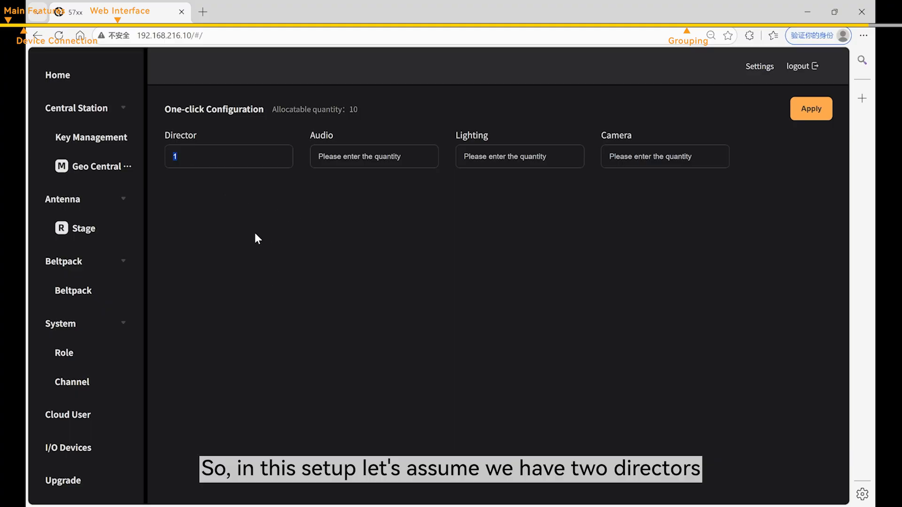
type("2")
left_click(371, 166)
type("2")
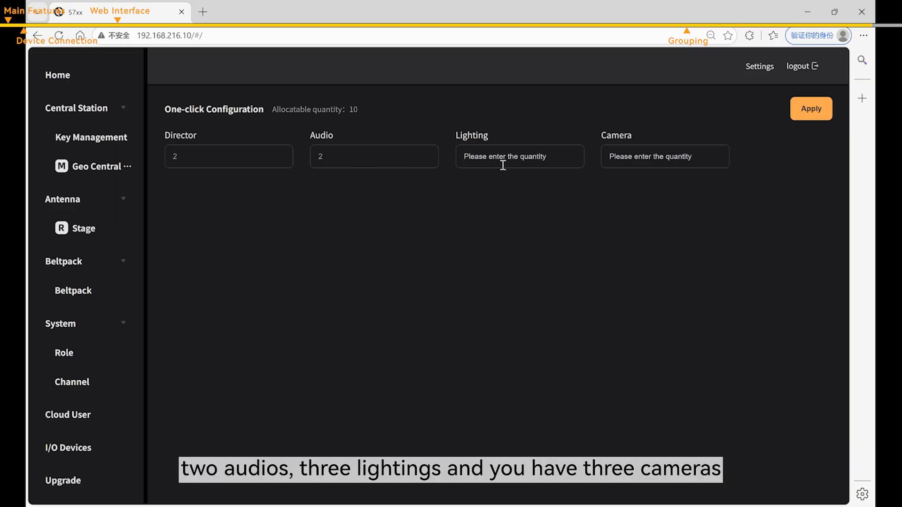
type("33")
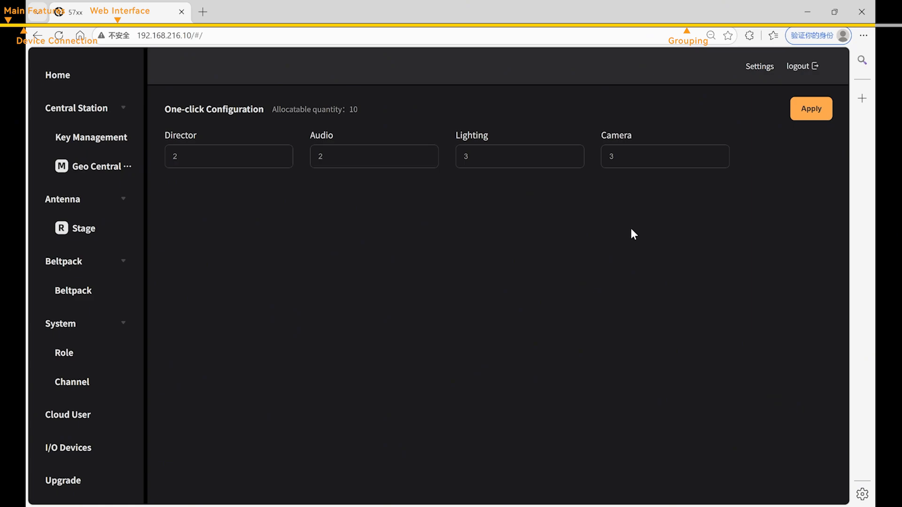
left_click(811, 109)
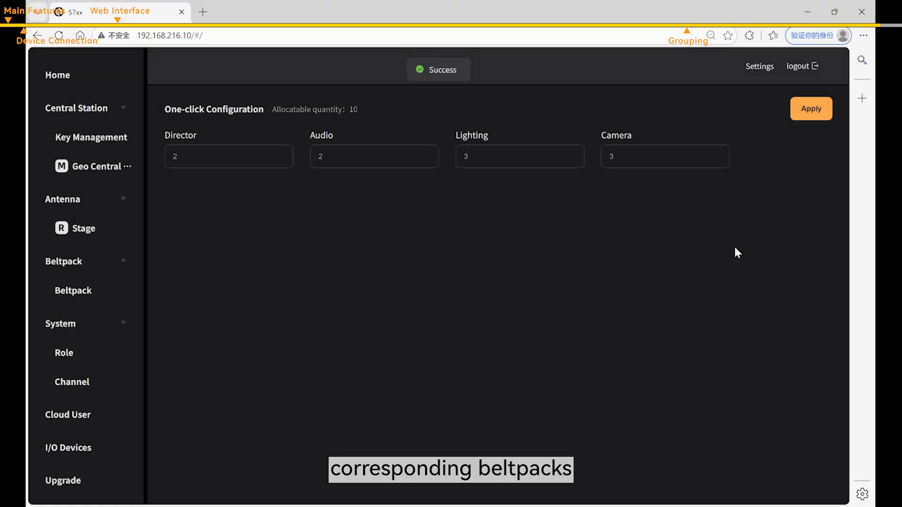
left_click(75, 296)
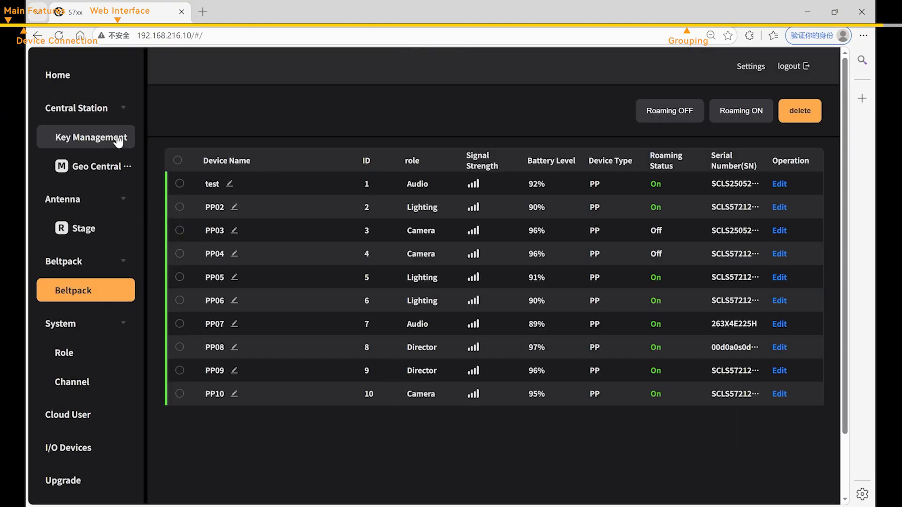
- Return Home and open Manual Configuration to see each beltpack under its role
left_click(82, 85)
left_click(688, 113)
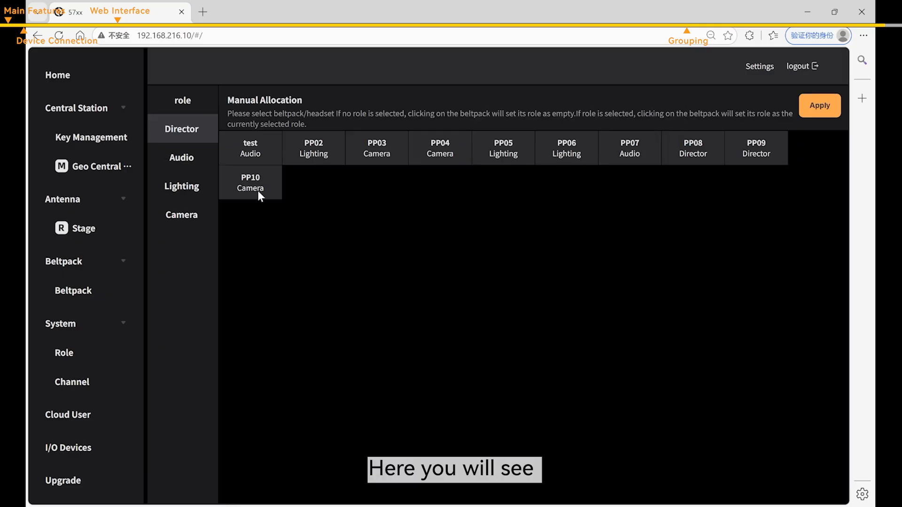